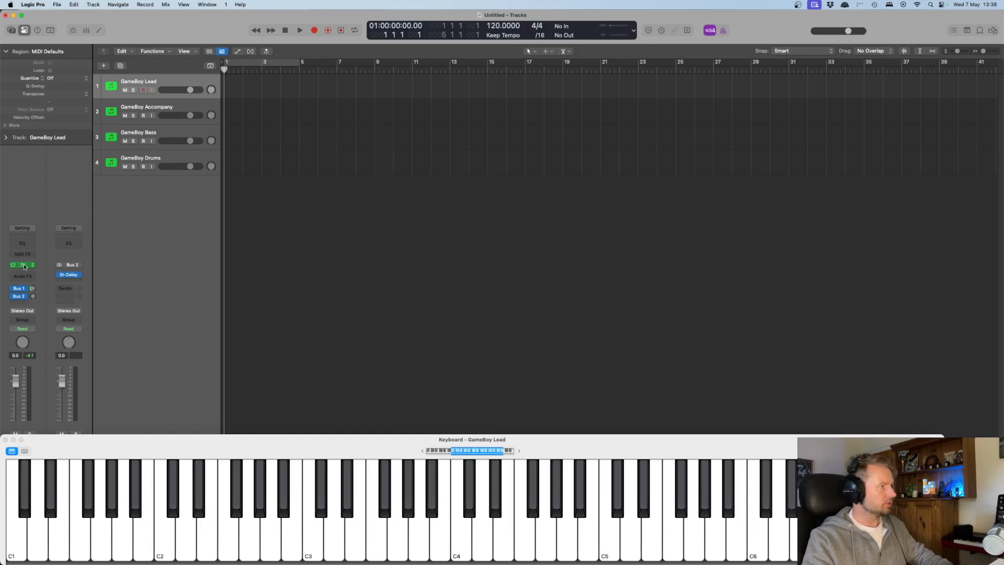
# Inspect the Kontakt 7 instrument on GameBoy Lead and audition the GameBoy Lead, Accompany and Bass sounds.
pyautogui.click(24, 265)
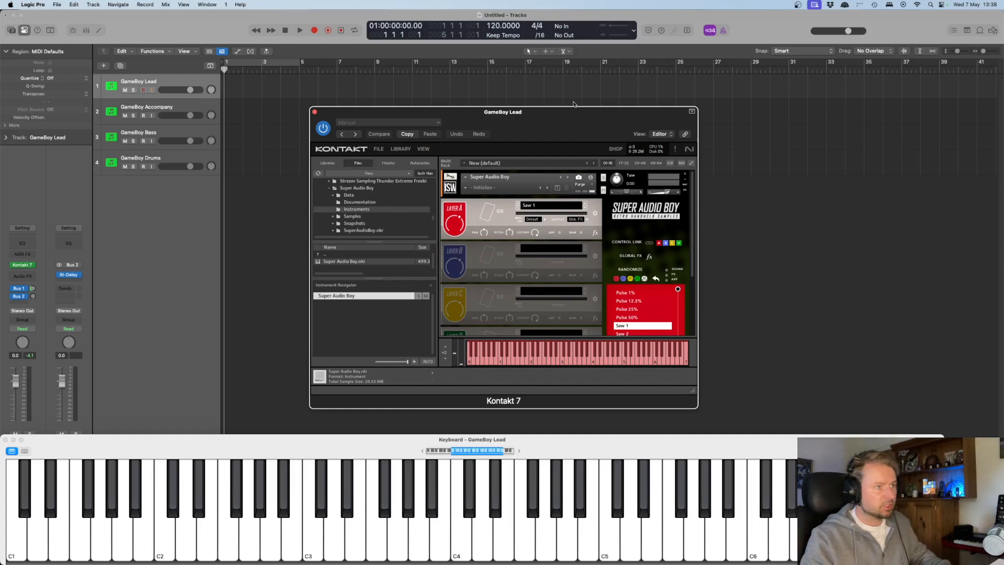
pyautogui.moveTo(436, 117); pyautogui.dragTo(399, 82)
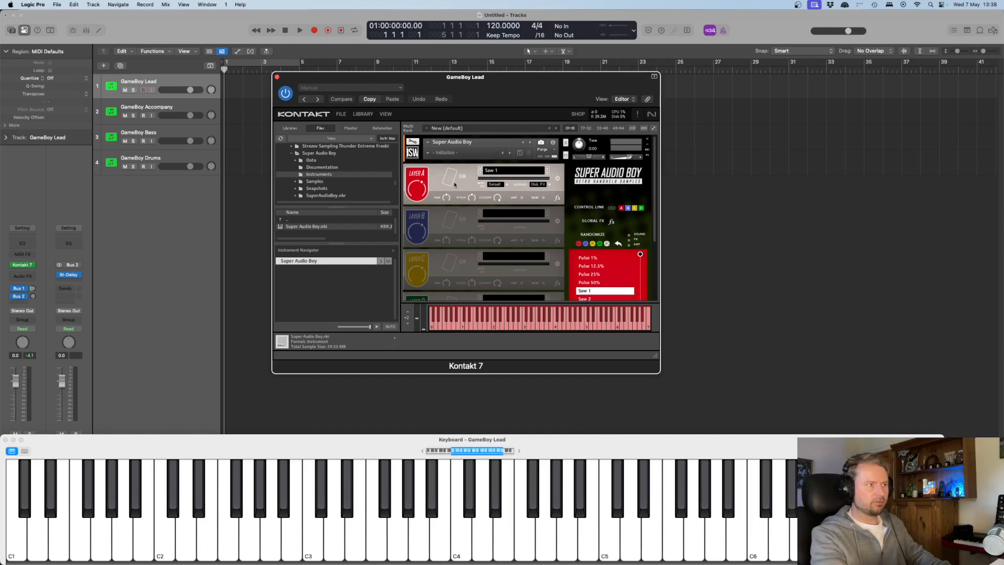
pyautogui.click(169, 109)
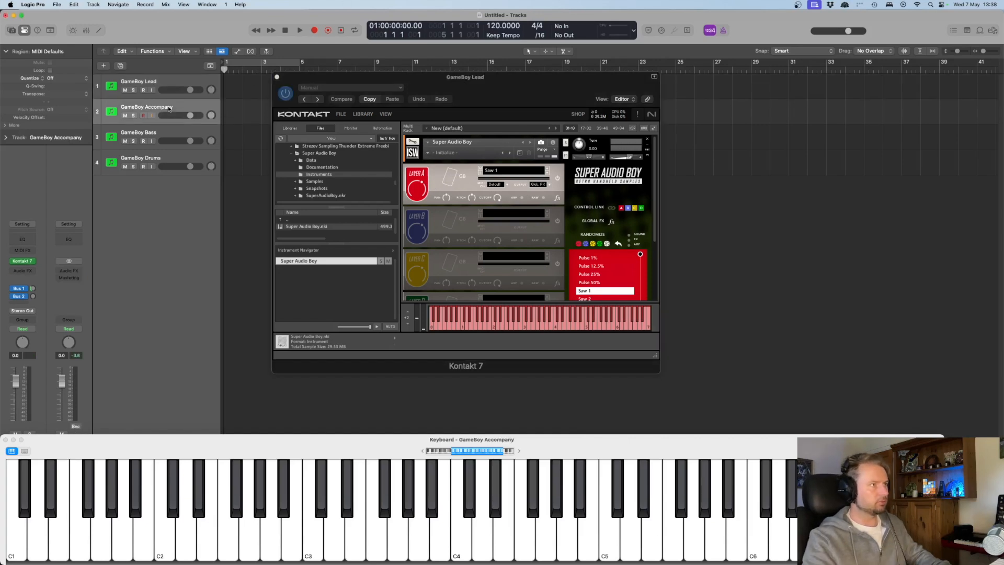
pyautogui.click(184, 82)
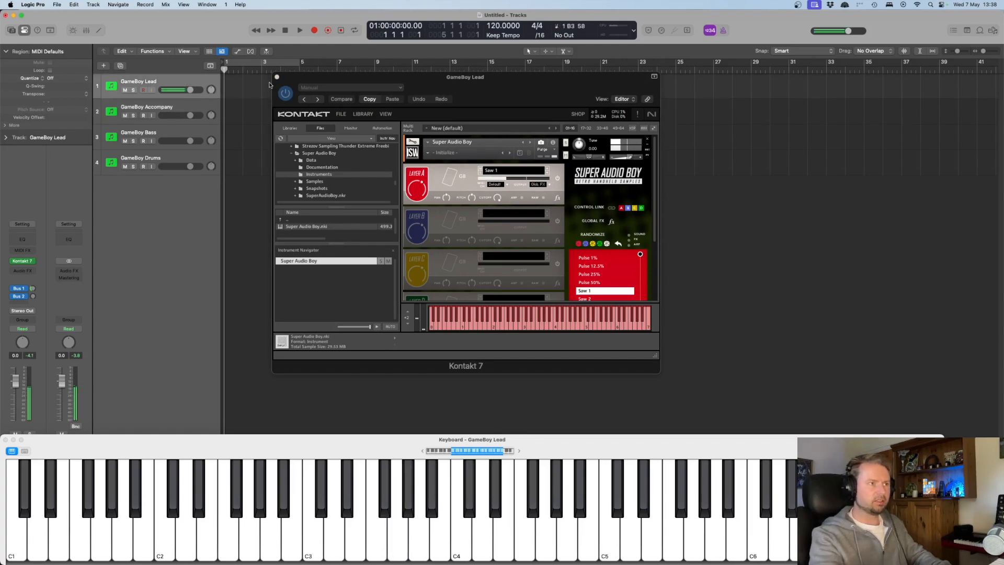
pyautogui.click(147, 108)
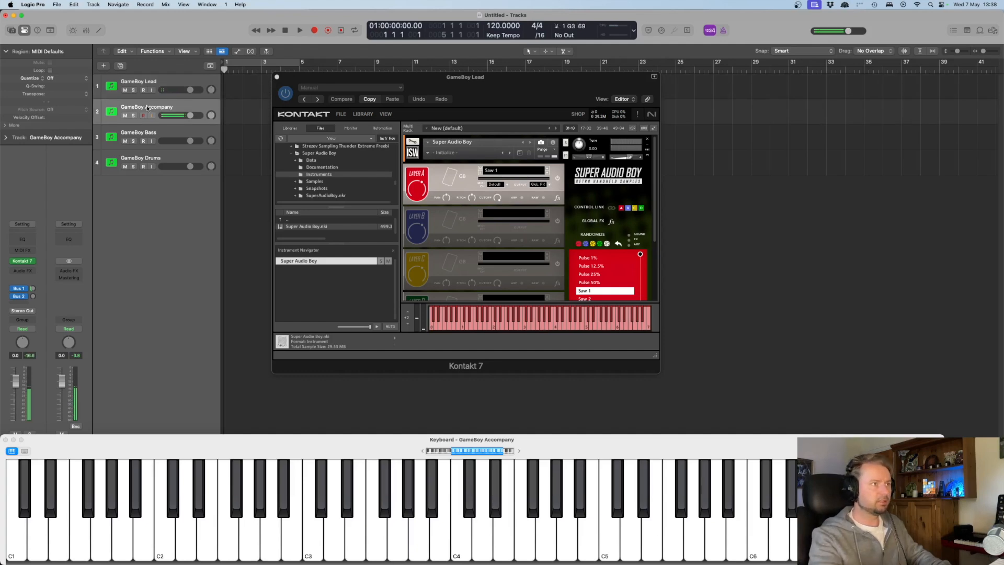
pyautogui.click(275, 78)
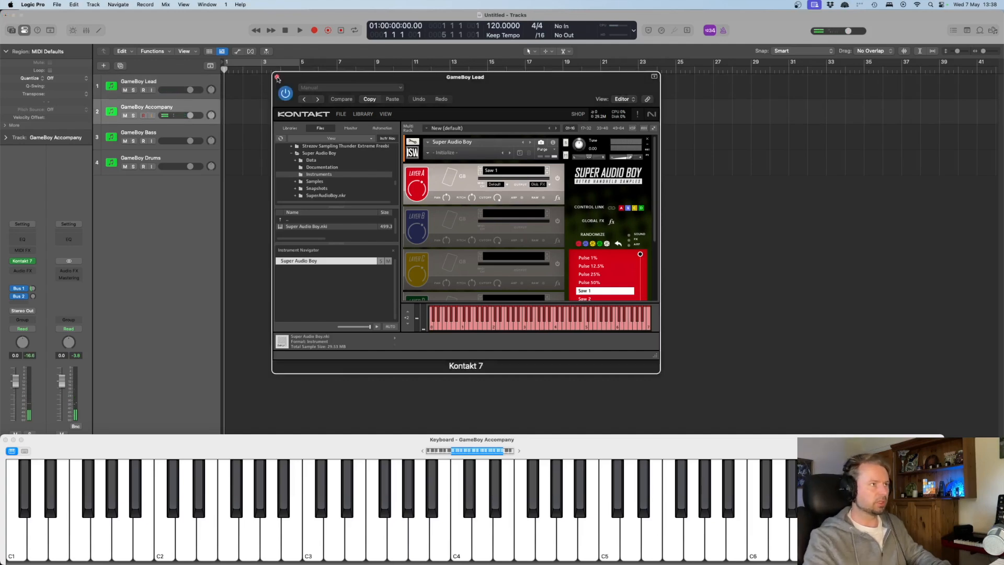
pyautogui.click(177, 133)
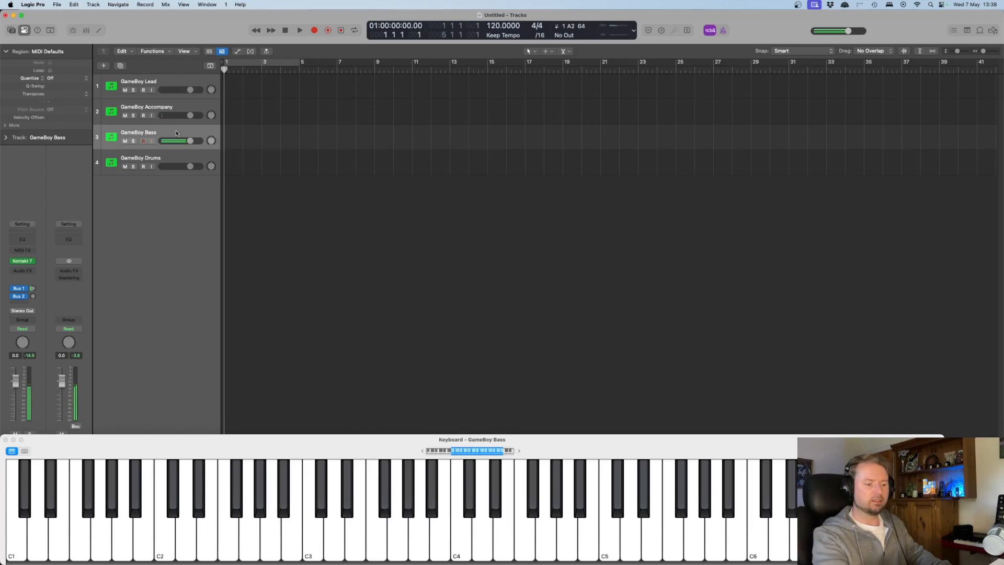
# Record a four-bar drum pattern starting at bar 1 on the GameBoy Drums track.
pyautogui.click(169, 155)
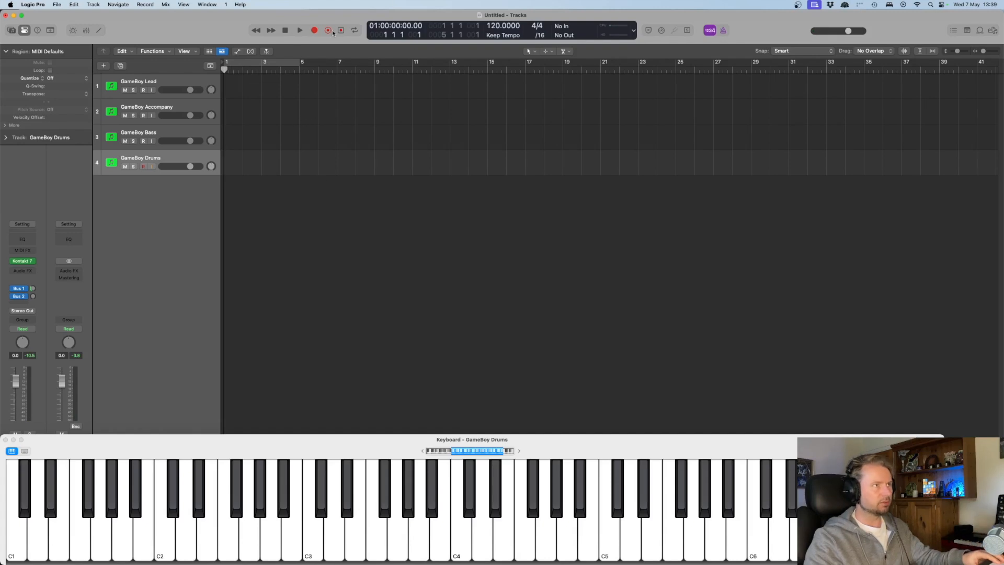
pyautogui.click(314, 31)
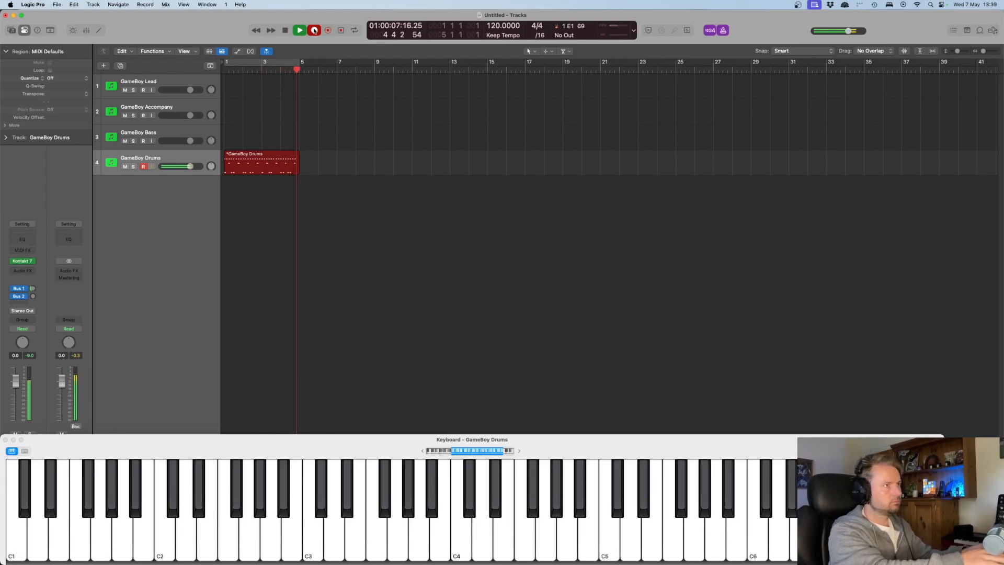
pyautogui.click(315, 30)
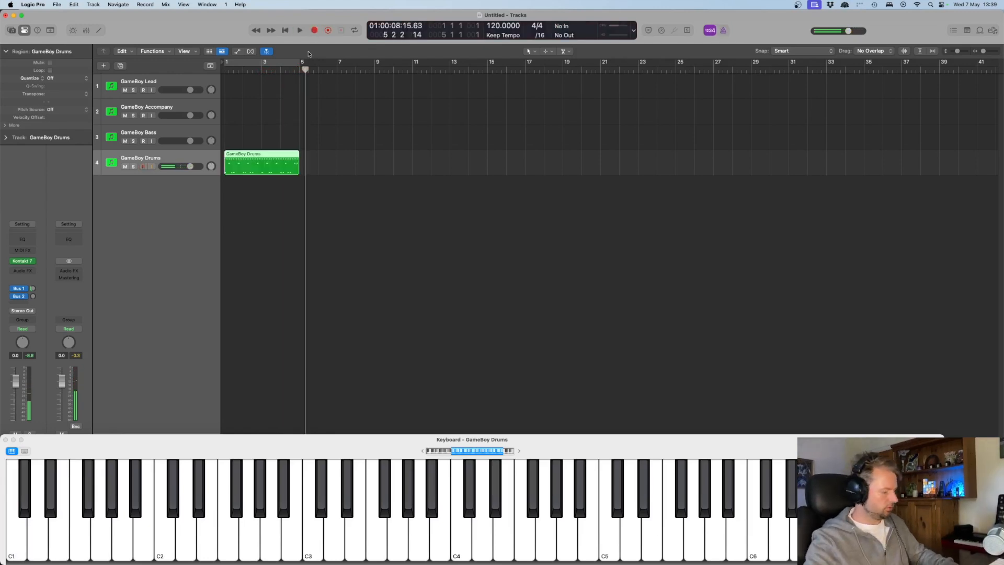
# Make GameBoy Bass the active track and turn on cycle playback for the first four bars.
pyautogui.click(121, 143)
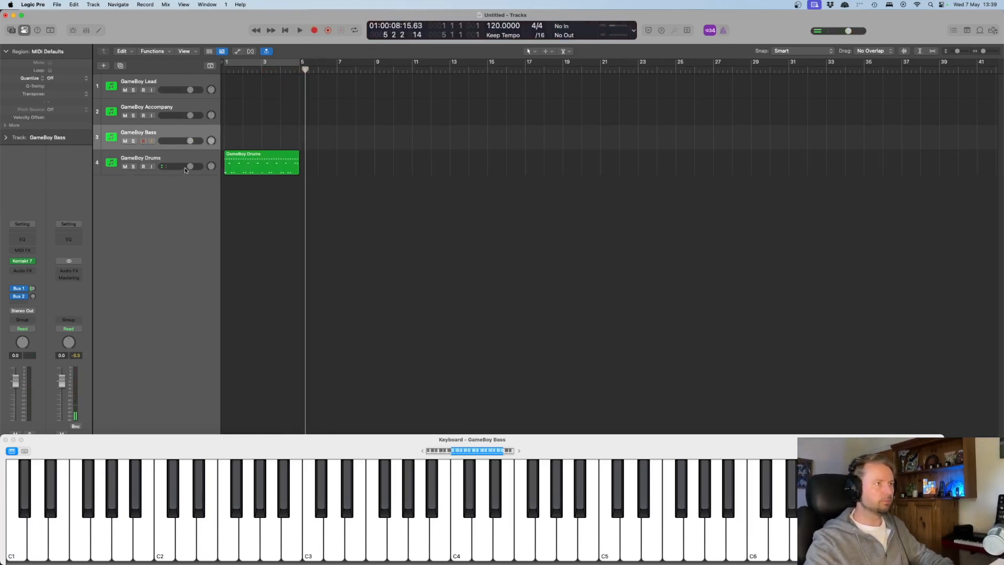
pyautogui.click(246, 64)
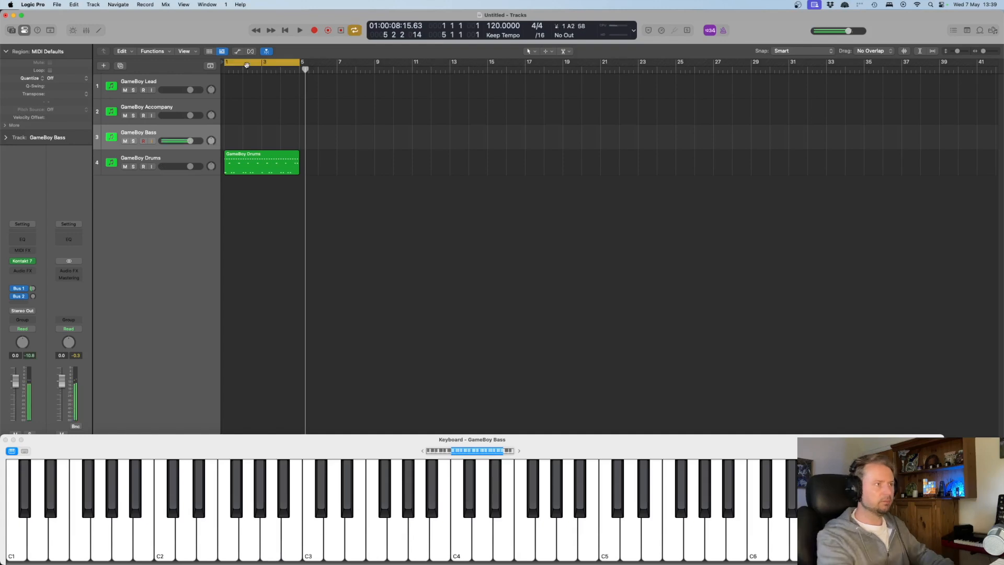
pyautogui.press('space')
pyautogui.press('space')
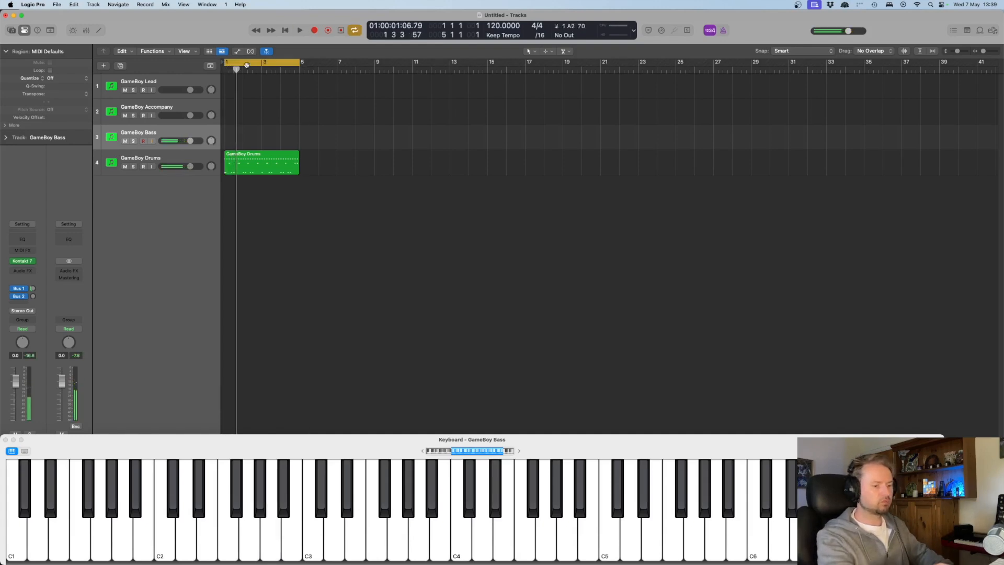
# Play a bass line over the looped drums, capture it on GameBoy Bass, quantize it to 1/16 notes and review it.
pyautogui.press('space')
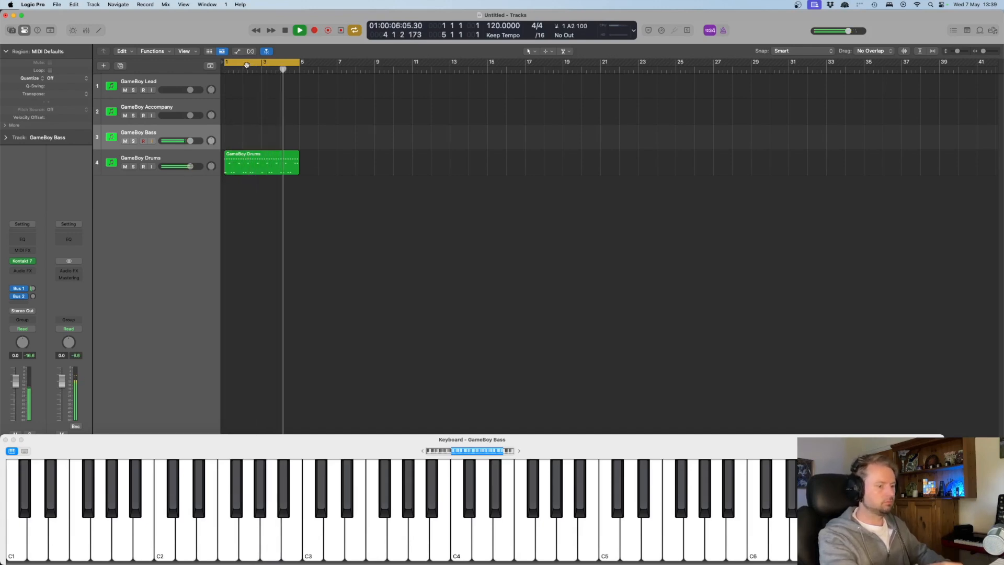
pyautogui.press('space')
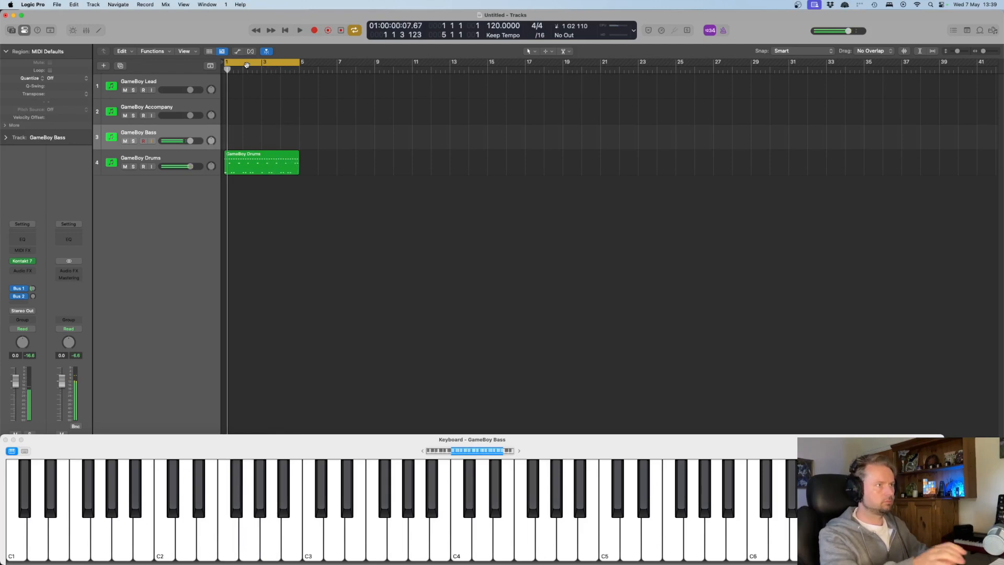
pyautogui.click(341, 30)
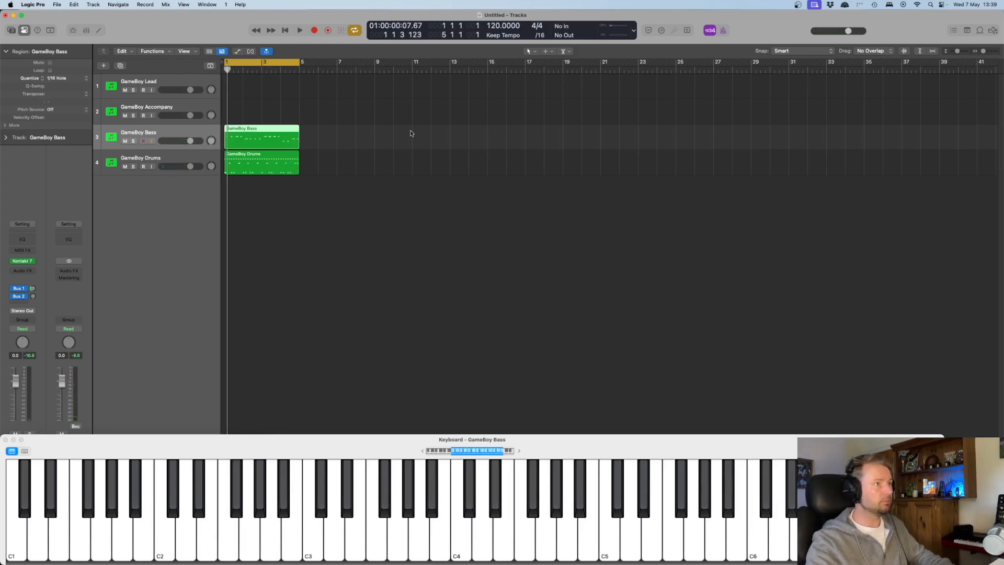
pyautogui.press('space')
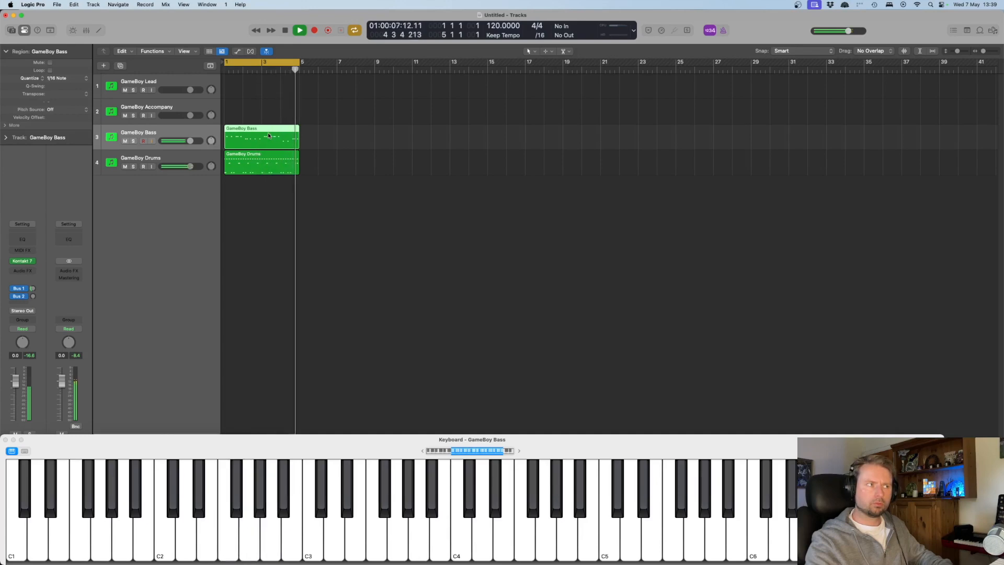
pyautogui.press('space')
# Play a melody over the looped bass and drums and capture it as a region on the GameBoy Lead track.
pyautogui.click(197, 103)
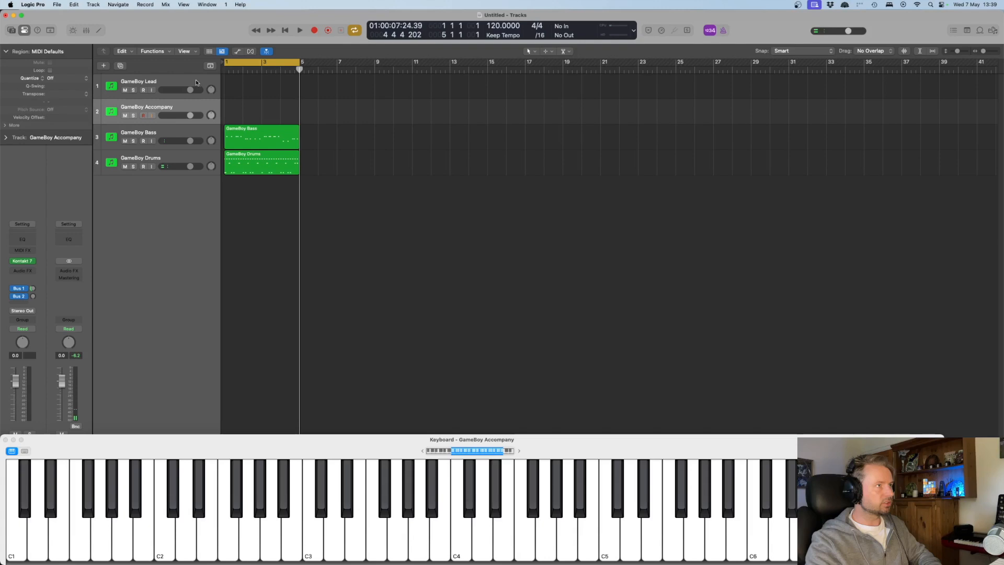
pyautogui.click(196, 82)
pyautogui.press('space')
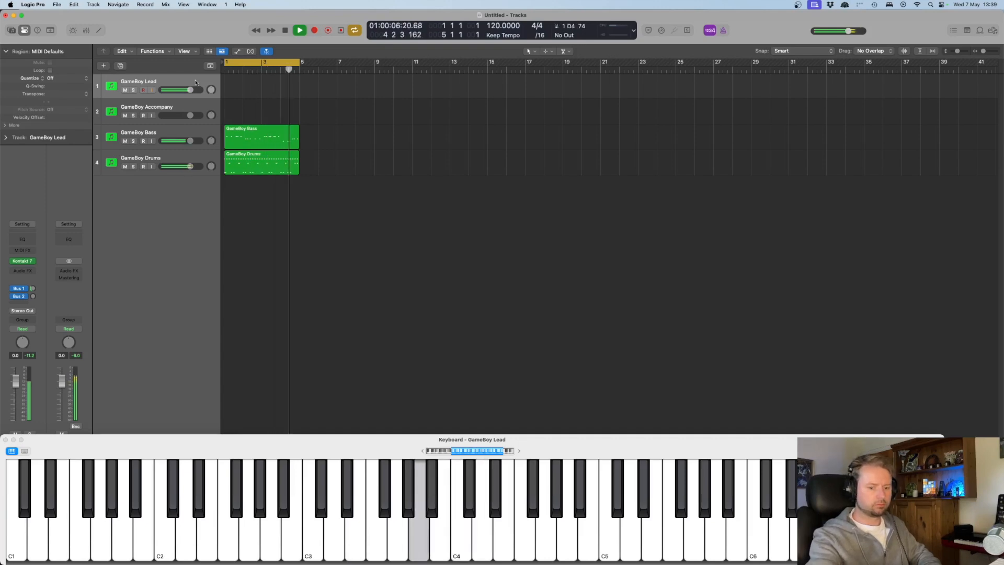
pyautogui.press('space')
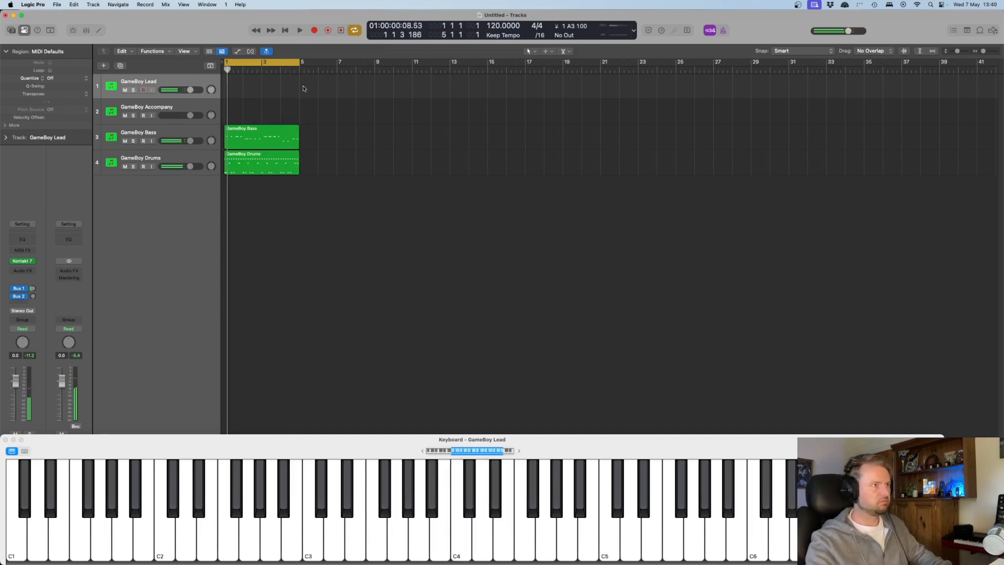
pyautogui.click(341, 31)
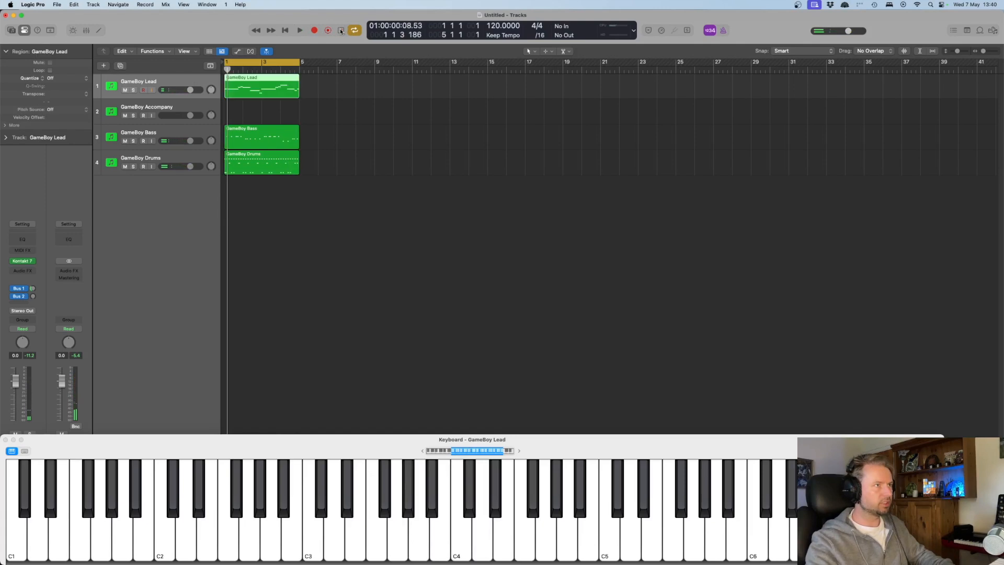
# Quantize the GameBoy Lead region to 1/16 notes, trim its overlapping notes and give them all the same medium velocity.
pyautogui.doubleClick(265, 88)
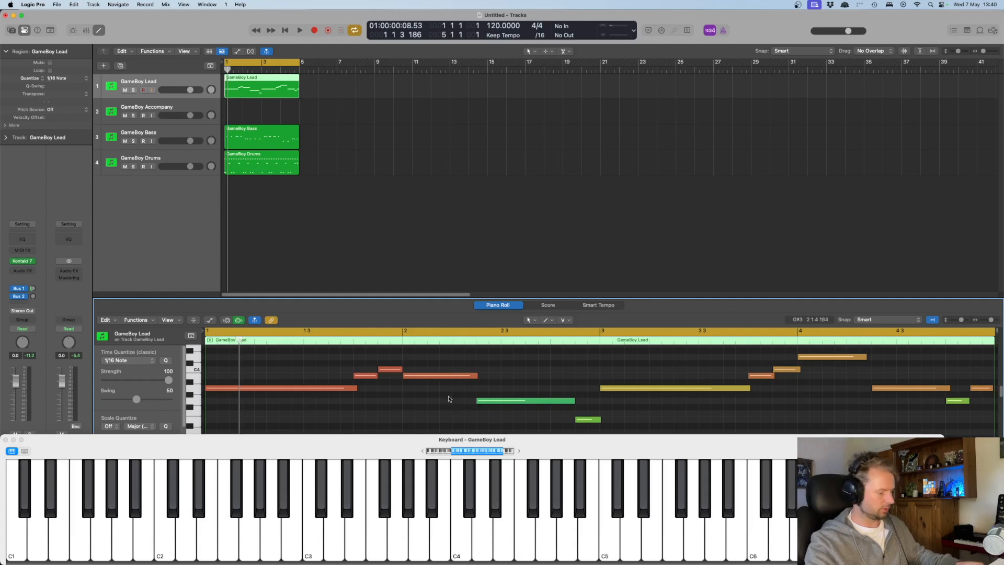
pyautogui.press('super+a')
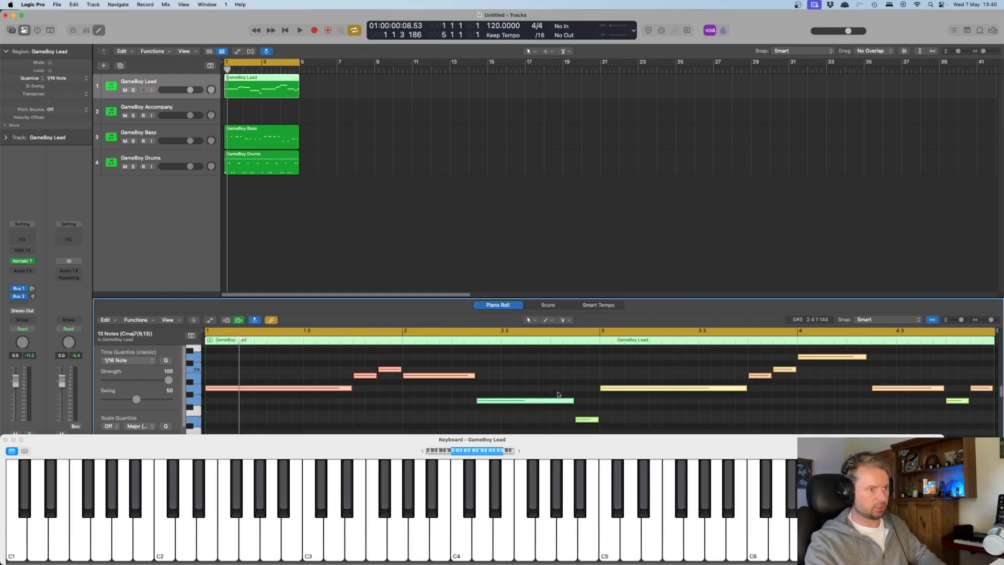
pyautogui.moveTo(551, 401); pyautogui.dragTo(551, 400)
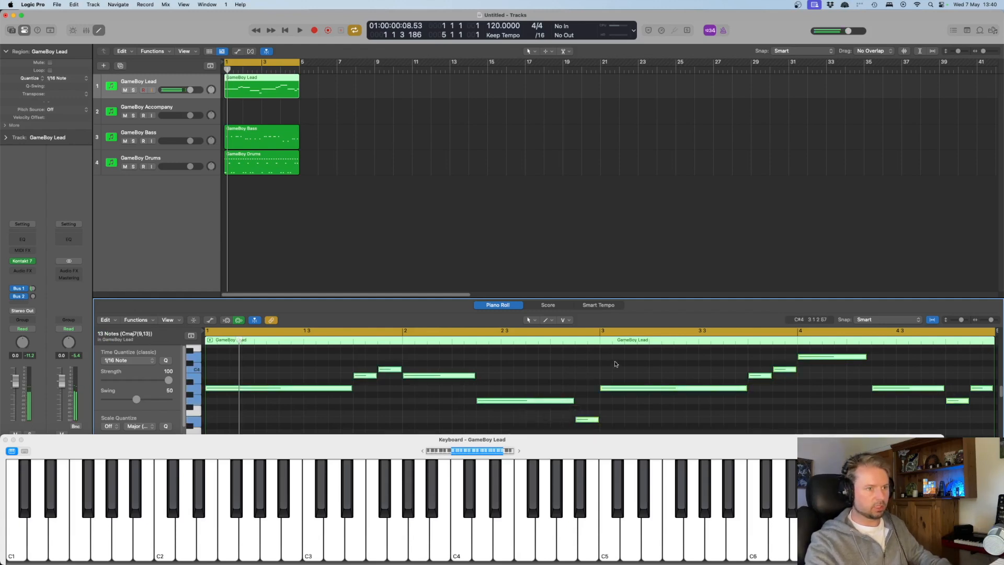
pyautogui.moveTo(618, 390); pyautogui.dragTo(596, 441)
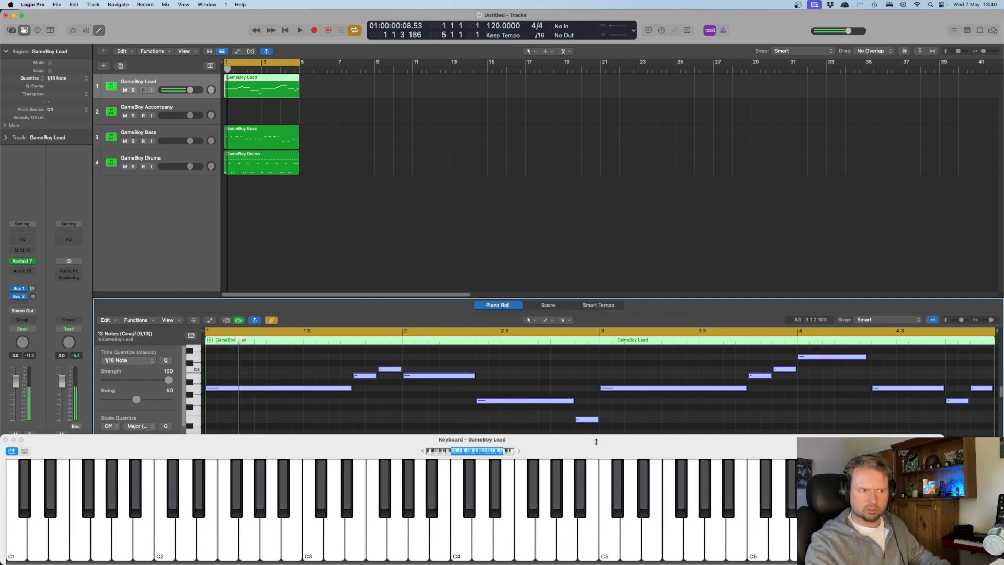
pyautogui.moveTo(618, 391); pyautogui.dragTo(625, 335)
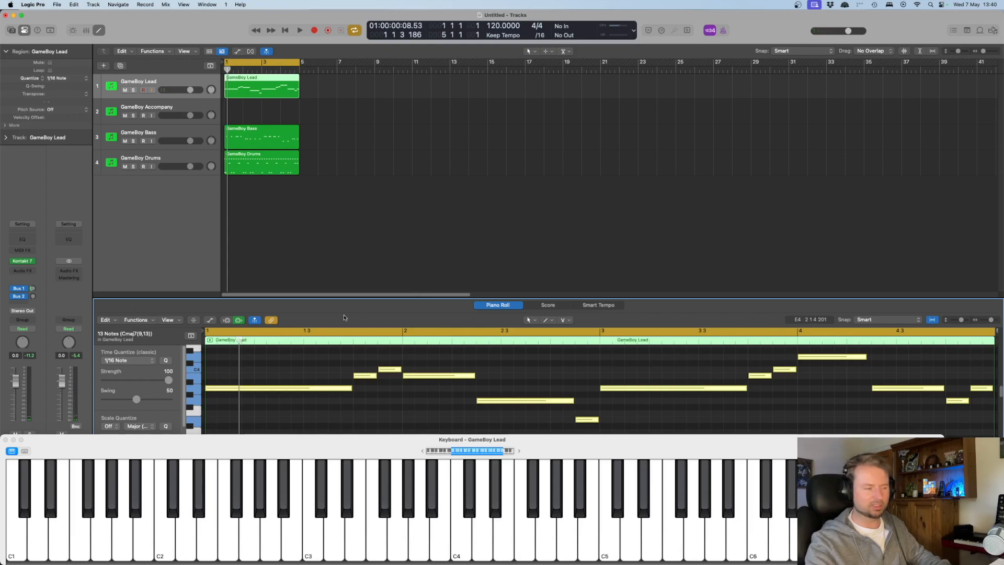
# Lower the GameBoy Lead track's volume to -5.8 dB while listening to the loop.
pyautogui.press('space')
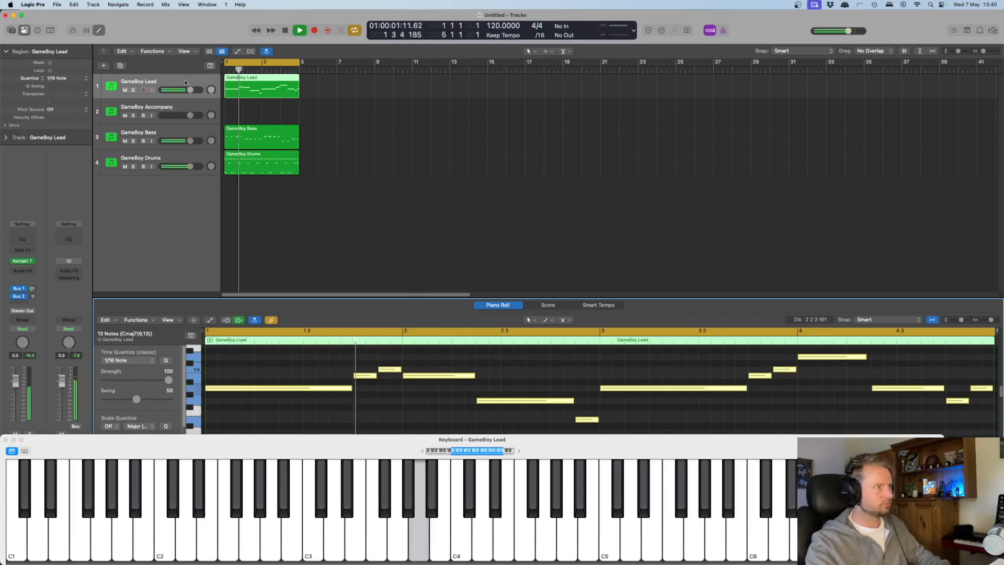
pyautogui.moveTo(189, 90); pyautogui.dragTo(180, 90)
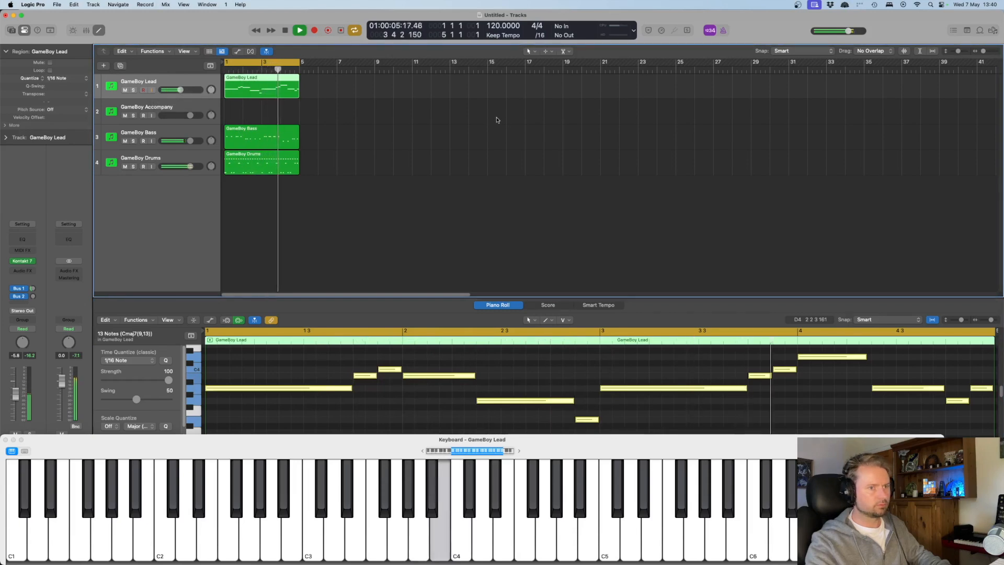
pyautogui.press('space')
# Lengthen the lead's D4 note at bar 4 so it reaches the start of the following note, and play the loop.
pyautogui.click(909, 373)
pyautogui.moveTo(865, 357); pyautogui.dragTo(871, 357)
pyautogui.press('space')
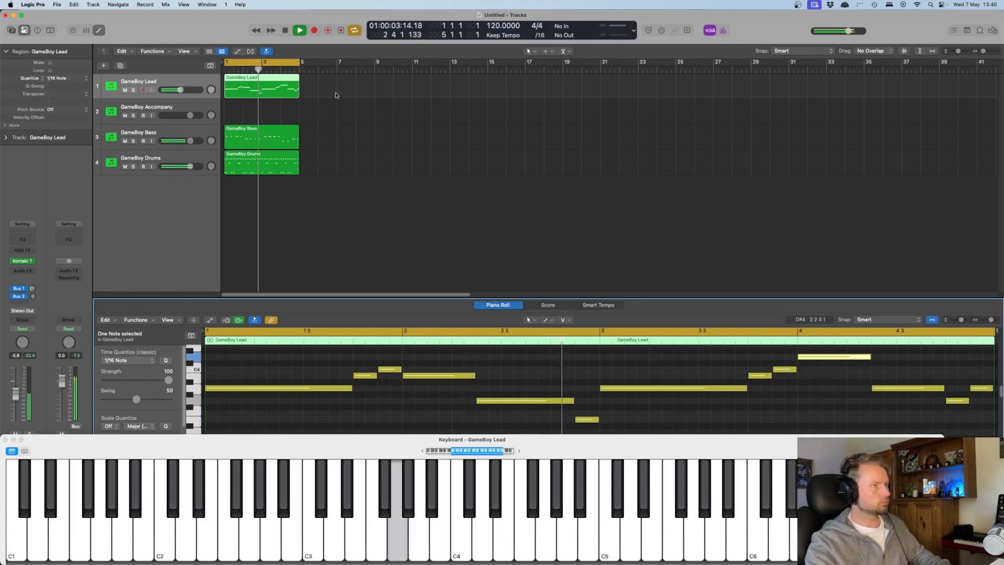
# Set the project tempo to 150 BPM and play the loop at that speed.
pyautogui.press('space')
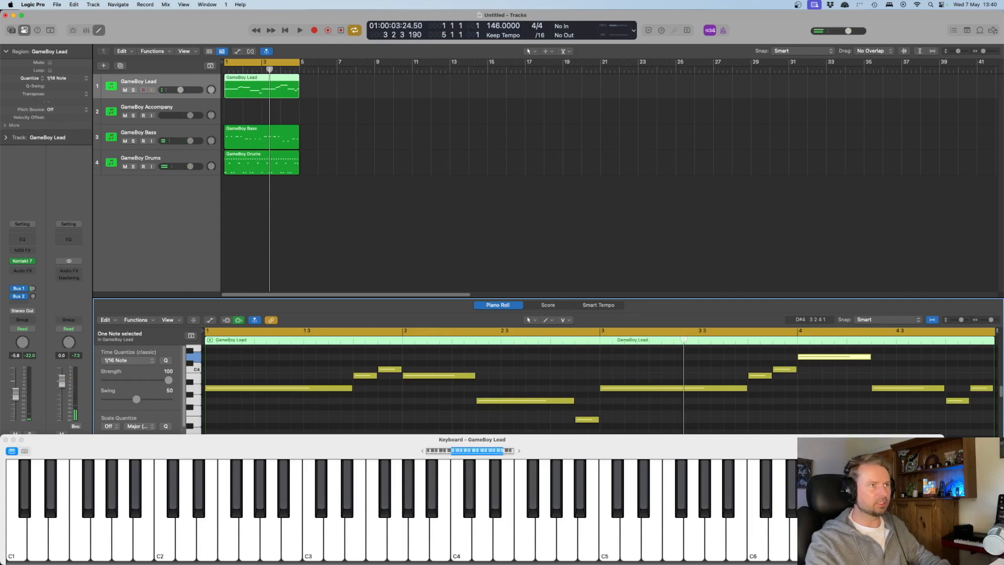
pyautogui.press('space')
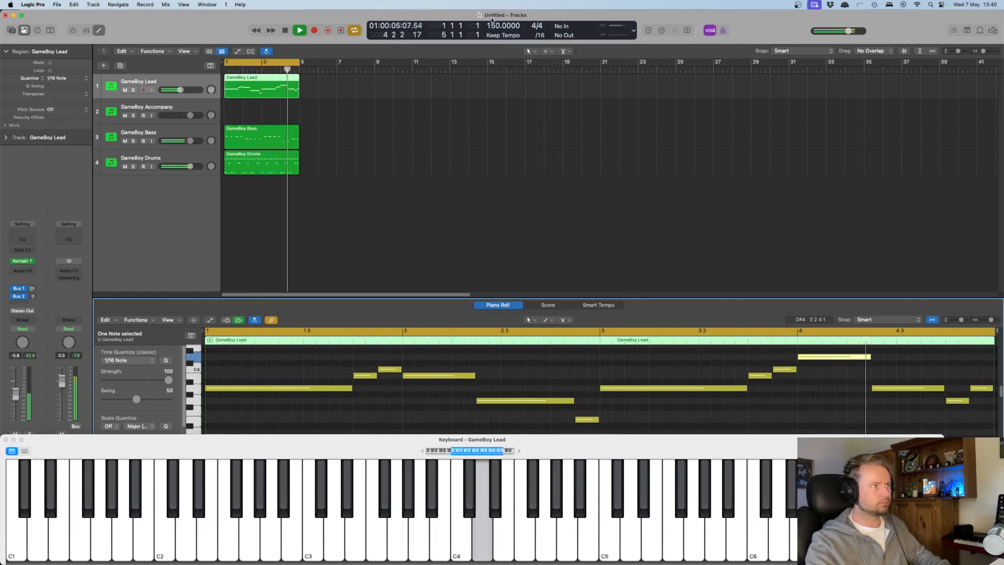
pyautogui.press('space')
# Open the Kontakt 7 instrument of the GameBoy Accompany track and show its global effects rack.
pyautogui.press('Down')
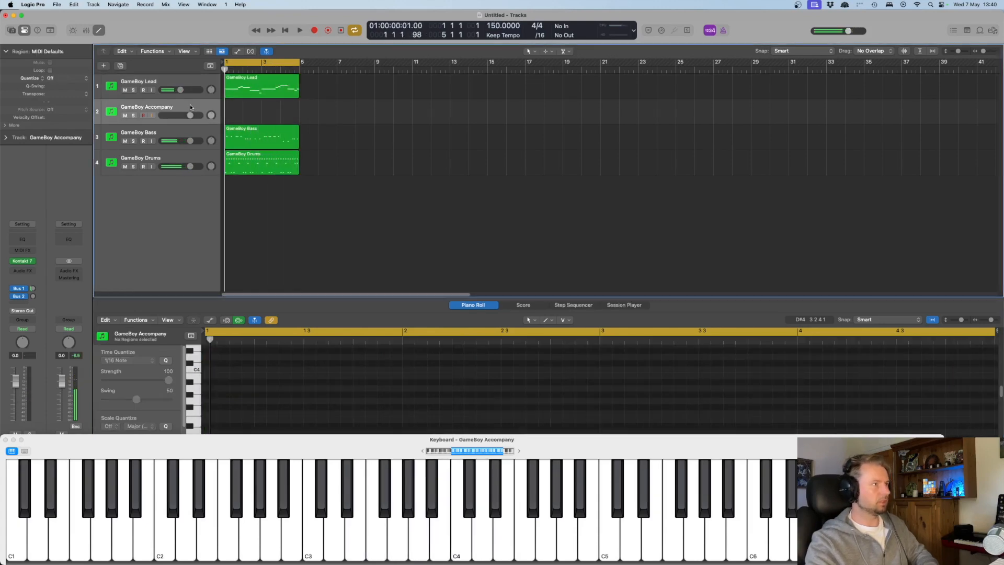
pyautogui.click(23, 260)
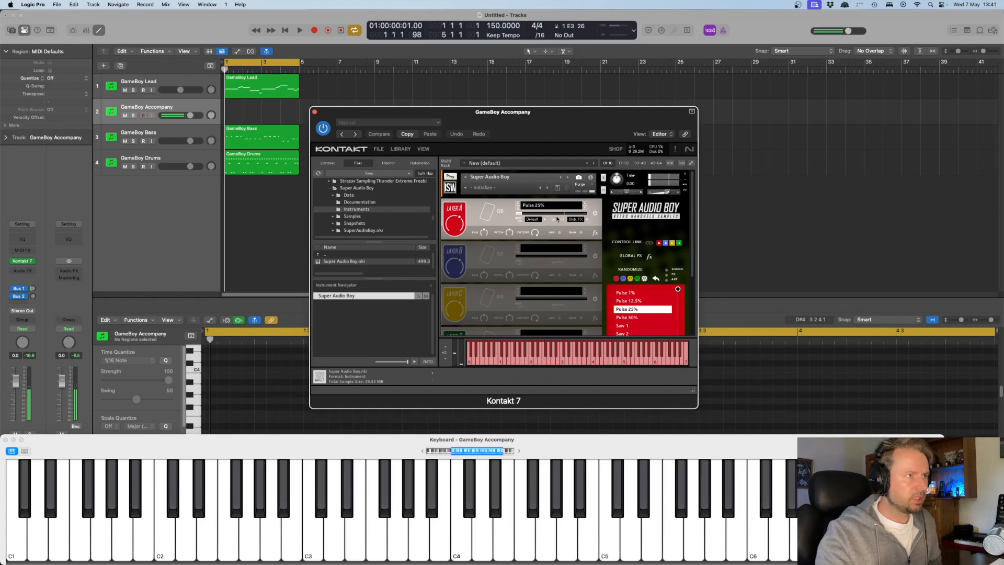
pyautogui.scroll(-5, 645, 277)
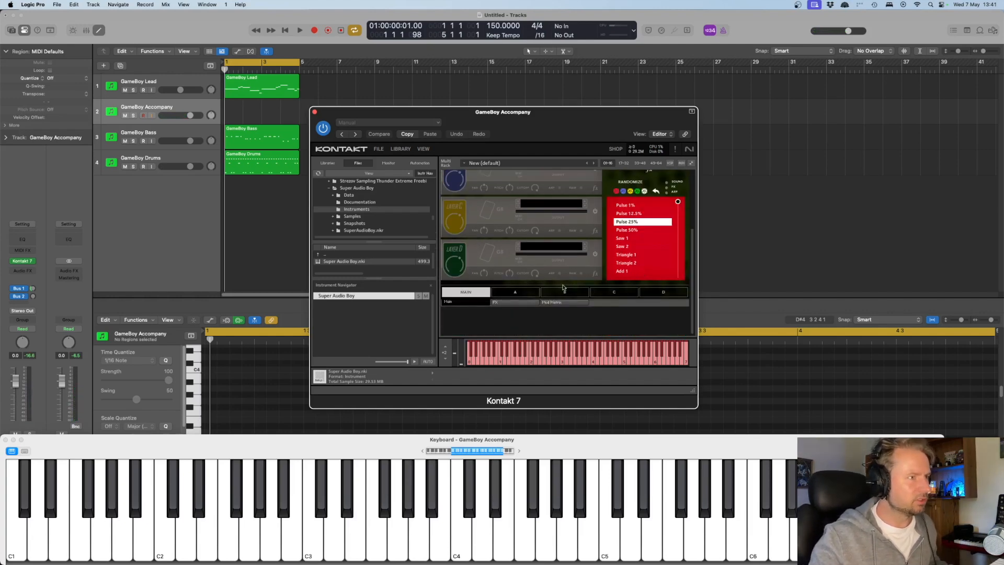
pyautogui.click(517, 302)
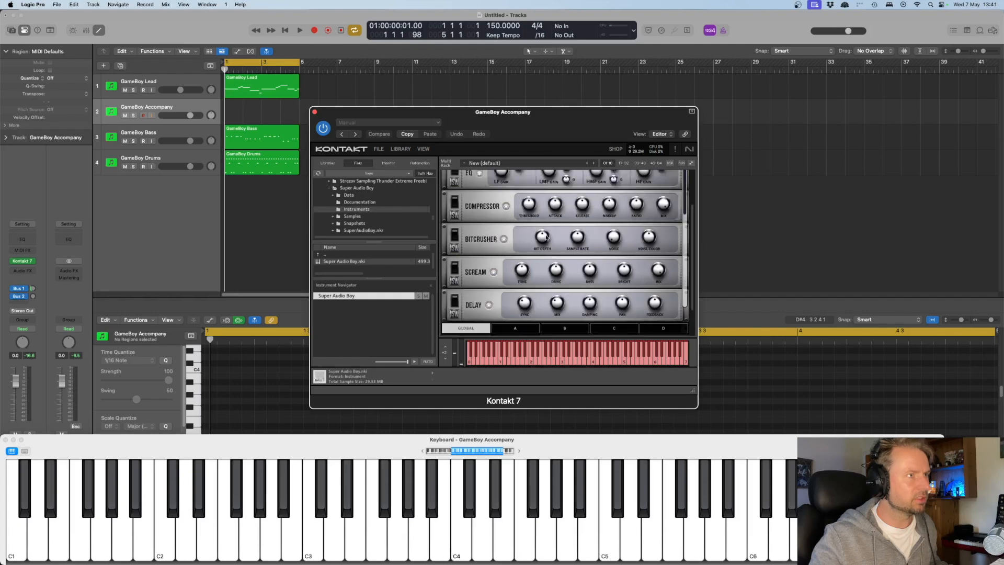
# Play an accompaniment part over the four-bar loop and capture the performance as a recording on the GameBoy Accompany track.
pyautogui.scroll(3, 546, 236)
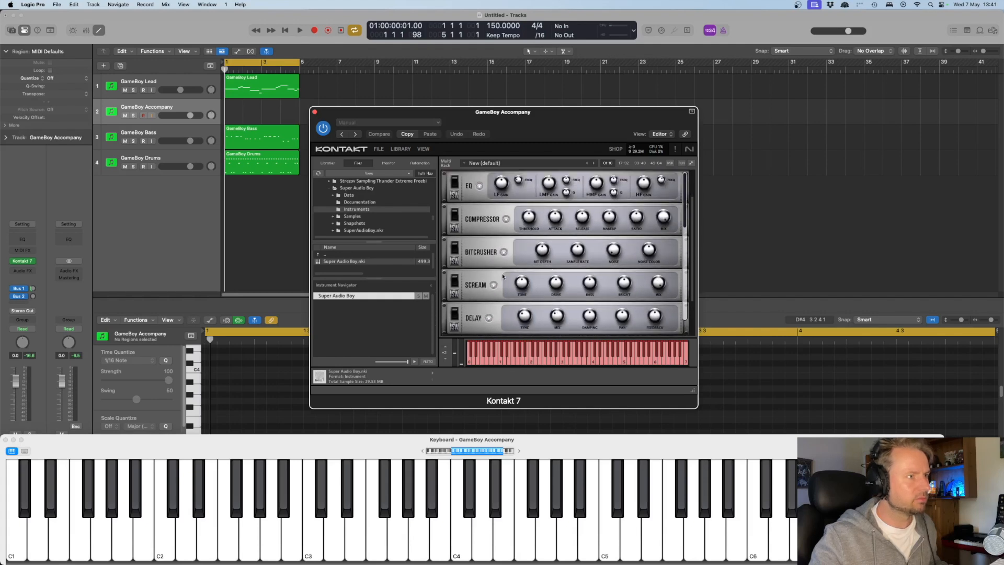
pyautogui.scroll(-2, 482, 287)
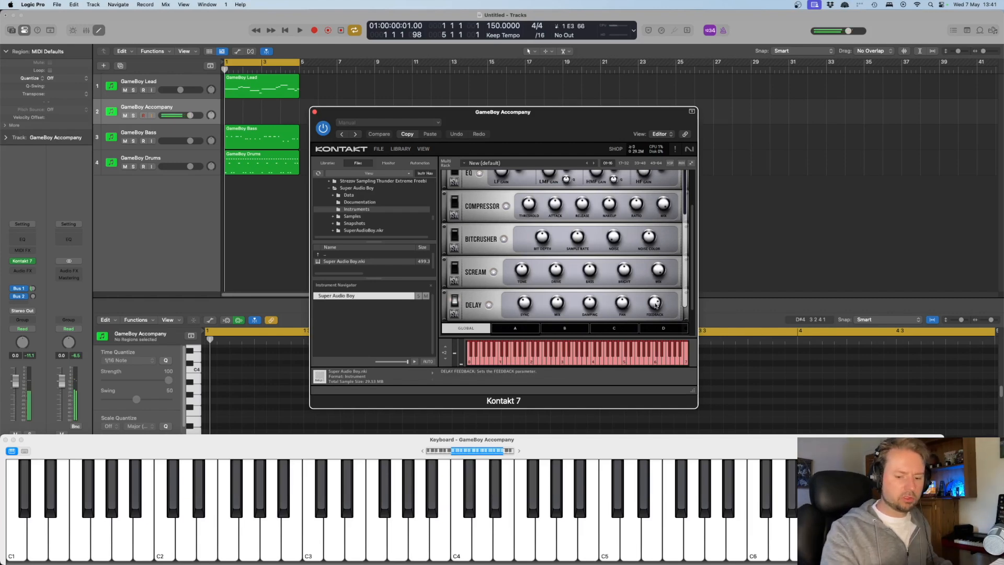
pyautogui.press('space')
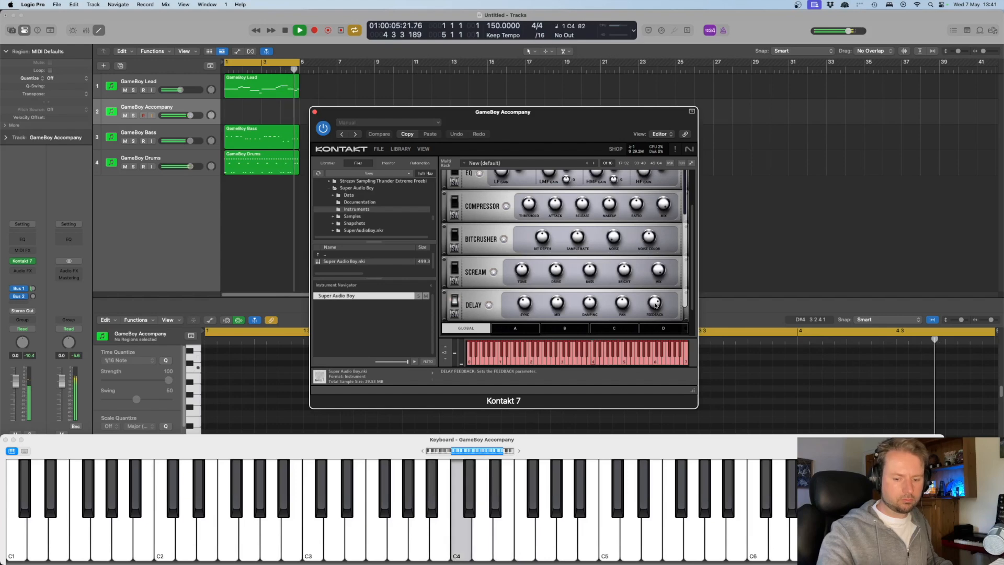
pyautogui.press('space')
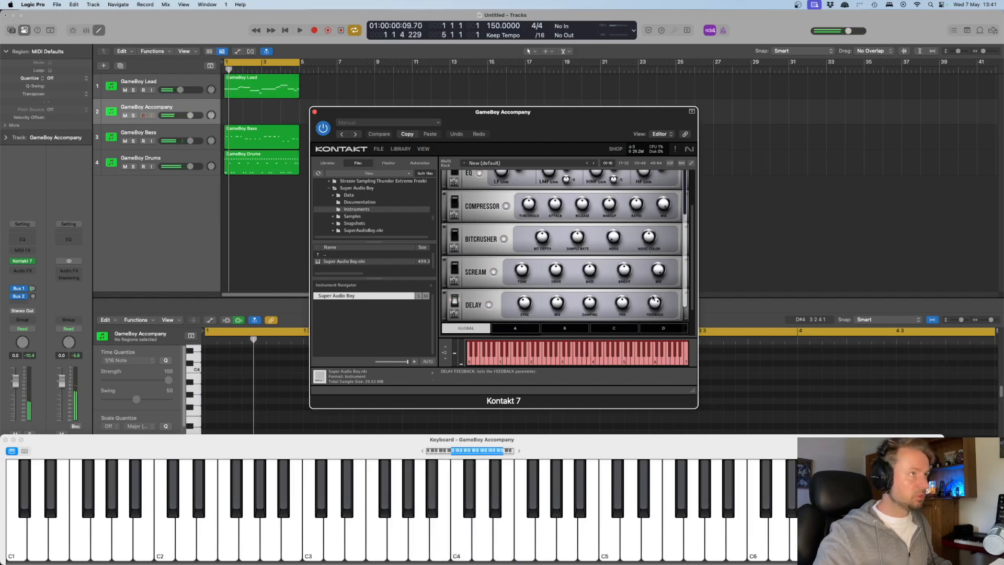
pyautogui.click(341, 30)
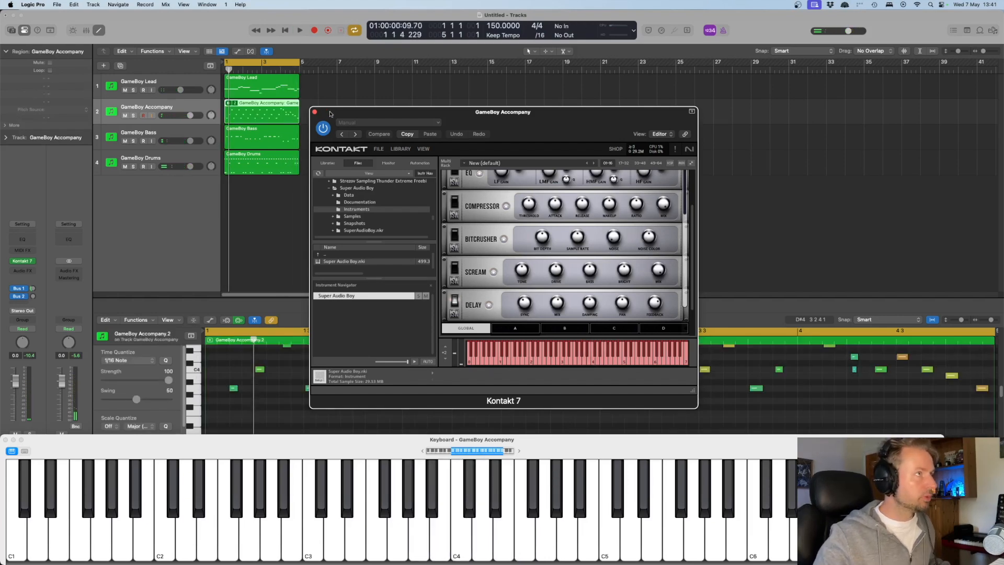
# Close the Kontakt window and reduce the accompaniment take folder to its second take as one region quantized to 1/16 notes.
pyautogui.click(315, 113)
pyautogui.click(237, 103)
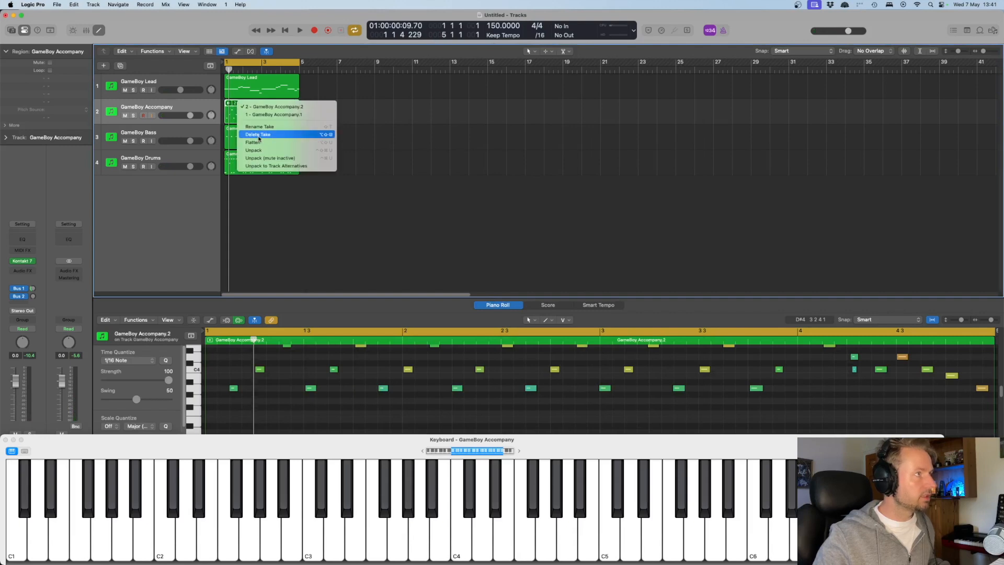
pyautogui.click(256, 113)
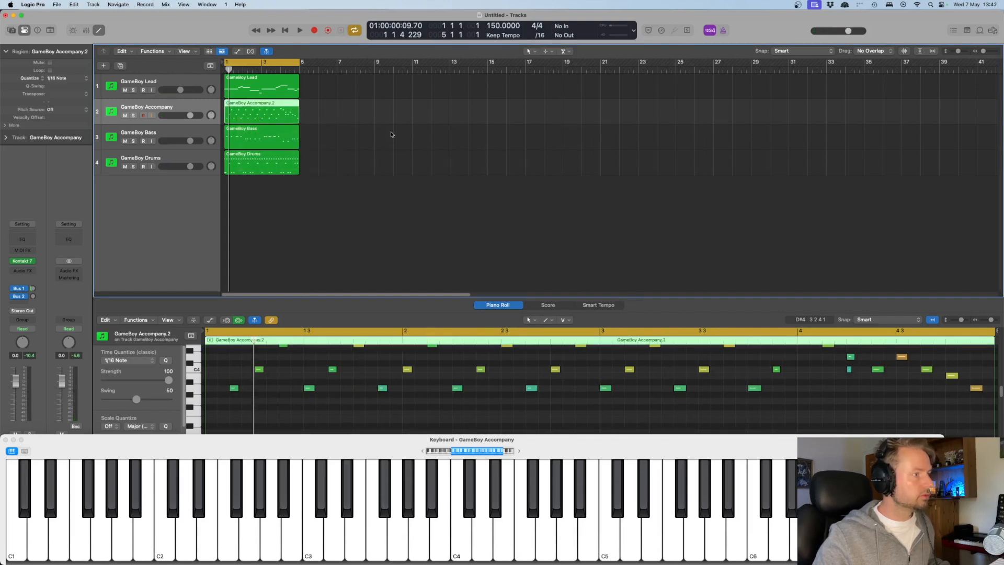
# Repeat all four regions once into bars 5 to 8, and delete the GameBoy Accompany region in bars 1 to 4.
pyautogui.press('cmd+a')
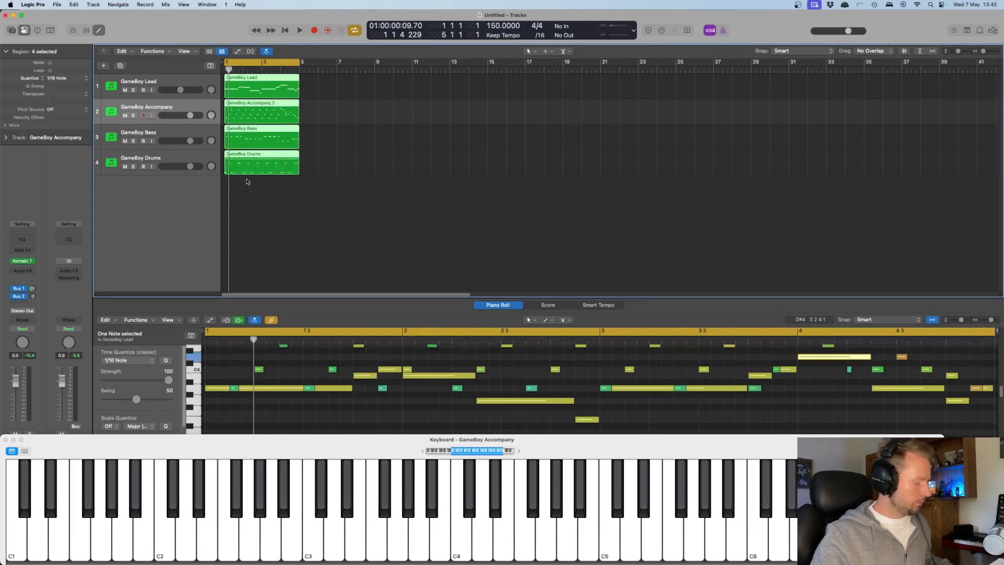
pyautogui.press('cmd+r')
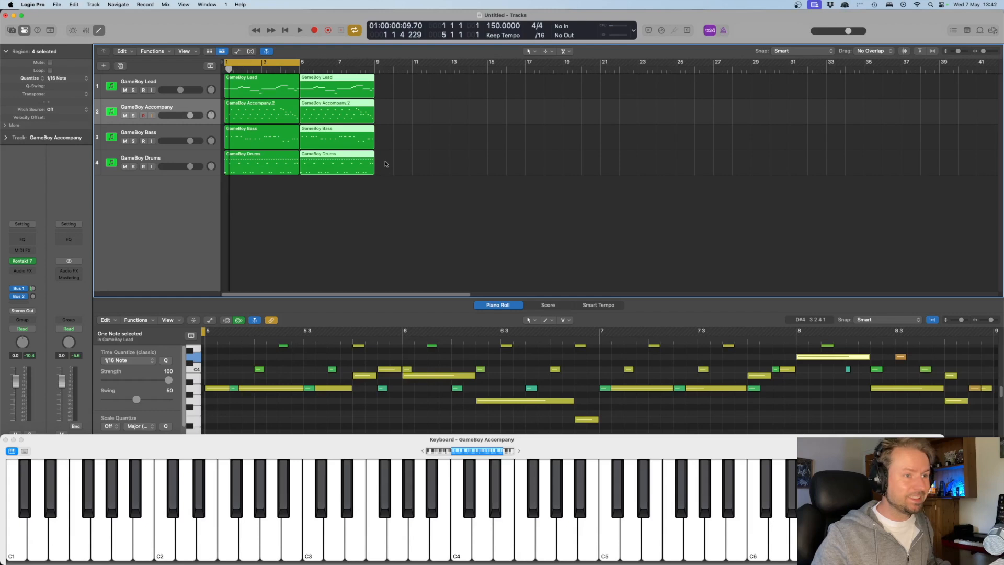
pyautogui.click(380, 130)
pyautogui.click(257, 115)
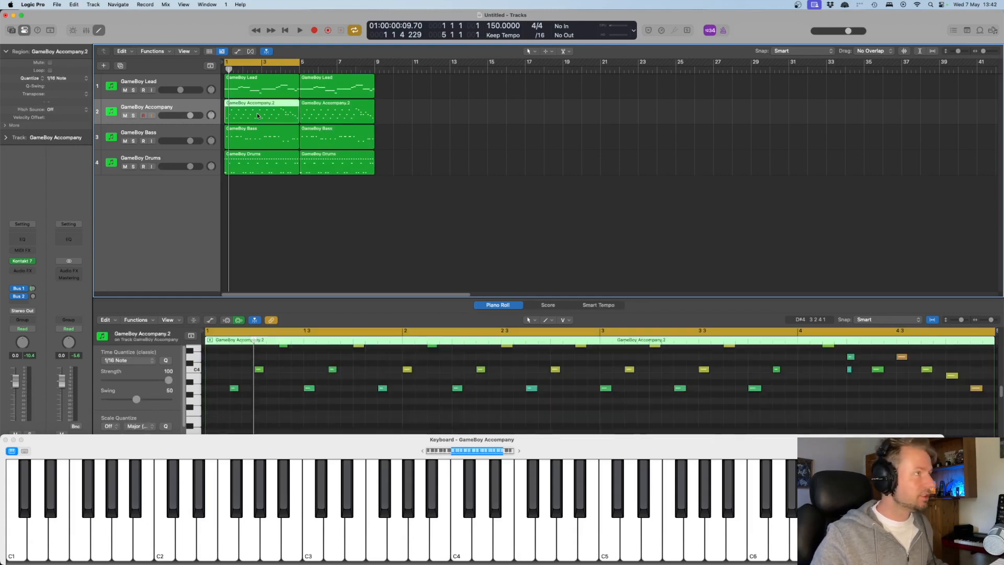
pyautogui.press('BackSpace')
# During playback, set the cycle range to bars 5 to 9 and lower the GameBoy Accompany volume to -4.8 dB.
pyautogui.press('space')
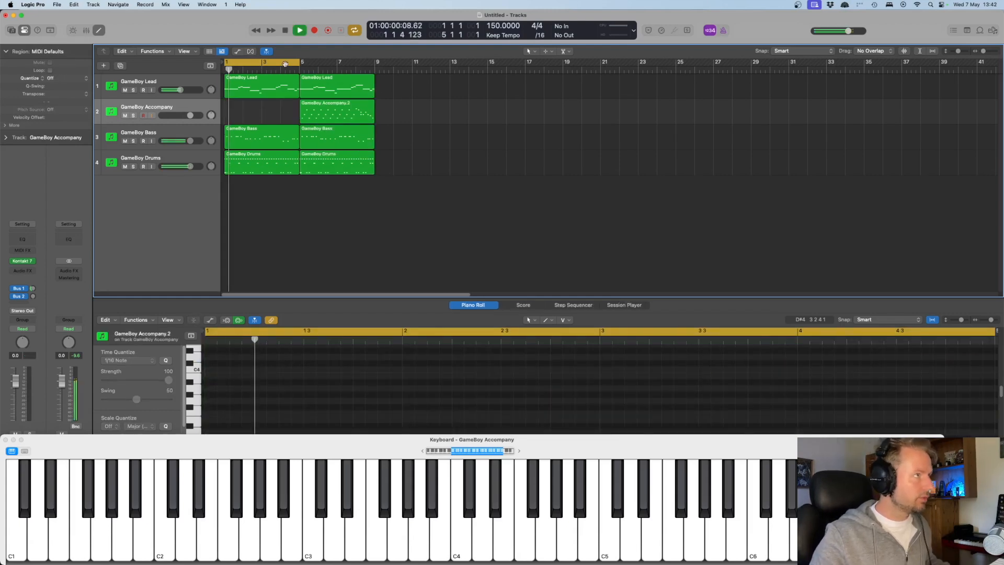
pyautogui.click(287, 62)
pyautogui.moveTo(308, 64); pyautogui.dragTo(374, 64)
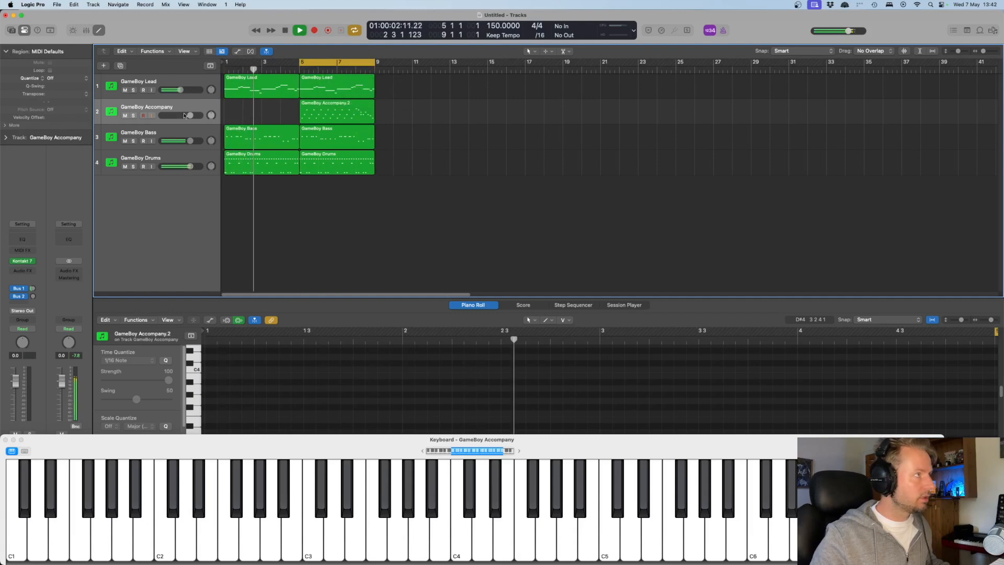
pyautogui.moveTo(190, 115); pyautogui.dragTo(181, 116)
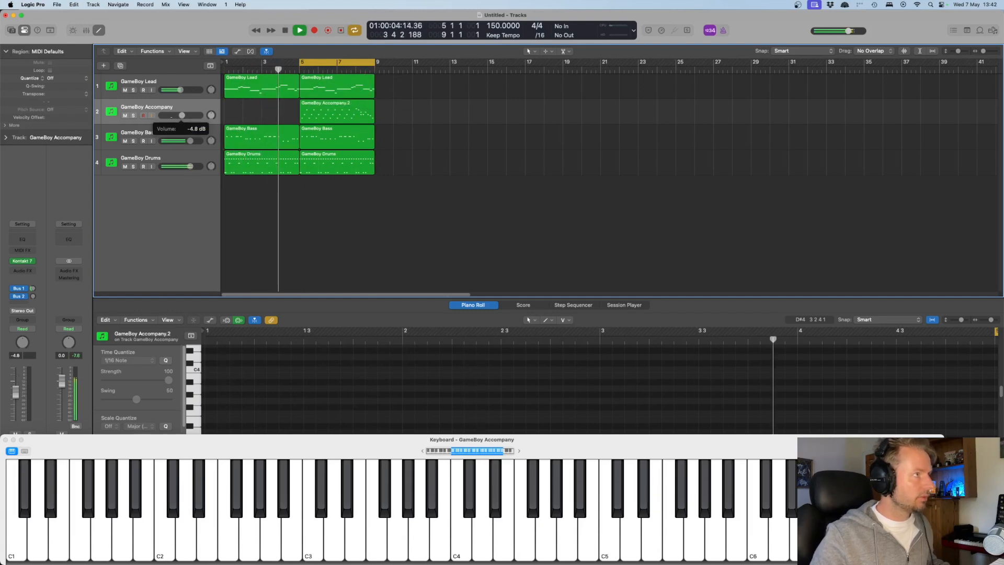
# Delete the stray short C4 note in bar 8 of the accompaniment, lengthen the D4 above it, and play the loop.
pyautogui.click(328, 111)
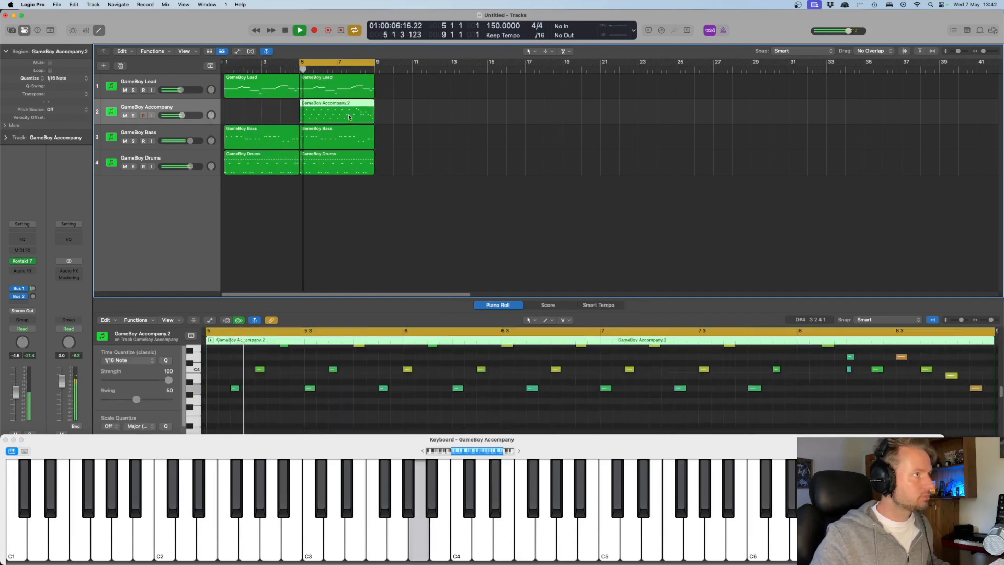
pyautogui.scroll(3, 374, 361)
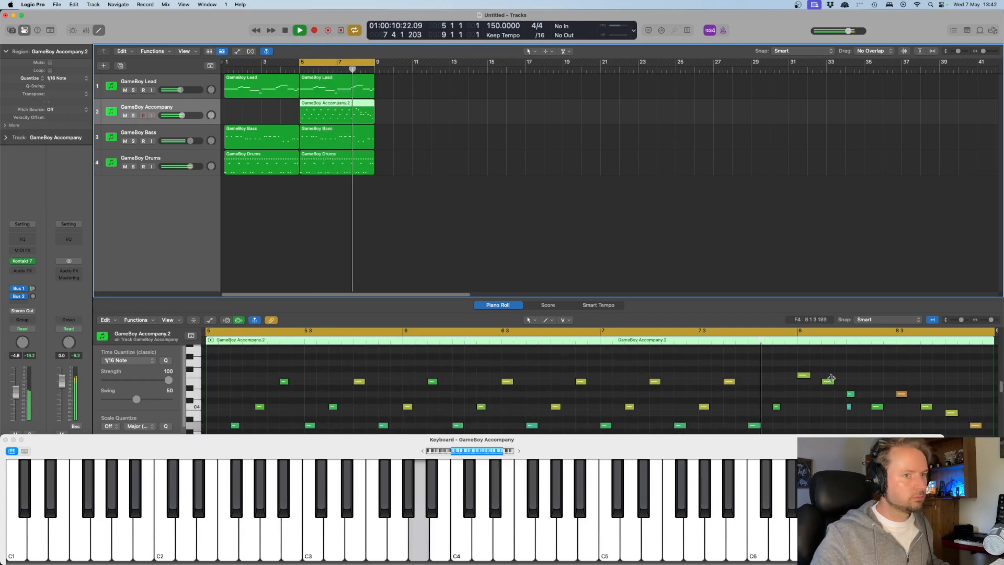
pyautogui.press('space')
pyautogui.click(849, 406)
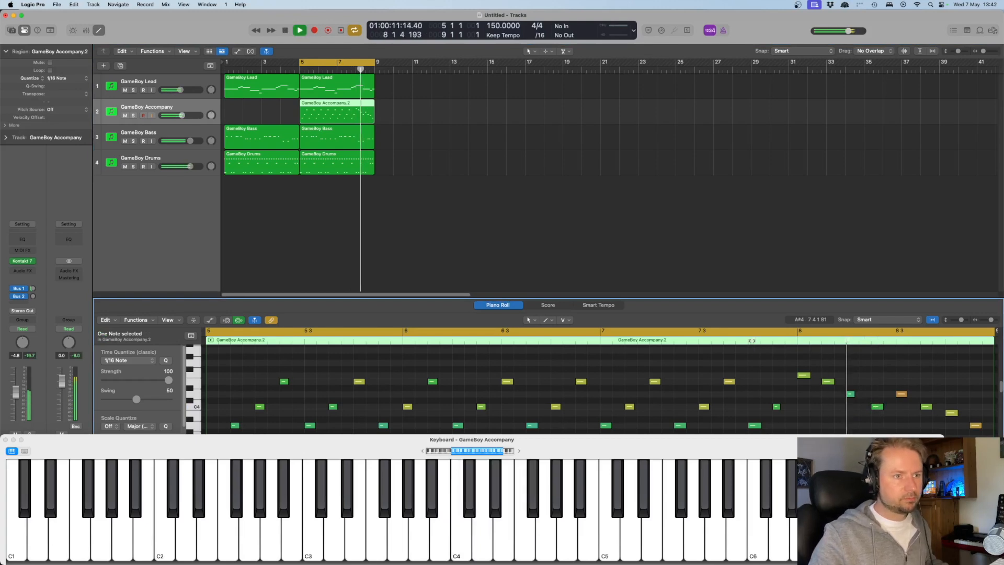
pyautogui.moveTo(857, 397); pyautogui.dragTo(860, 397)
pyautogui.press('space')
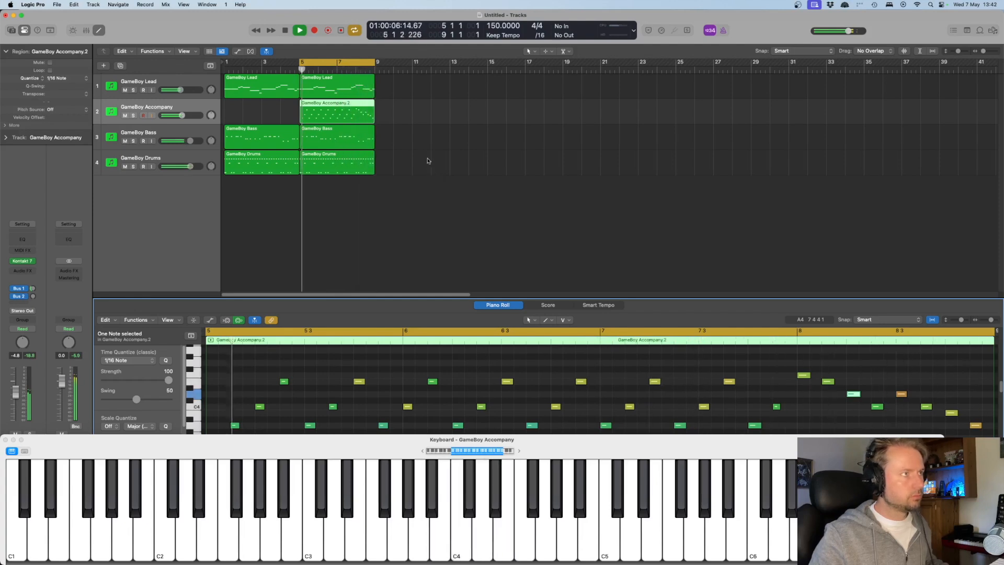
pyautogui.press('space')
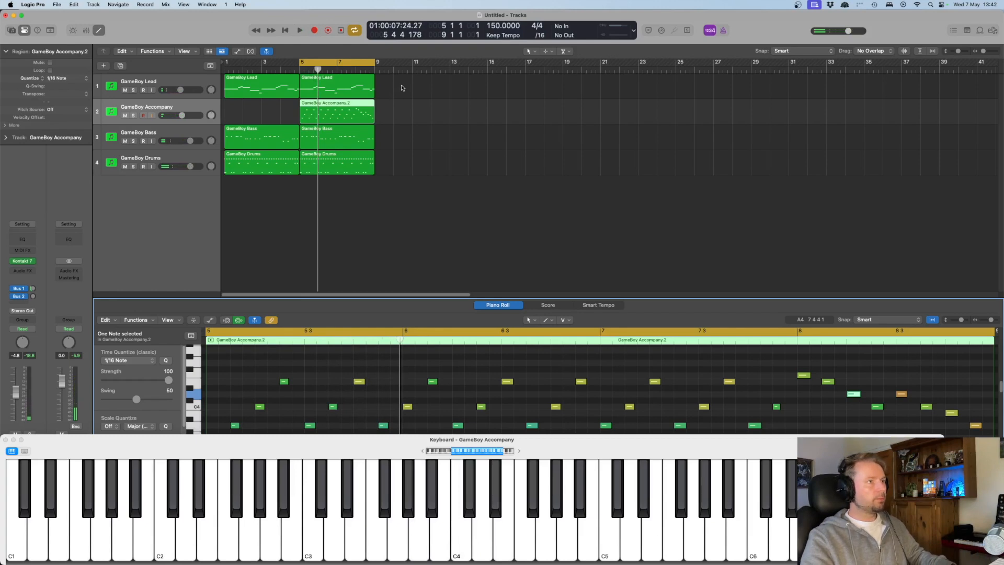
# Turn off the cycle range and copy all regions of bars 1 to 8 so that the copies start at bar 9.
pyautogui.click(360, 62)
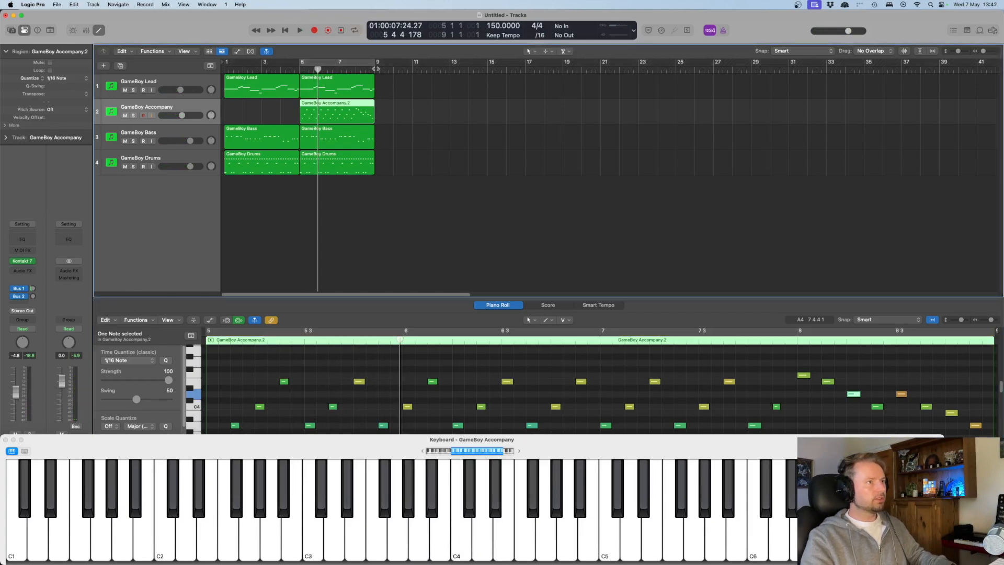
pyautogui.click(376, 69)
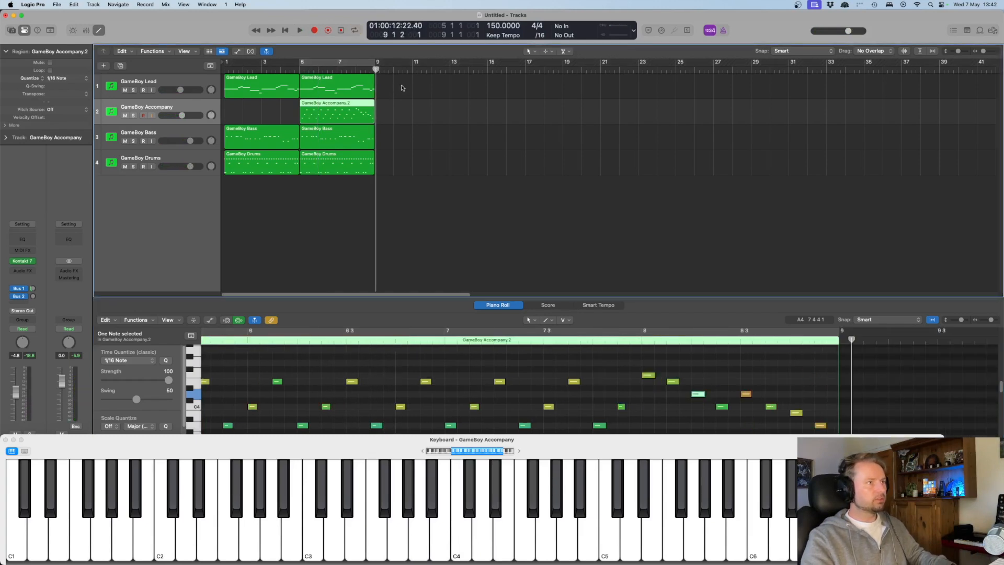
pyautogui.moveTo(402, 88); pyautogui.dragTo(254, 181)
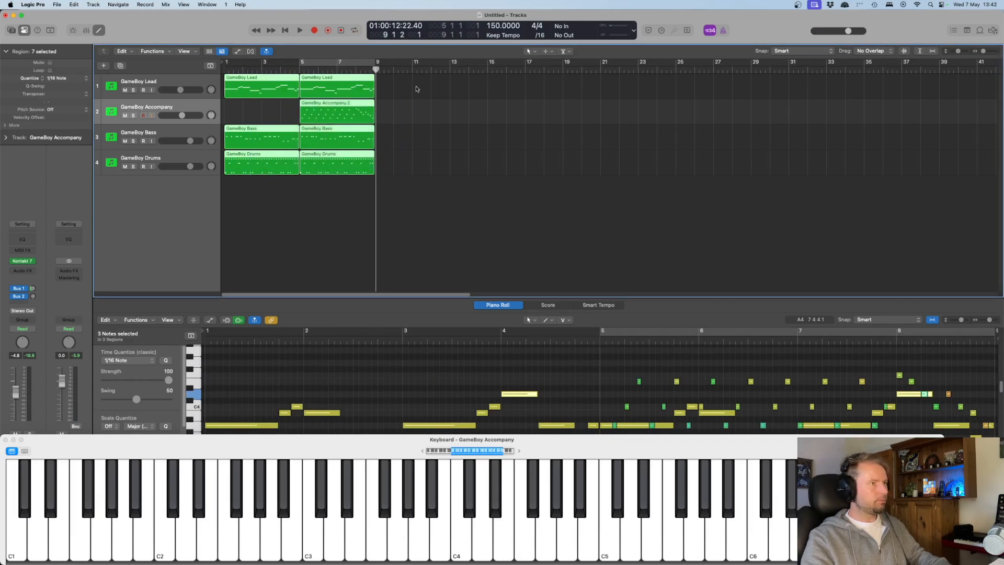
pyautogui.press('super+v')
pyautogui.click(404, 121)
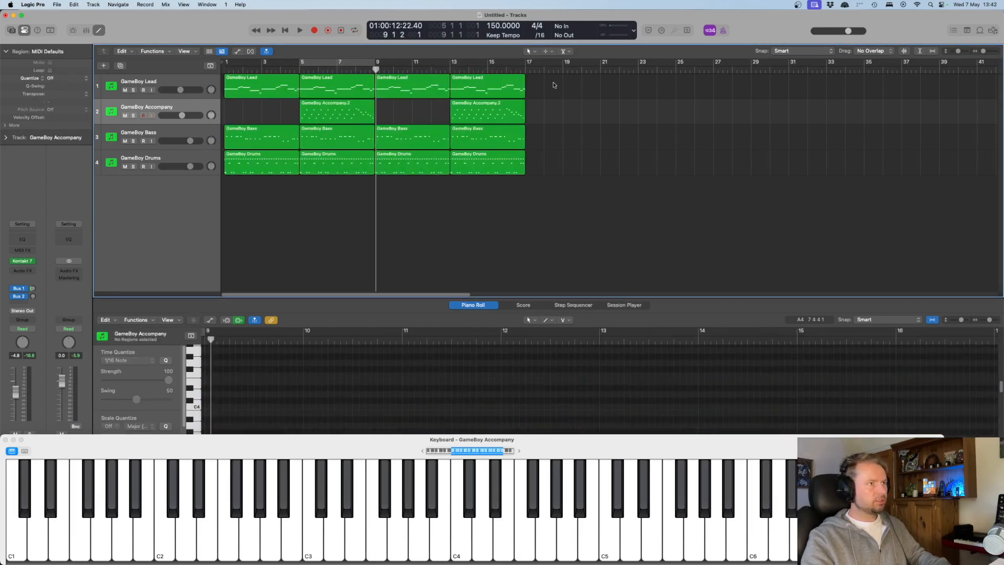
# Play the arrangement from bar 1 and delete the two GameBoy Lead regions in bars 9 to 16.
pyautogui.click(219, 69)
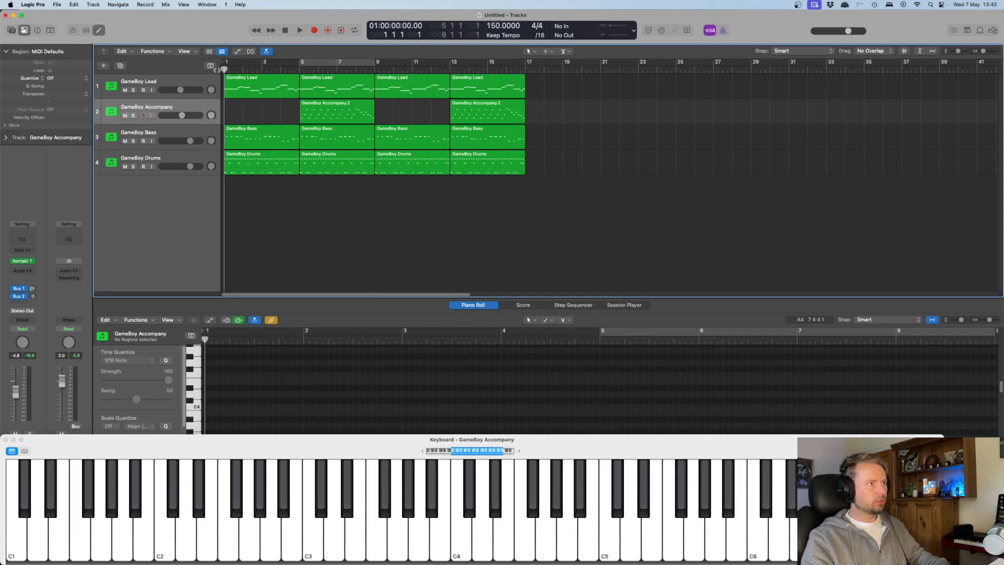
pyautogui.press('space')
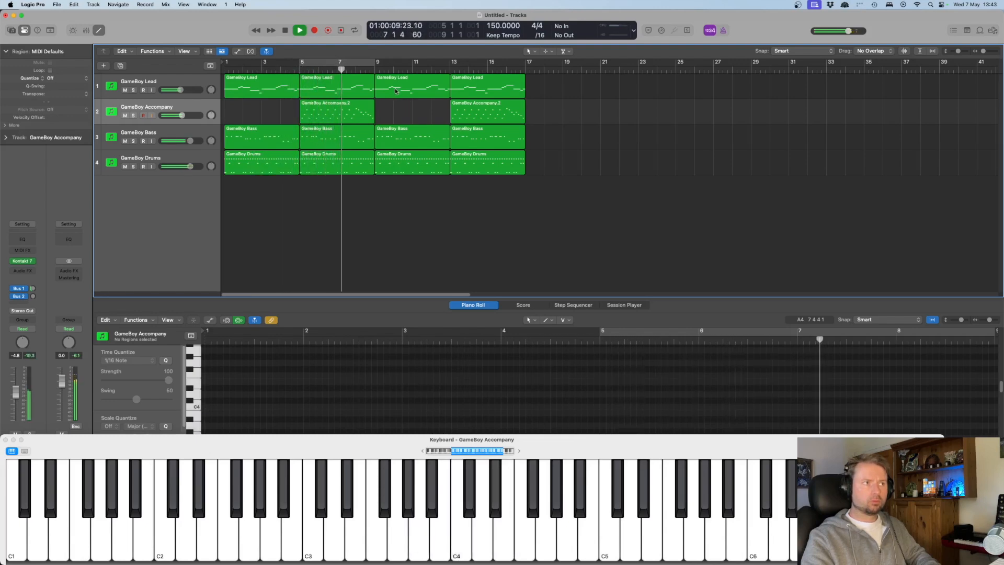
pyautogui.moveTo(584, 94); pyautogui.dragTo(445, 87)
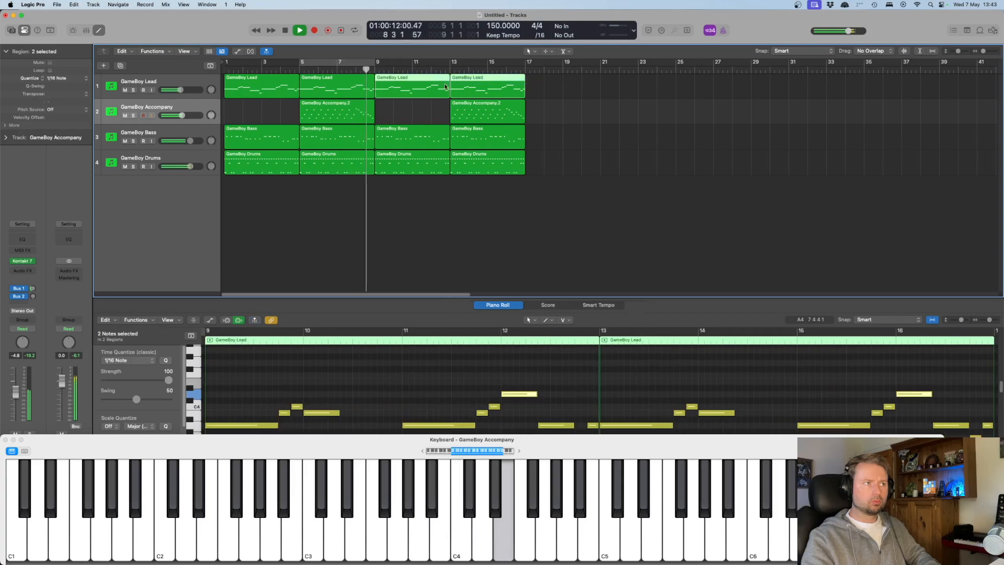
pyautogui.press('space')
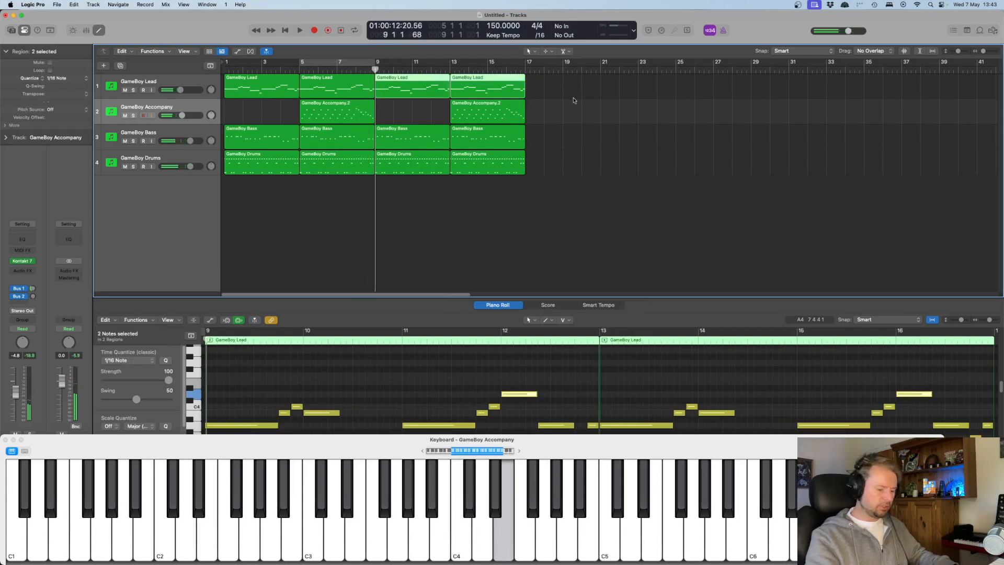
pyautogui.press('Delete')
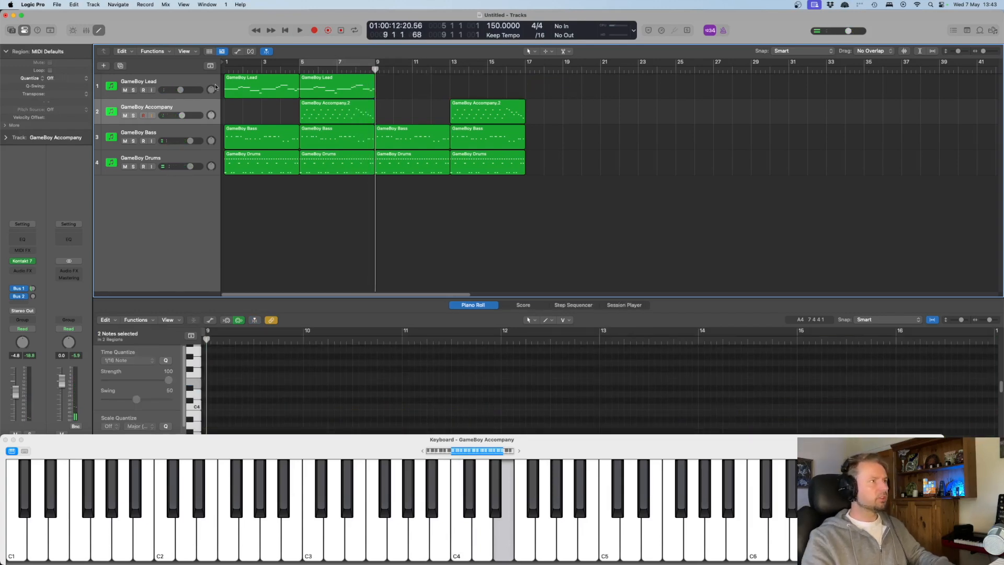
# Duplicate the GameBoy Lead track with its settings and set the cycle range to bars 9 to 17.
pyautogui.click(191, 80)
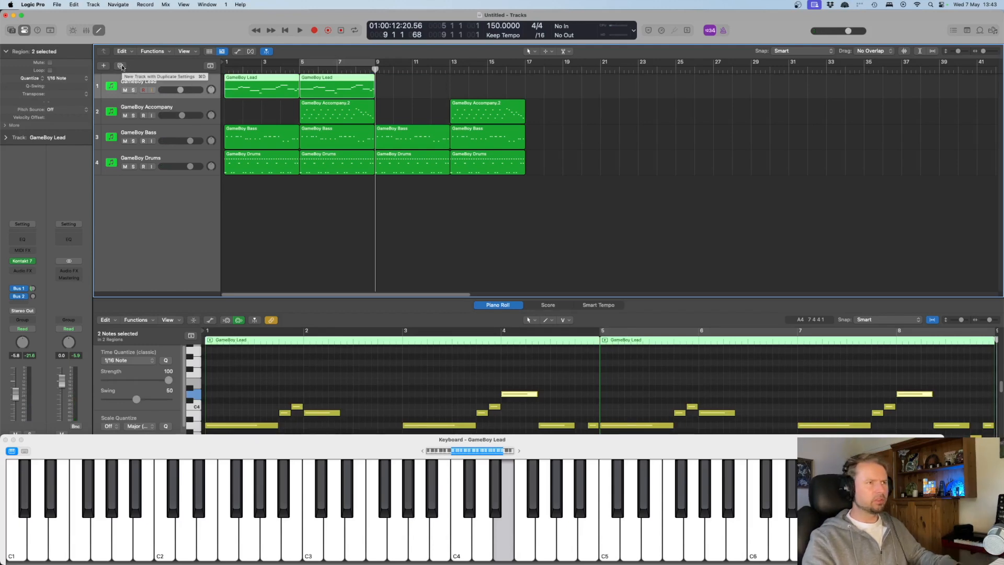
pyautogui.click(120, 66)
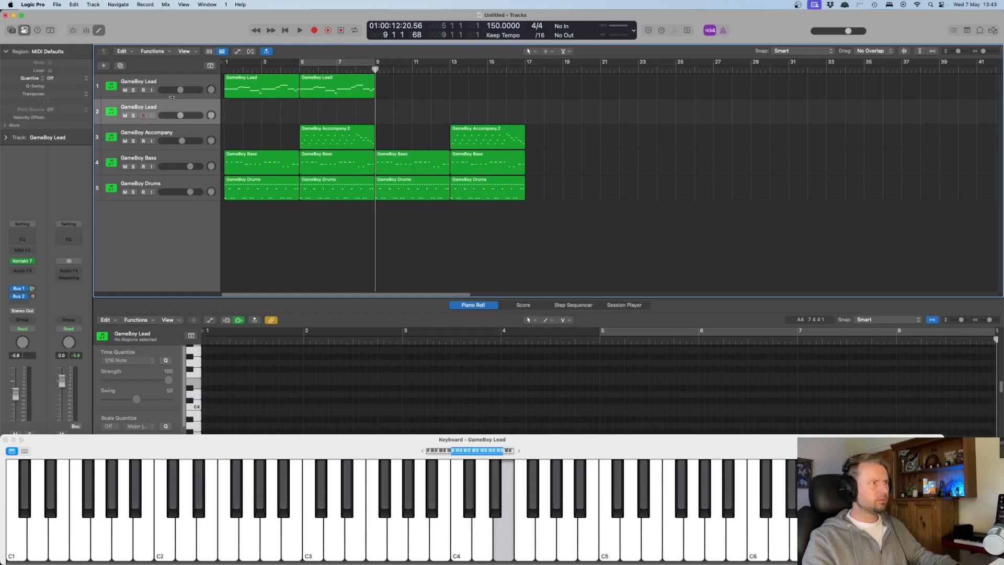
pyautogui.moveTo(378, 62); pyautogui.dragTo(525, 64)
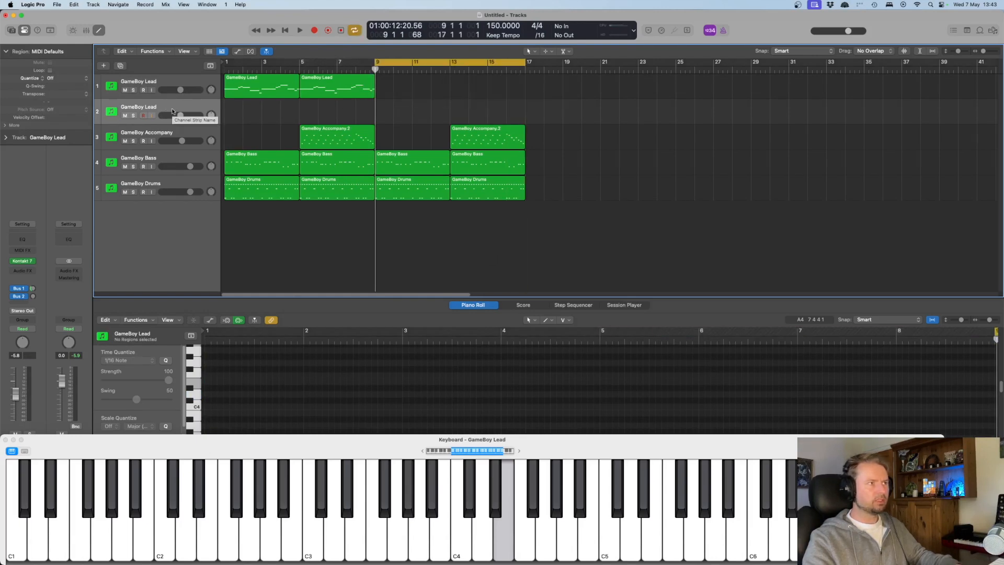
# Set layer A of the duplicated lead track's Super Audio Boy instrument to Saw 2 and try it over the loop.
pyautogui.click(23, 261)
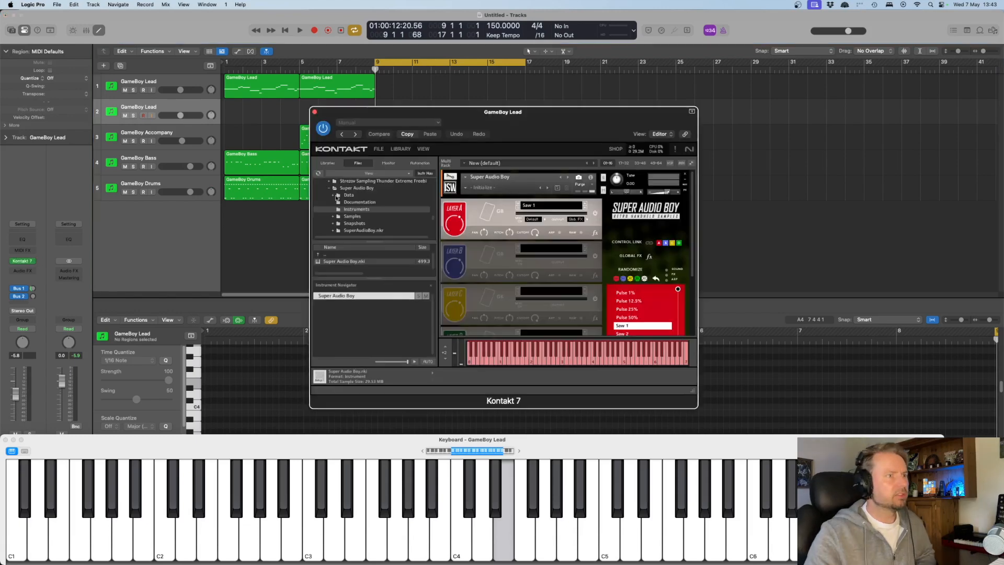
pyautogui.scroll(-1, 669, 323)
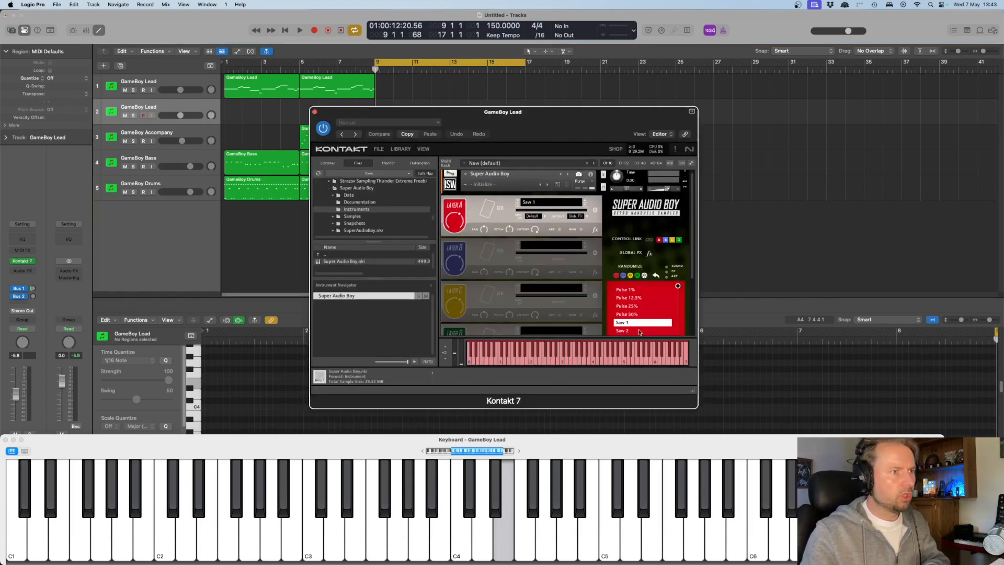
pyautogui.click(639, 331)
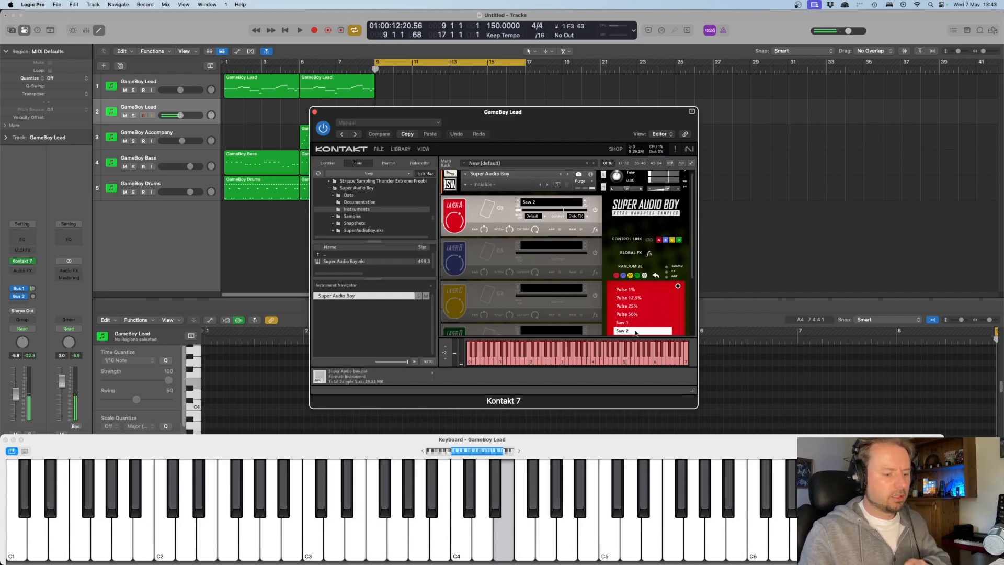
pyautogui.press('space')
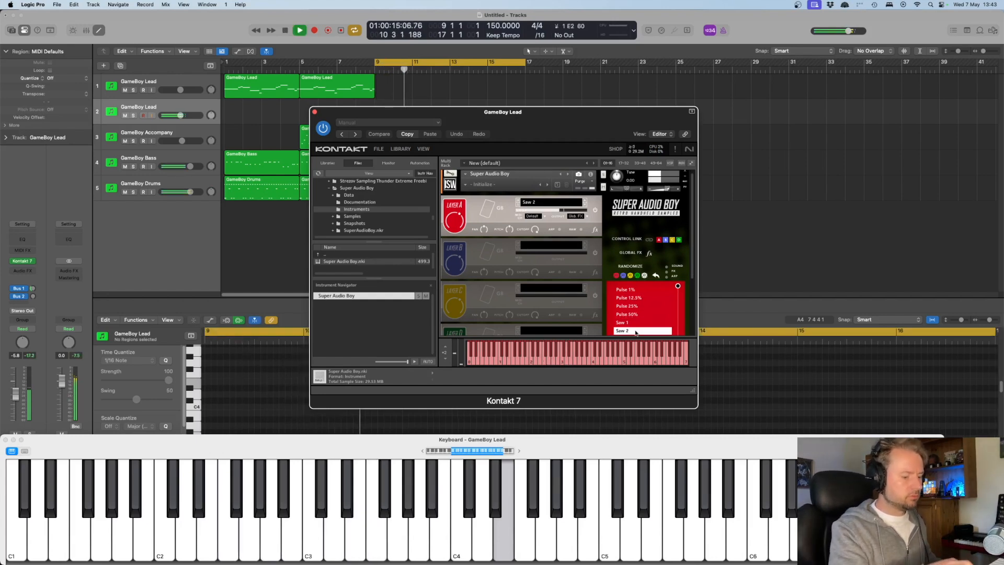
pyautogui.press('space')
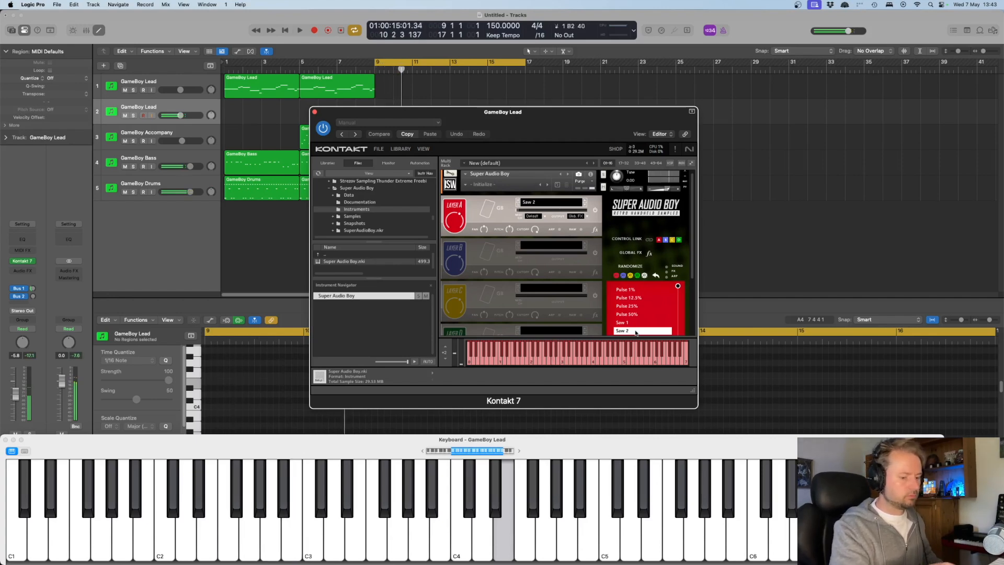
# Play a melody live on the duplicated GameBoy Lead track over the loop and capture the performance as a region starting at bar 9.
pyautogui.press('space')
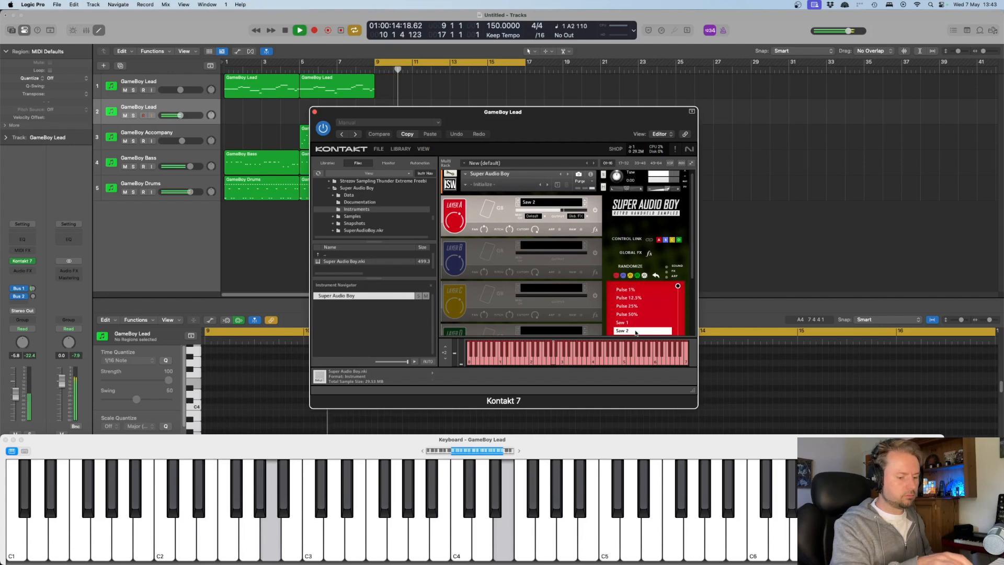
pyautogui.press('space')
pyautogui.press('space')
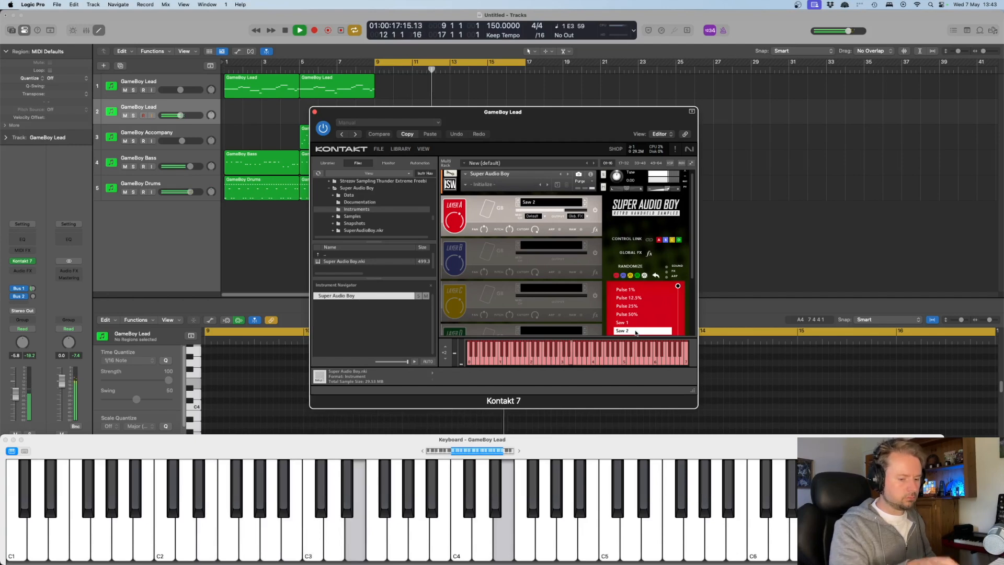
pyautogui.press('space')
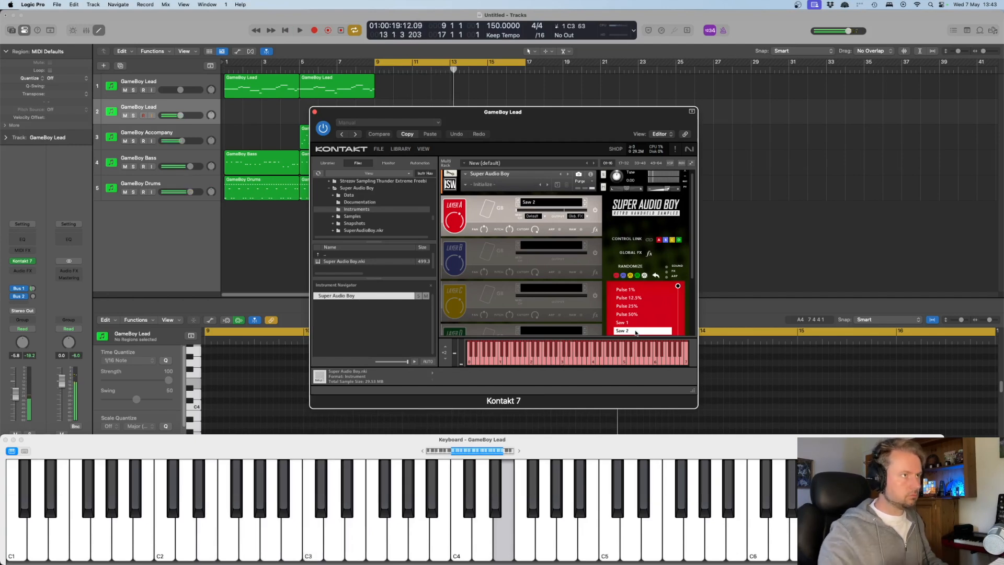
pyautogui.click(342, 31)
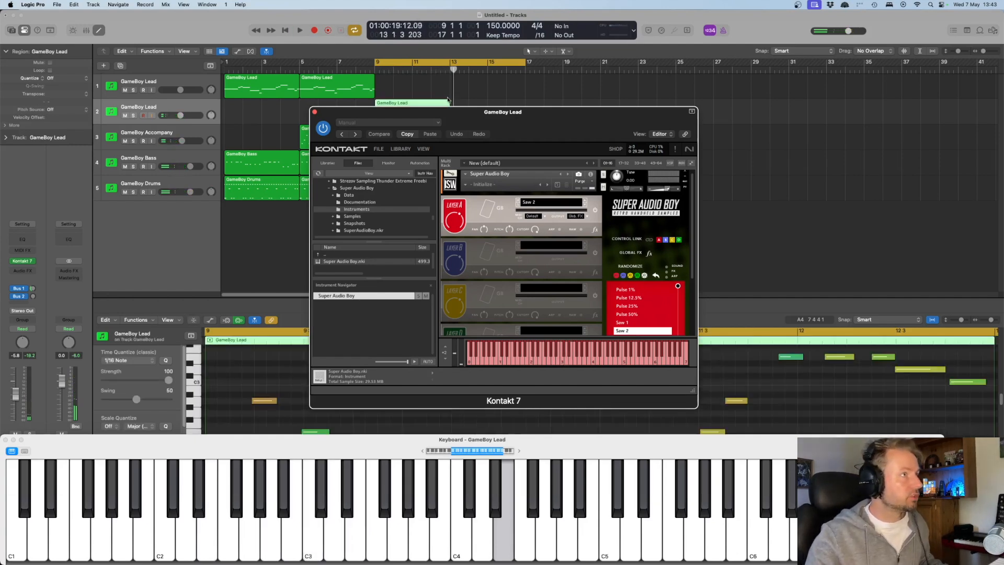
# Move the Kontakt window aside and quantize the captured GameBoy Lead region to 1/16 Note.
pyautogui.moveTo(430, 115); pyautogui.dragTo(764, 179)
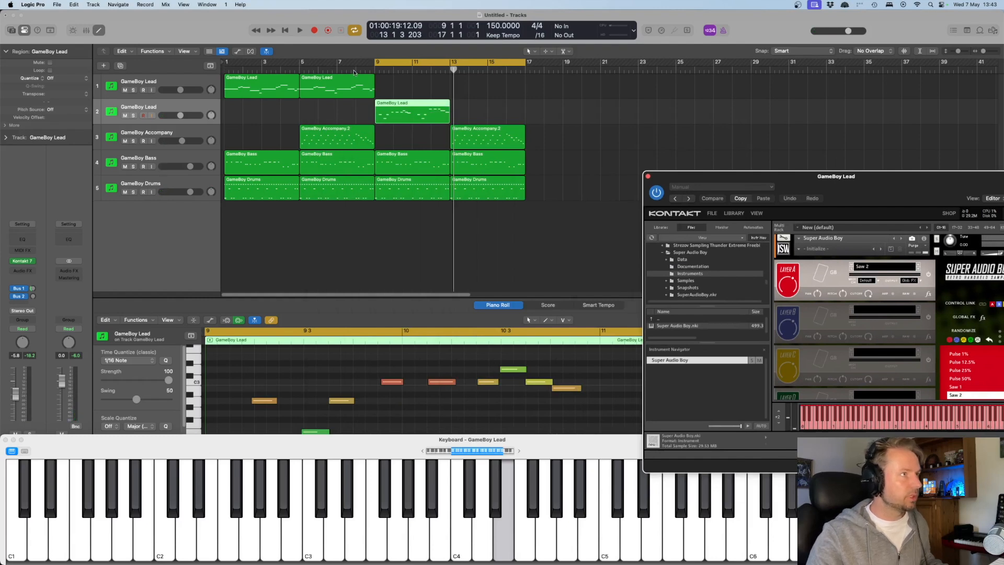
pyautogui.click(412, 114)
pyautogui.press('q')
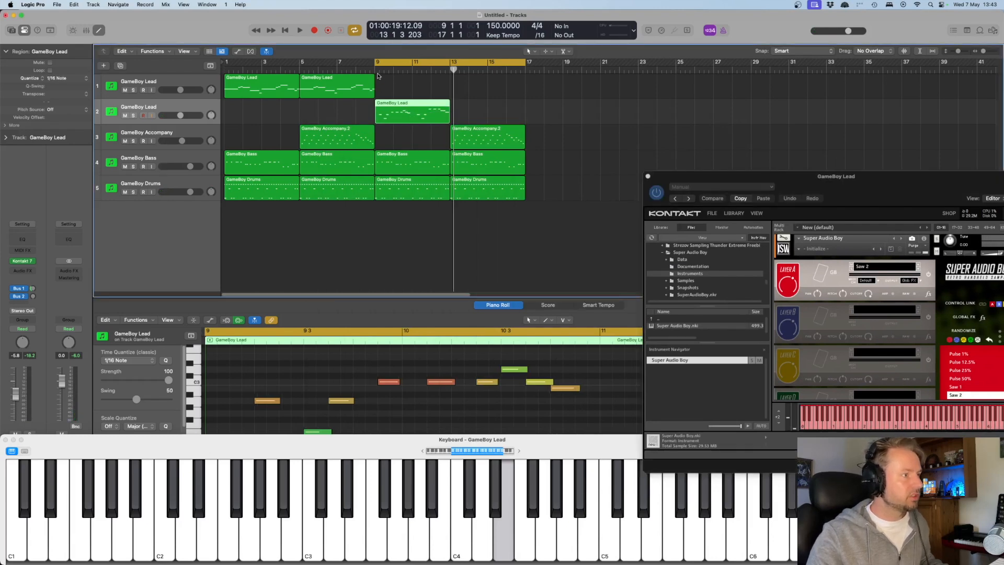
# Play back the captured lead, trim the overlaps between all its notes and close the Kontakt window.
pyautogui.press('space')
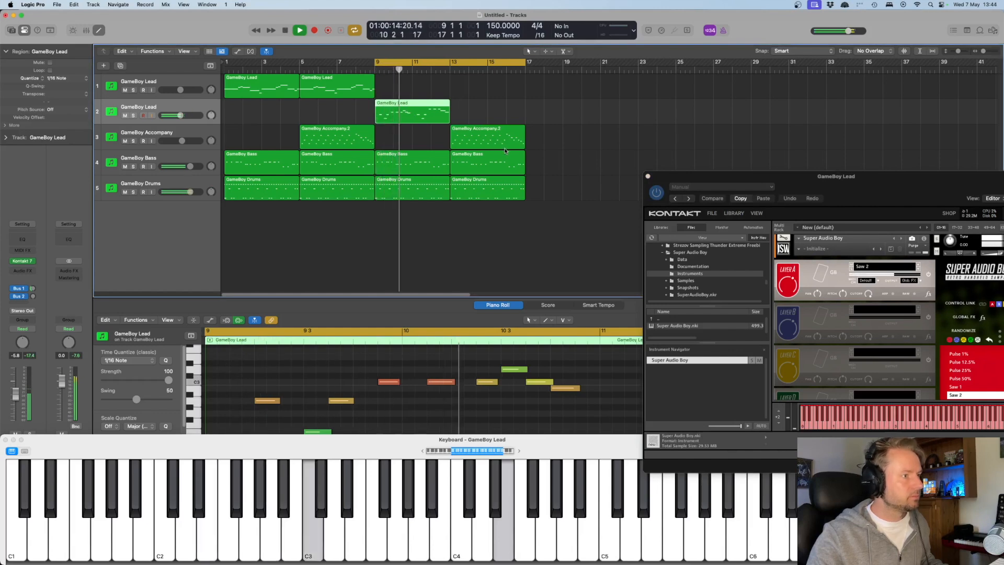
pyautogui.click(498, 383)
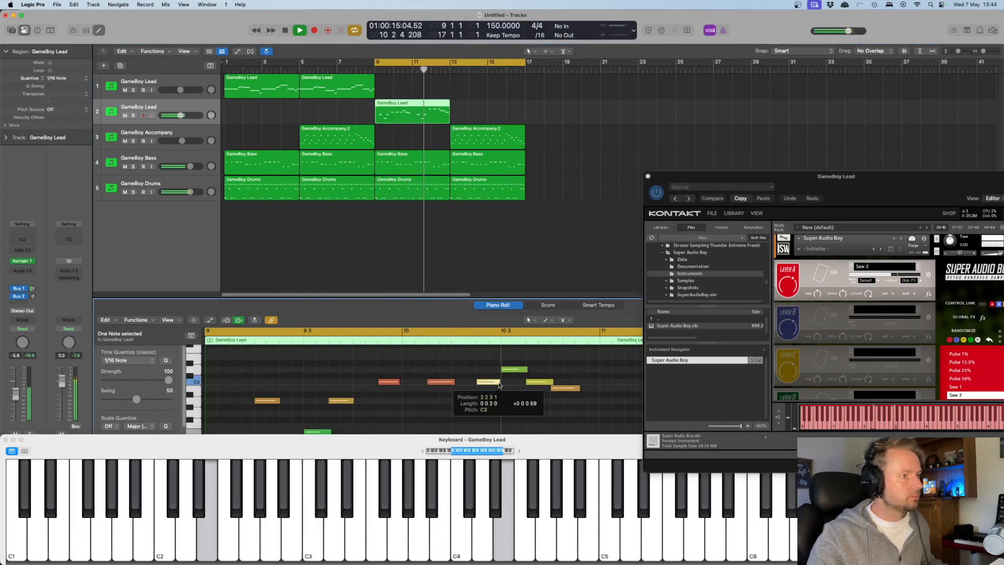
pyautogui.click(576, 369)
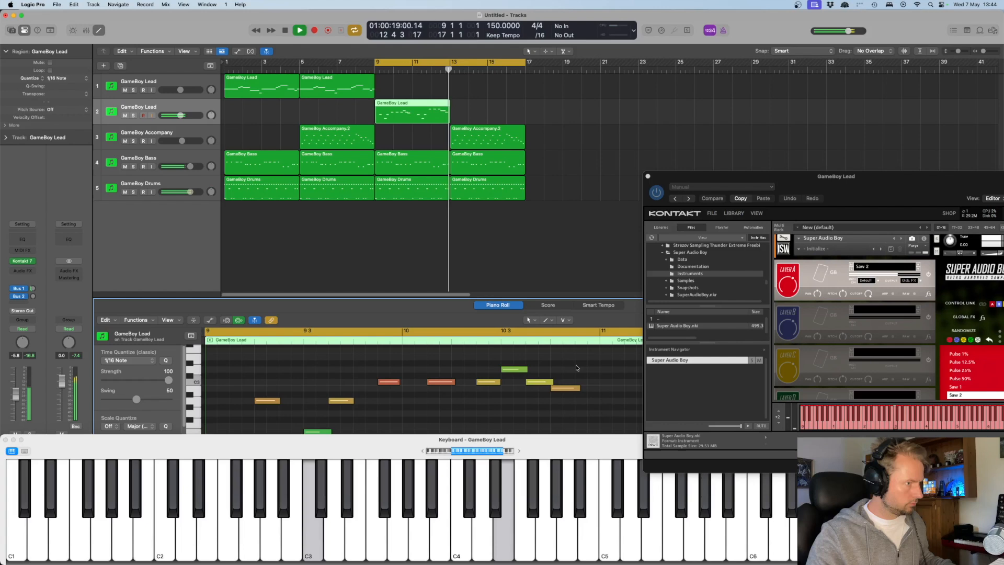
pyautogui.press('space')
pyautogui.press('super+a')
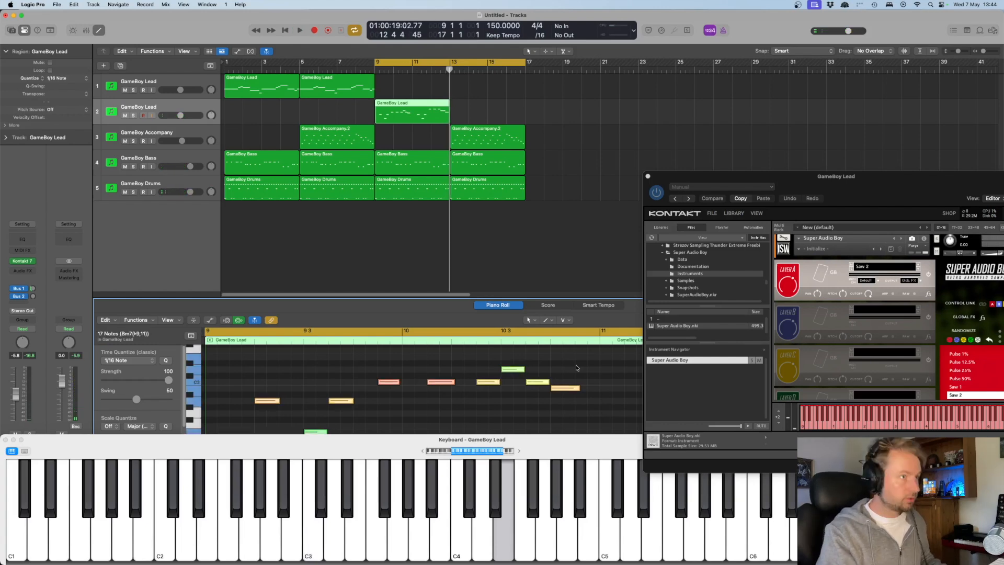
pyautogui.click(648, 177)
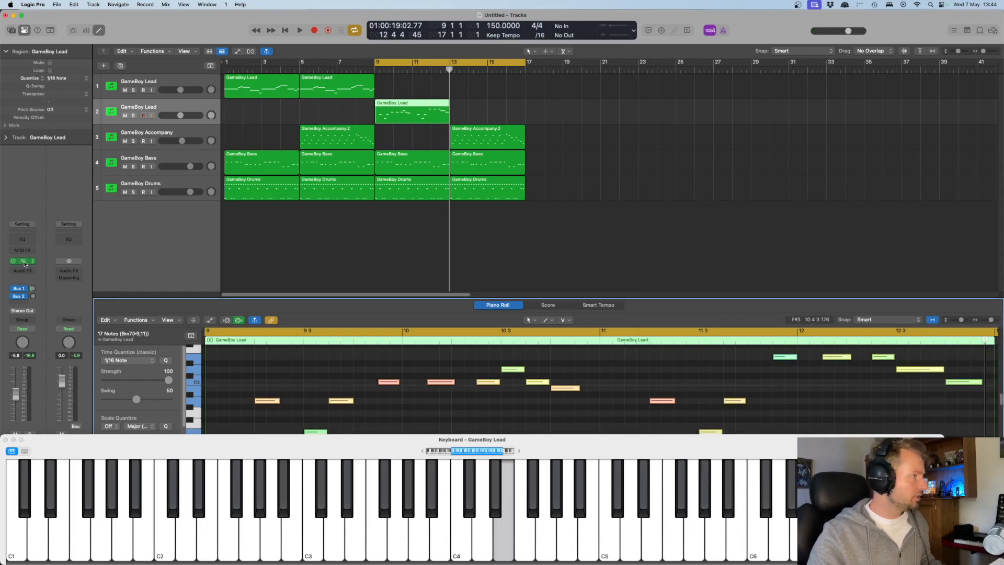
# Raise the second lead track's Bus 2 send, listen to the loop and check the Stereo Delay settings on Aux 2.
pyautogui.click(33, 297)
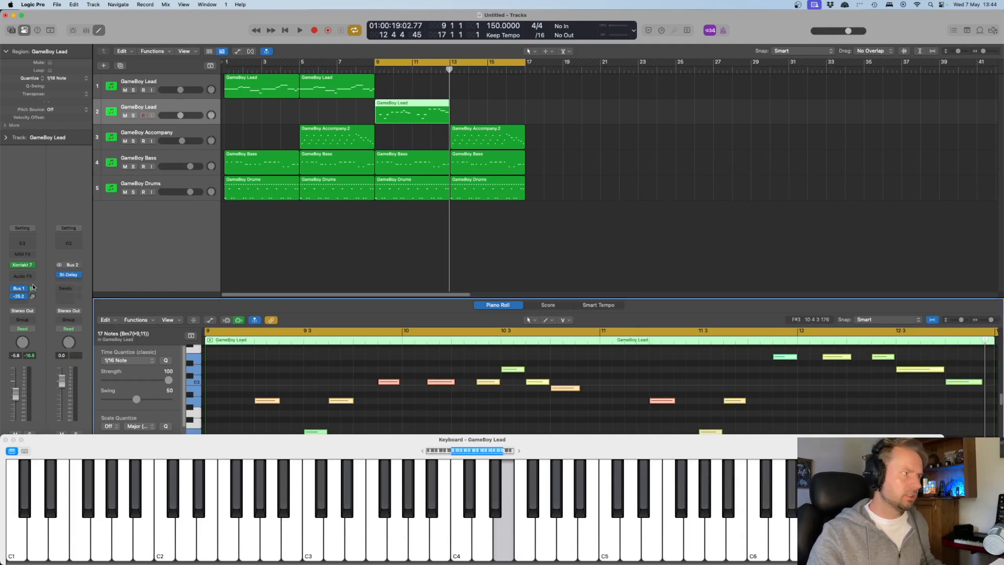
pyautogui.press('space')
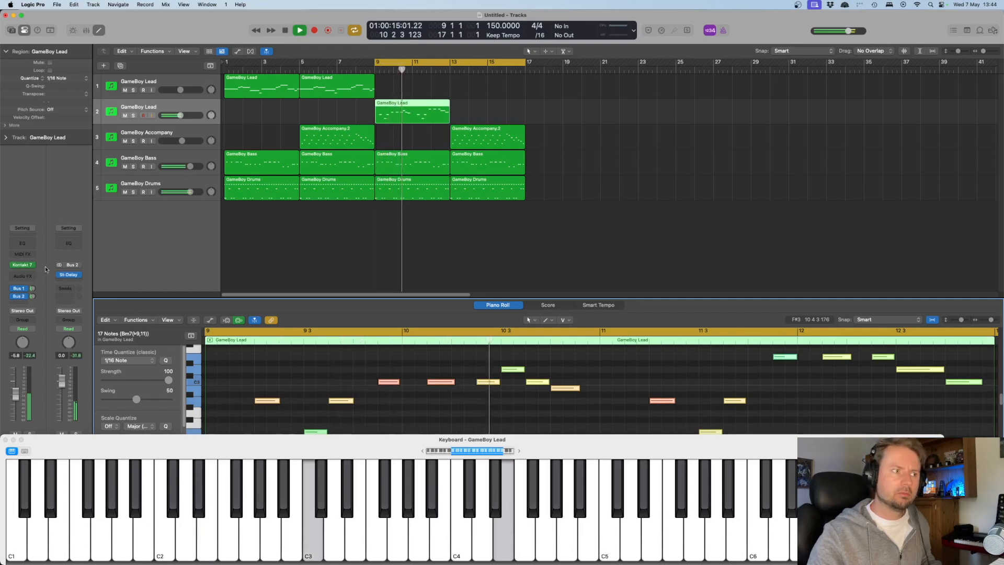
pyautogui.press('space')
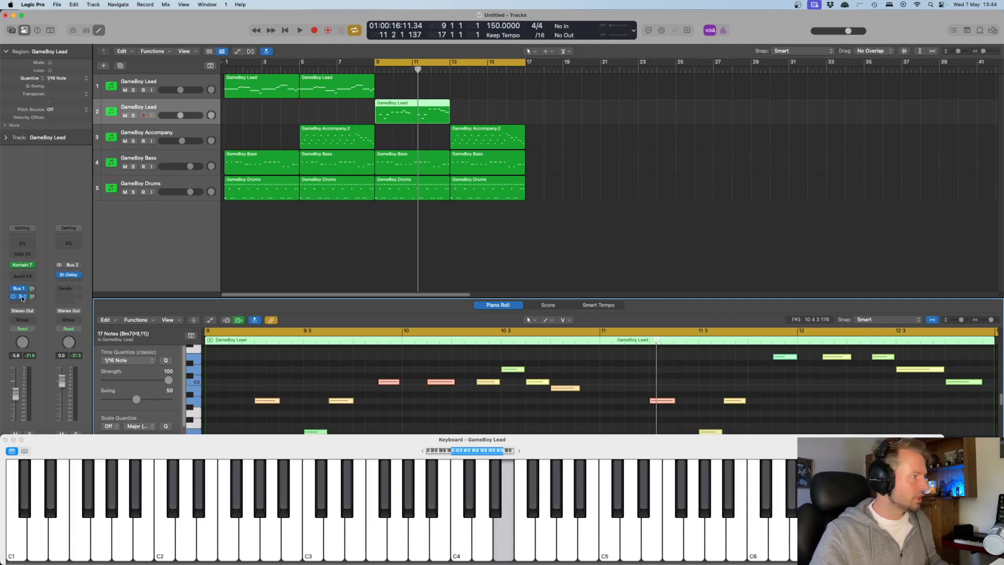
pyautogui.click(69, 275)
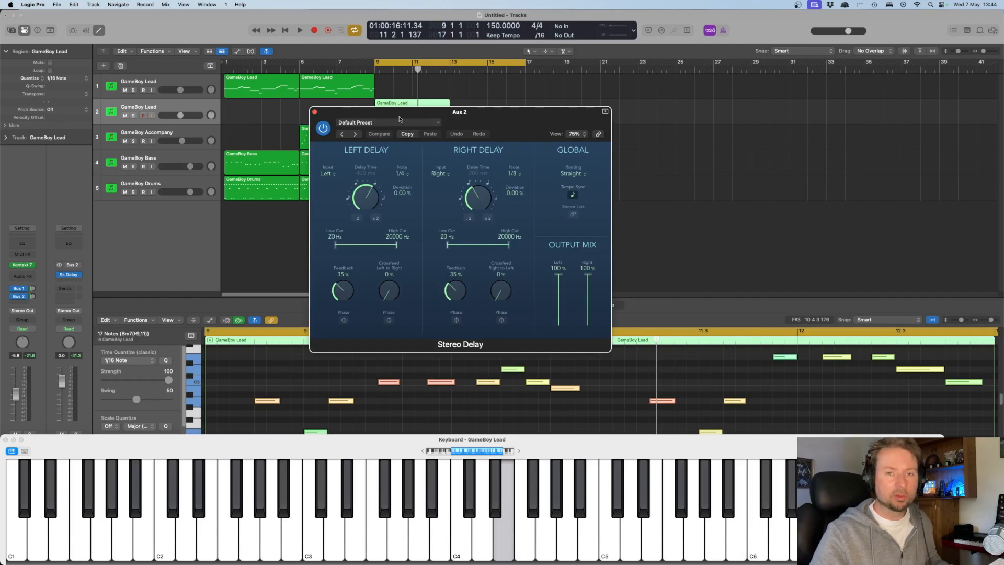
pyautogui.click(315, 112)
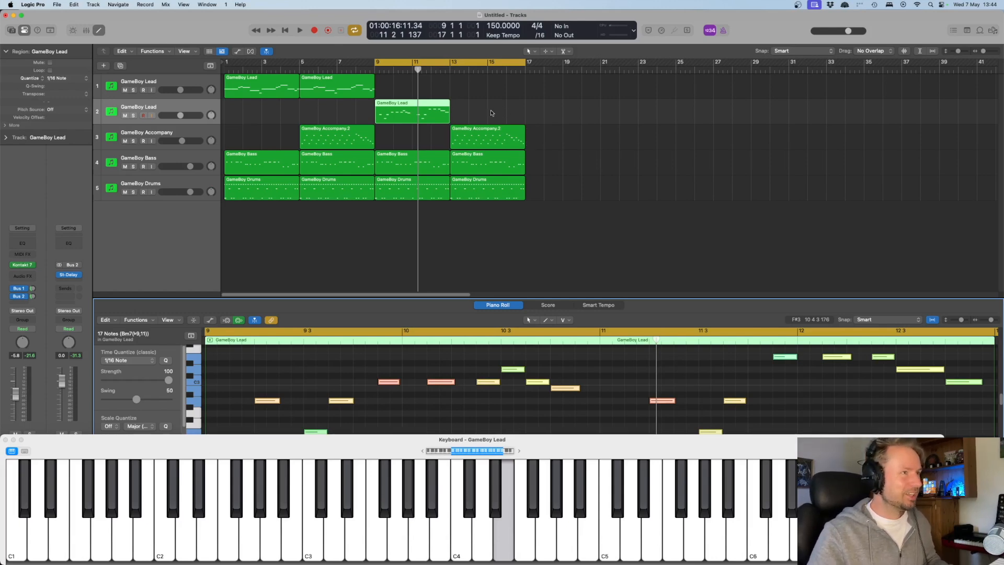
pyautogui.press('space')
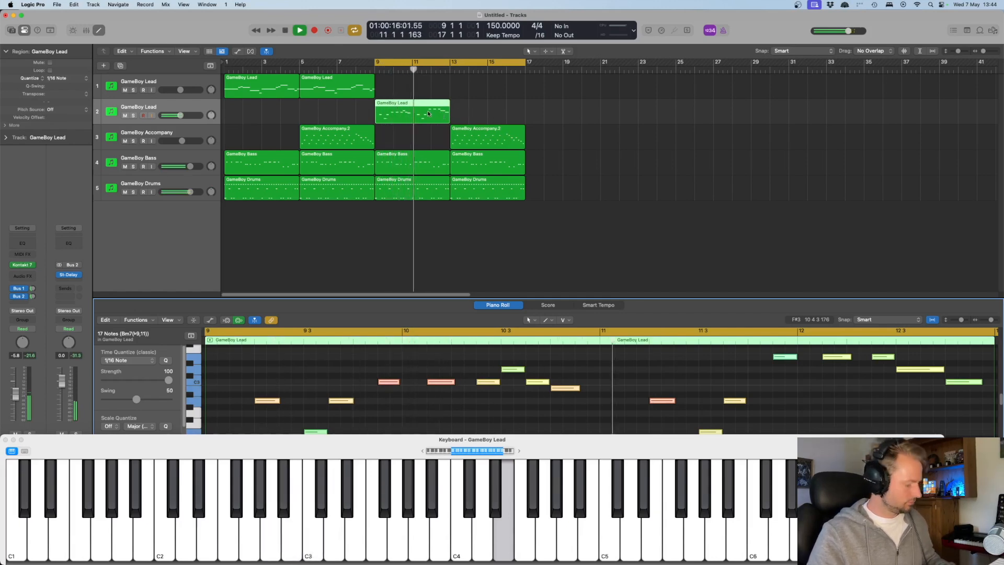
pyautogui.press('super+r')
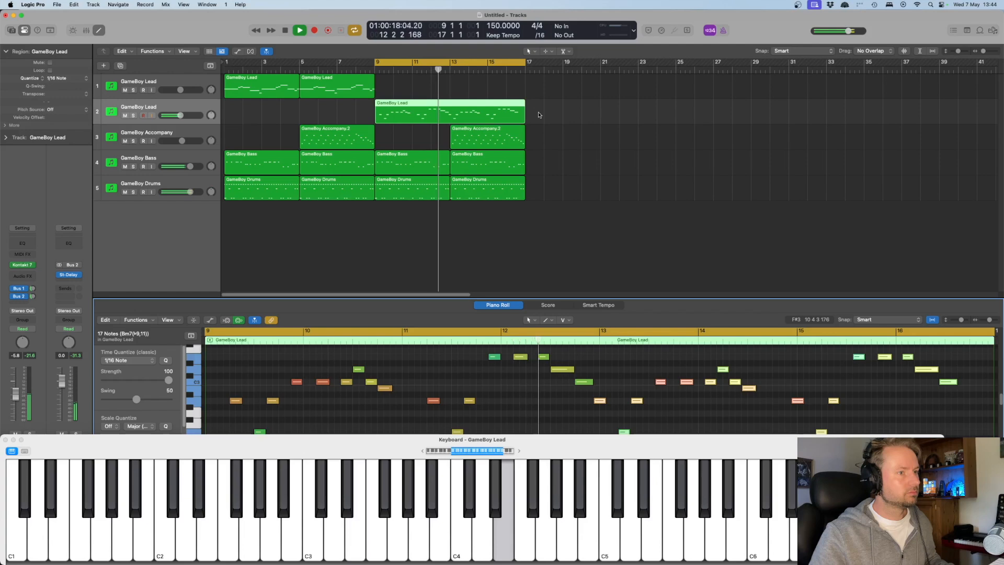
pyautogui.press('space')
pyautogui.moveTo(524, 118); pyautogui.dragTo(448, 121)
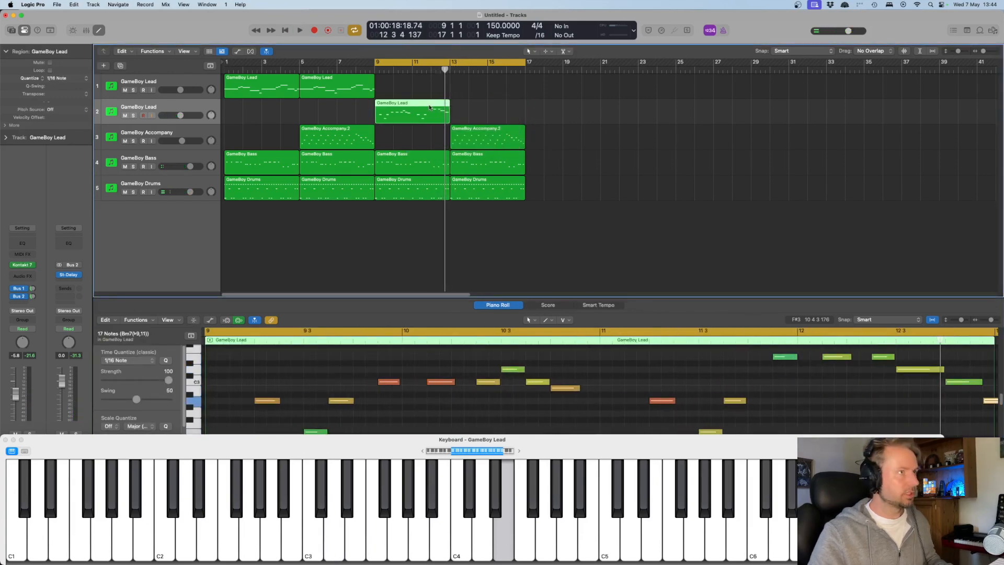
# Repeat the second lead's region so that its copy starts at bar 13, and set the cycle range to bars 13 to 17.
pyautogui.press('super+r')
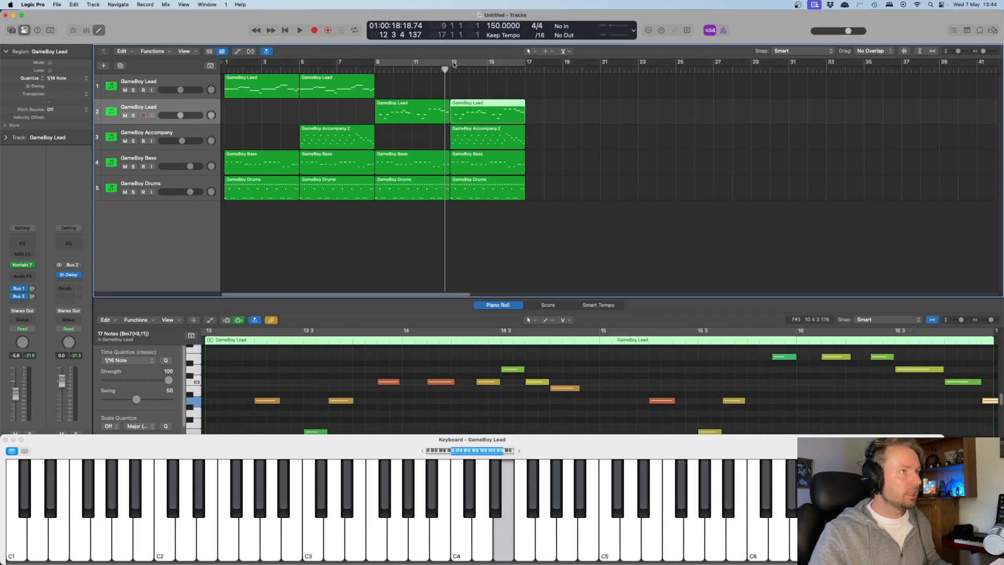
pyautogui.moveTo(454, 70); pyautogui.dragTo(526, 70)
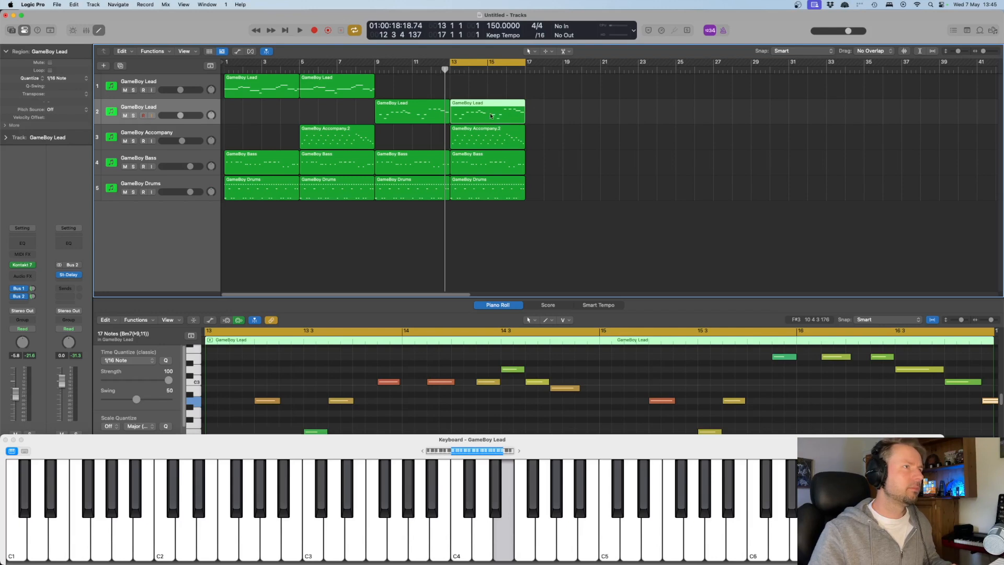
# Copy the second lead's region at bar 13 onto the first GameBoy Lead track and play the cycle range.
pyautogui.click(175, 81)
pyautogui.press('space')
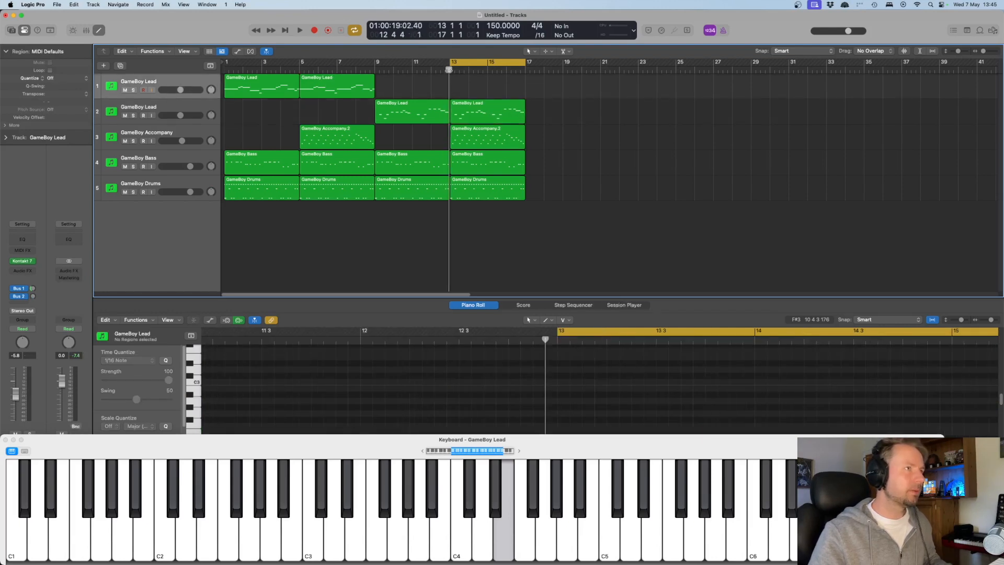
pyautogui.press('space')
pyautogui.click(487, 117)
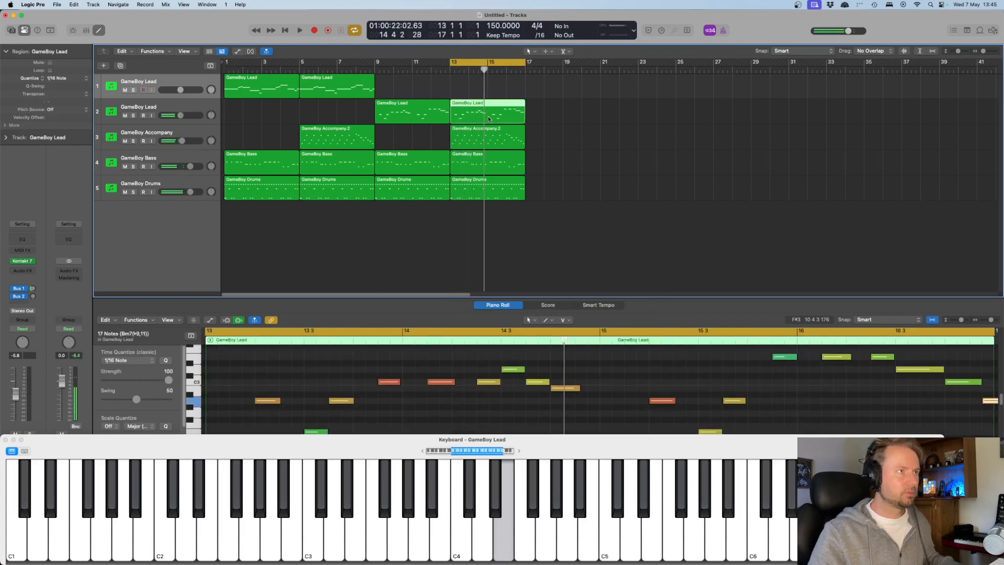
pyautogui.moveTo(488, 117); pyautogui.dragTo(489, 94)
pyautogui.press('space')
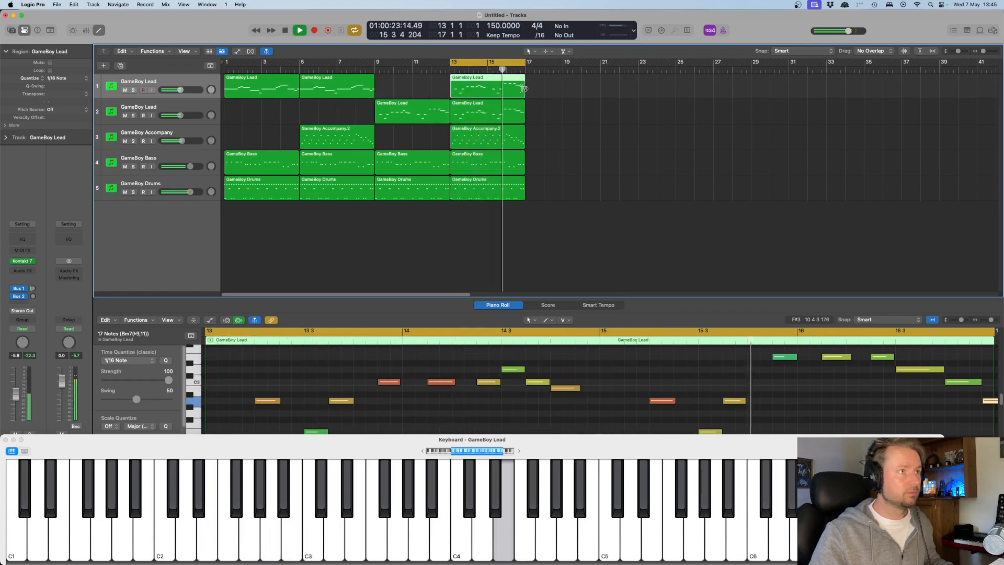
pyautogui.press('space')
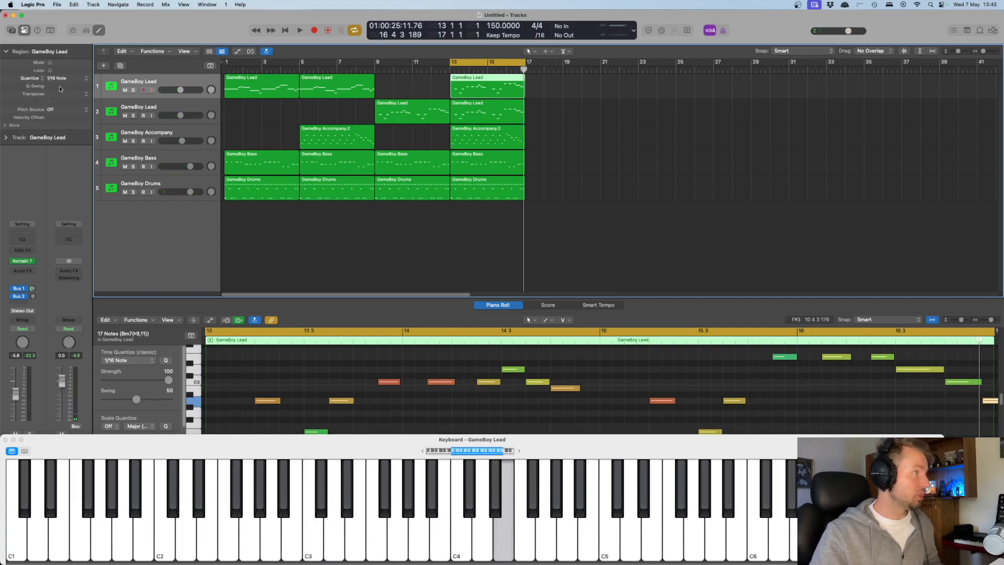
# Transpose the copied region on the first GameBoy Lead track by +12 and listen to the doubled melody.
pyautogui.moveTo(65, 94); pyautogui.dragTo(65, 75)
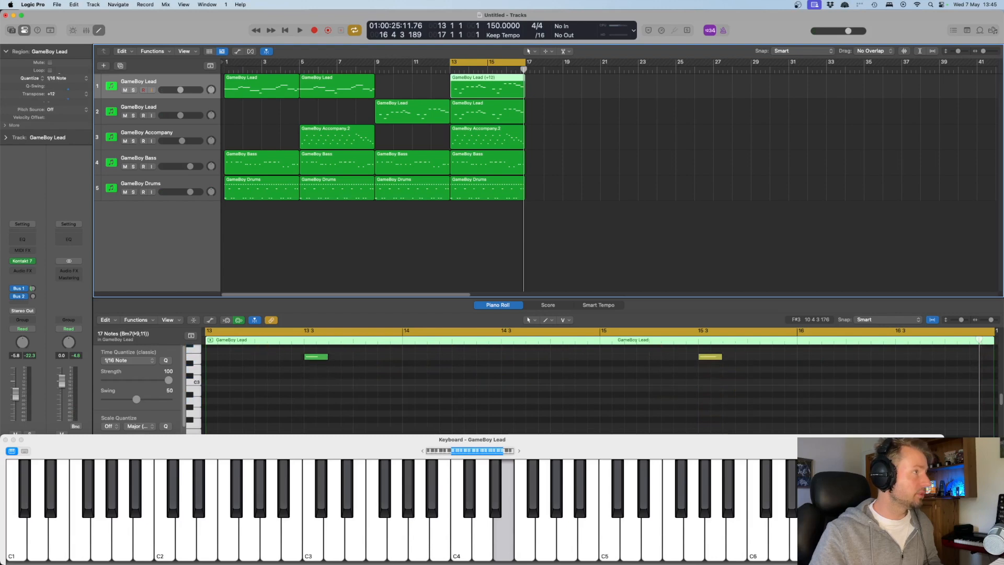
pyautogui.press('space')
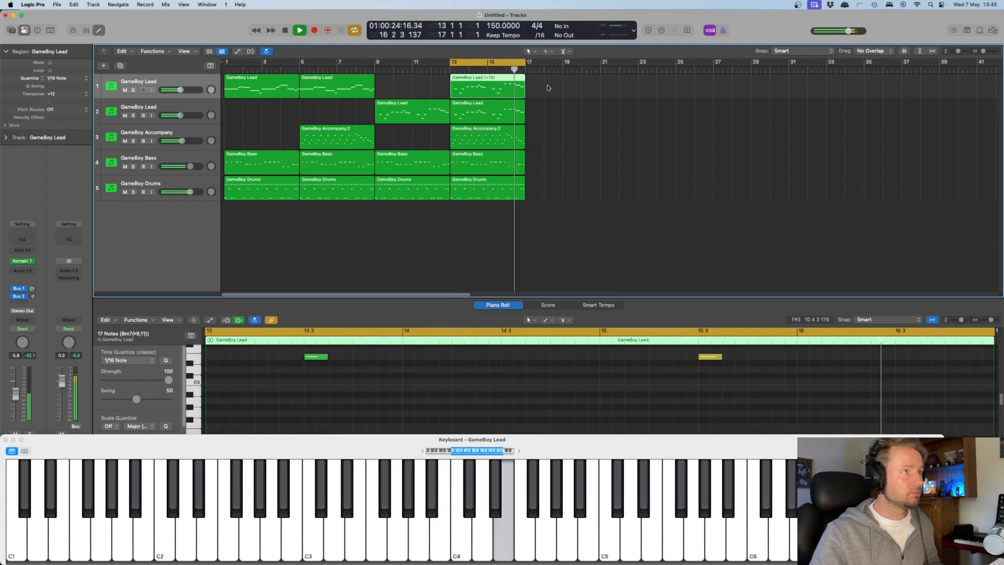
pyautogui.press('space')
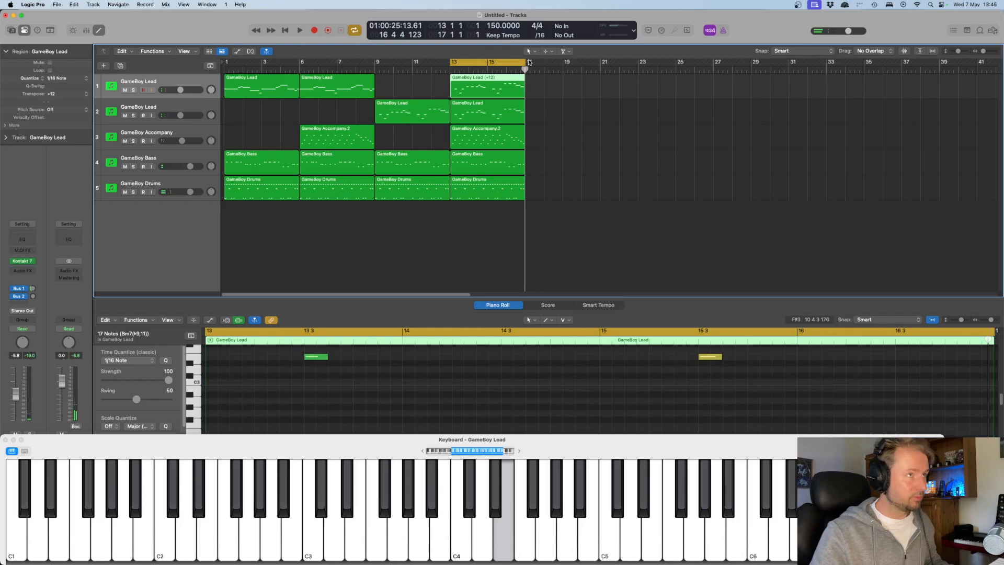
# Set the cycle range to bars 17 to 21 and repeat the last GameBoy Drums region so that its copy starts at bar 17.
pyautogui.moveTo(529, 62); pyautogui.dragTo(602, 63)
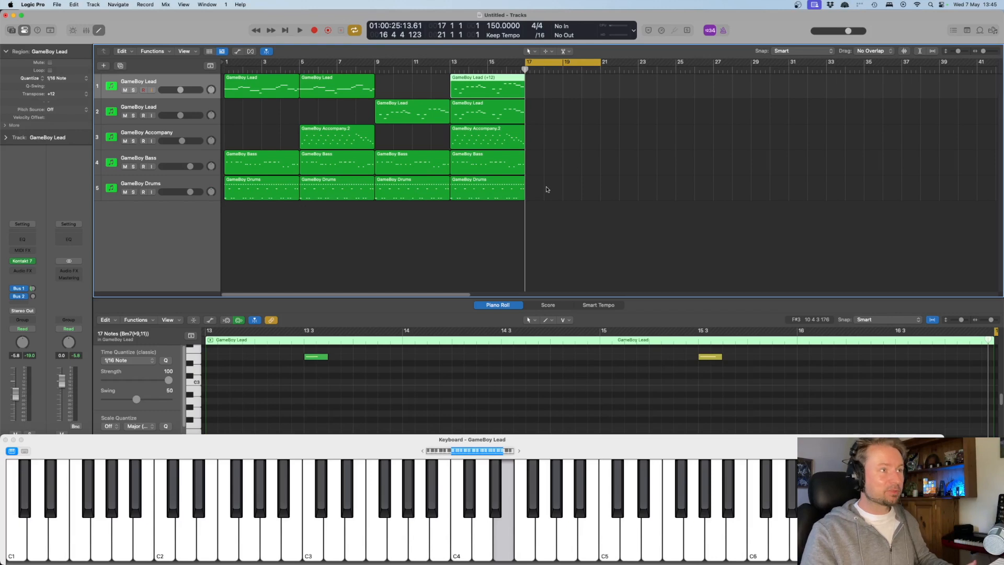
pyautogui.click(449, 69)
pyautogui.press('space')
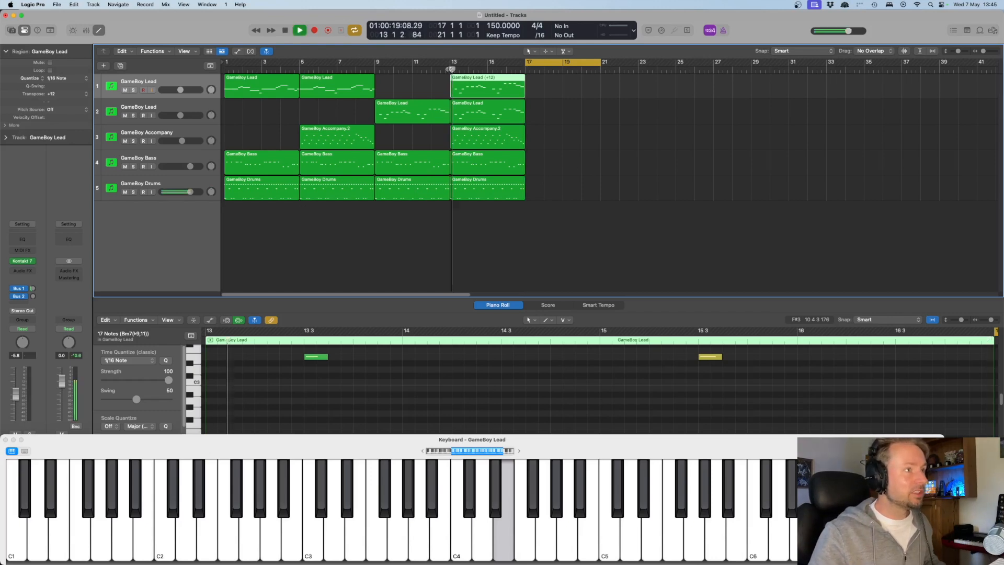
pyautogui.press('space')
pyautogui.click(483, 189)
pyautogui.press('super+r')
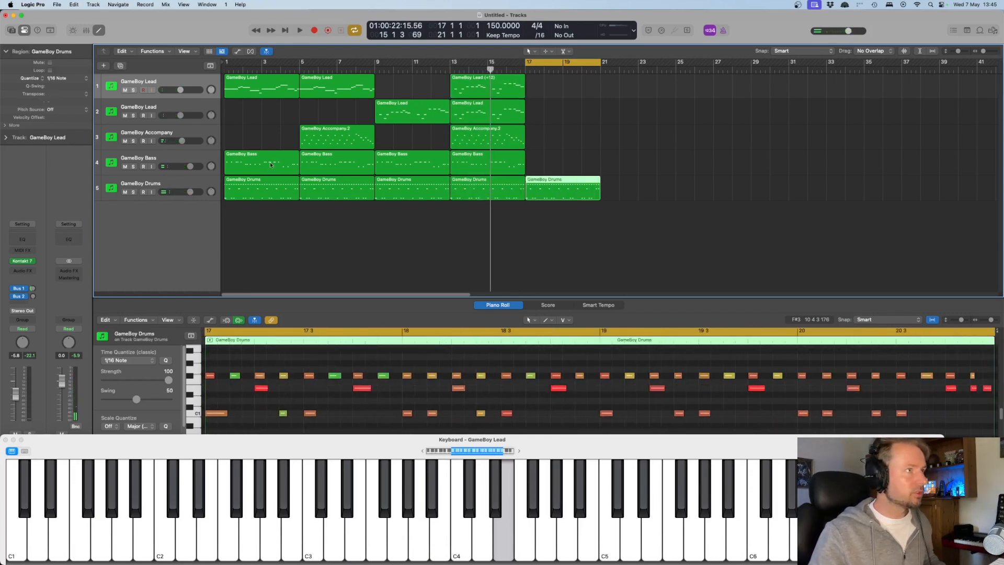
# Select the GameBoy Bass track and rehearse a new bass part over the drums from bar 17.
pyautogui.click(173, 155)
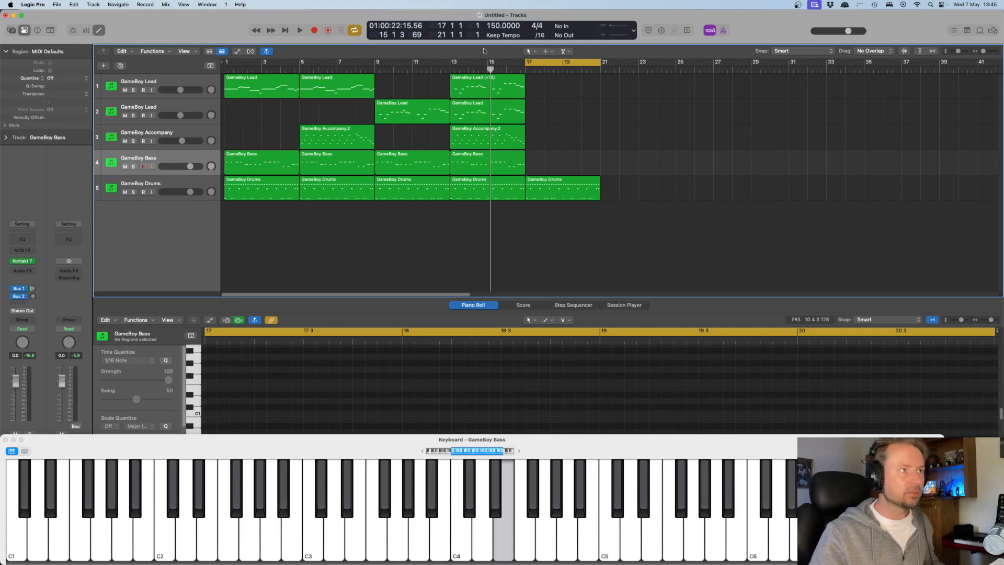
pyautogui.press('space')
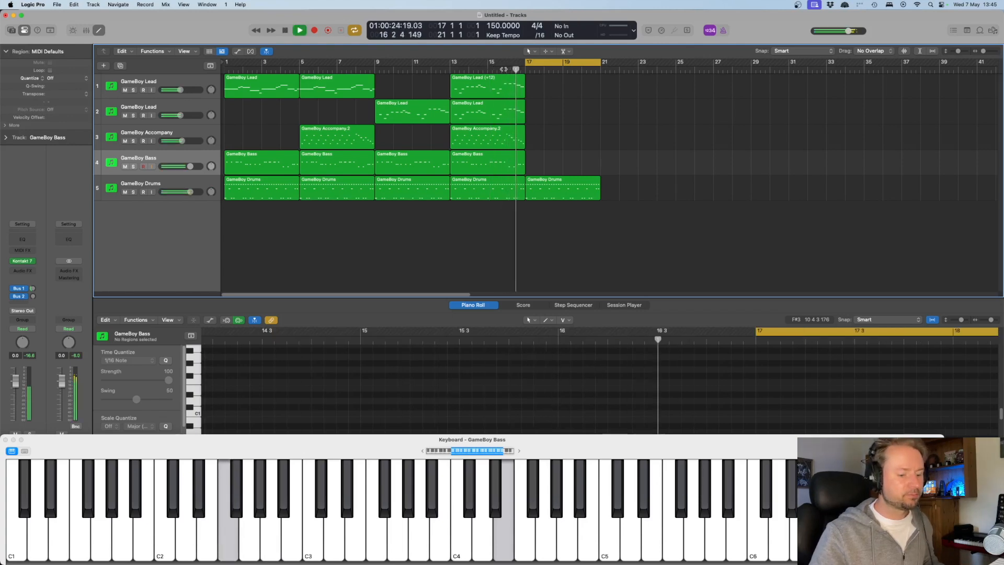
pyautogui.press('space')
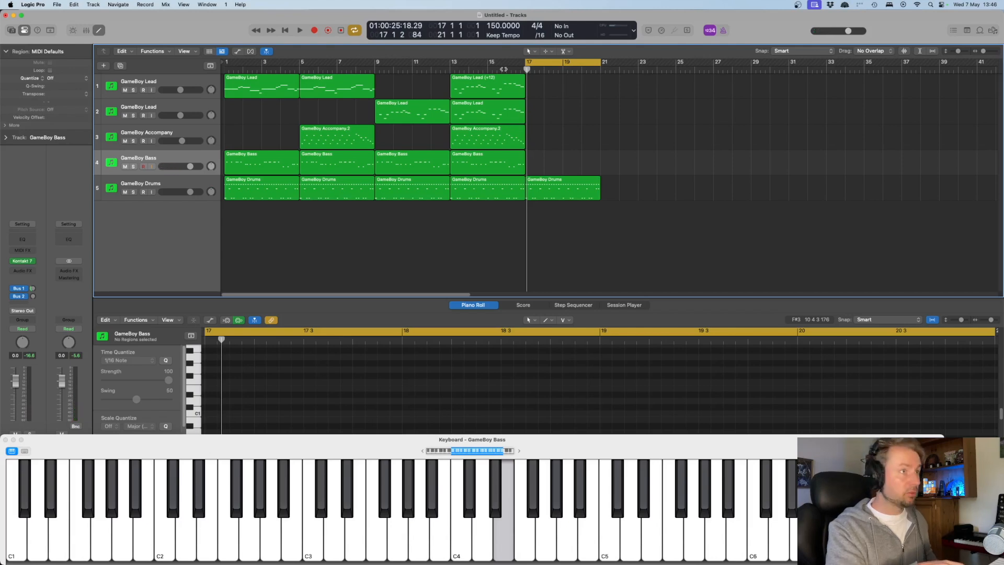
pyautogui.press('space')
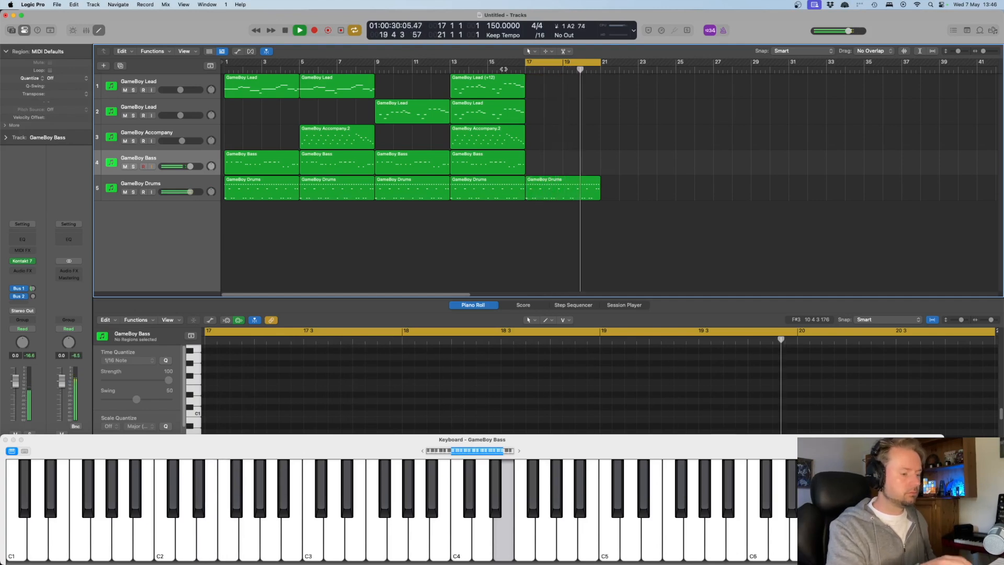
pyautogui.press('space')
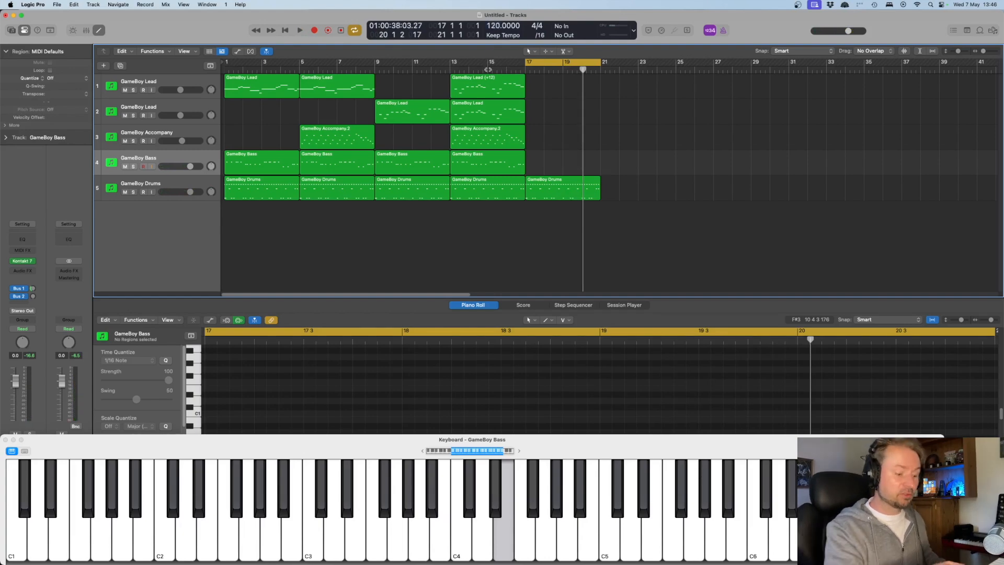
# Set the tempo to 120 and capture a played bass part as a region on the GameBoy Bass track over bars 17 to 21.
pyautogui.press('space')
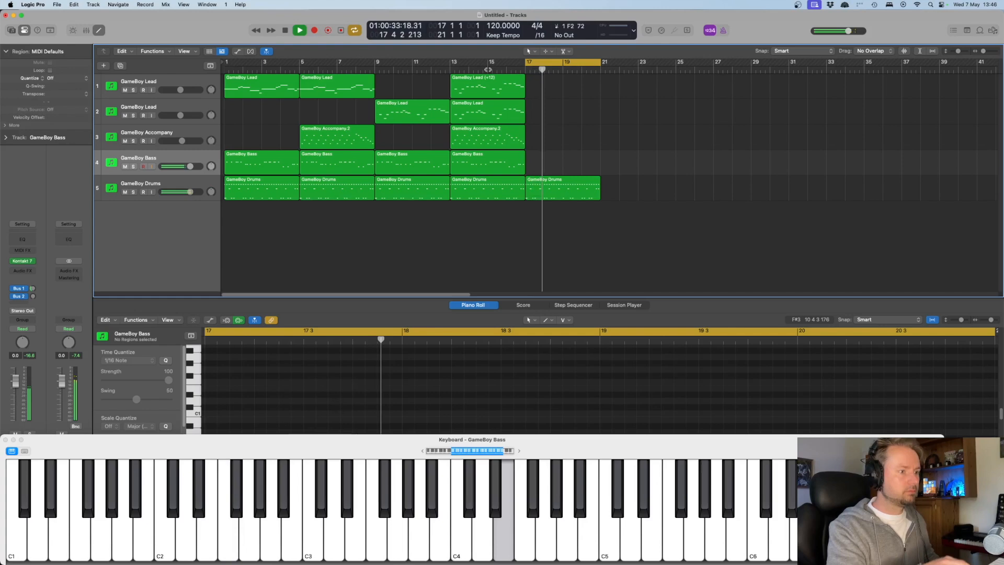
pyautogui.press('space')
pyautogui.press('space')
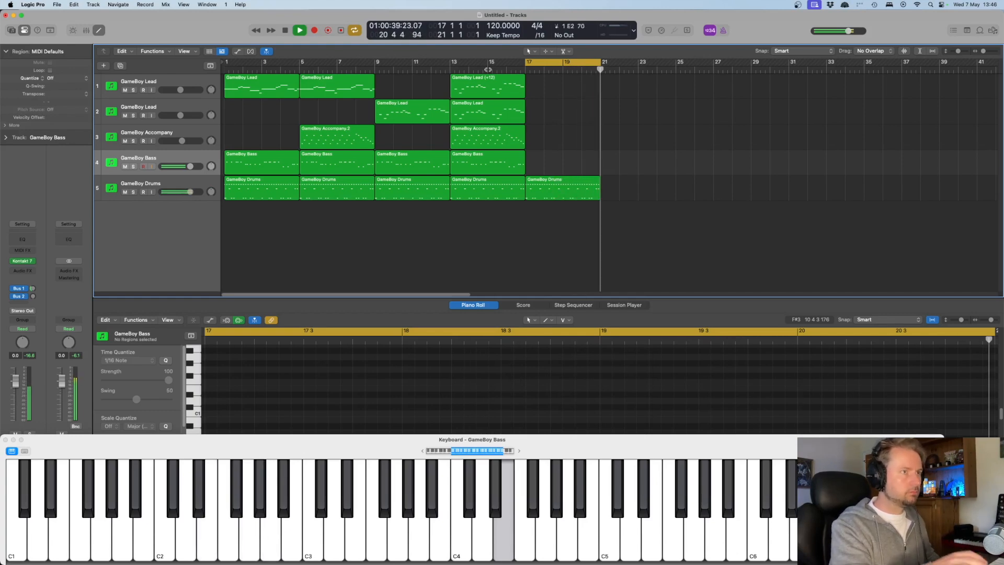
pyautogui.press('space')
pyautogui.click(340, 30)
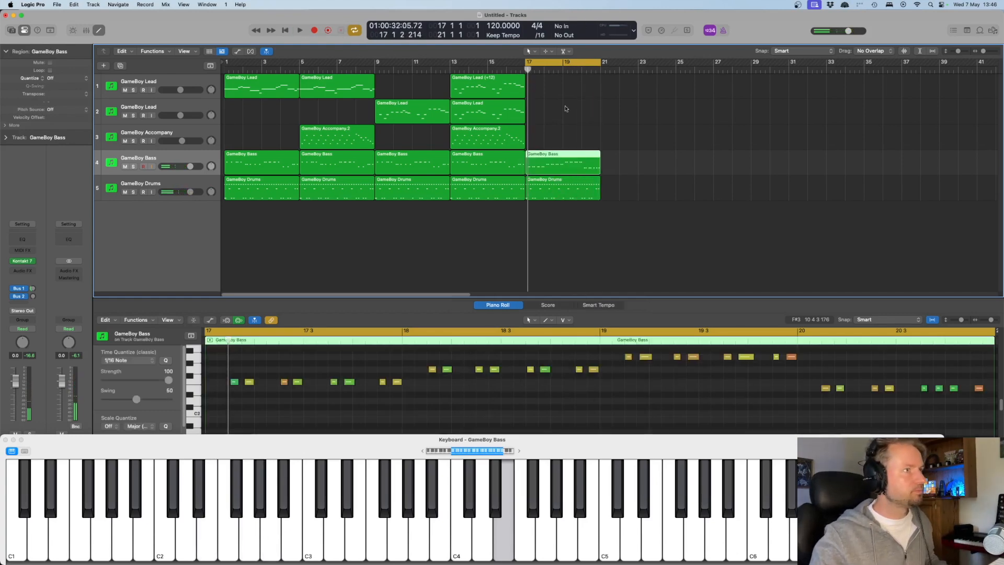
# Quantize the new GameBoy Bass region to 1/16 Note, set the tempo to 150 and play the cycle range.
pyautogui.press('space')
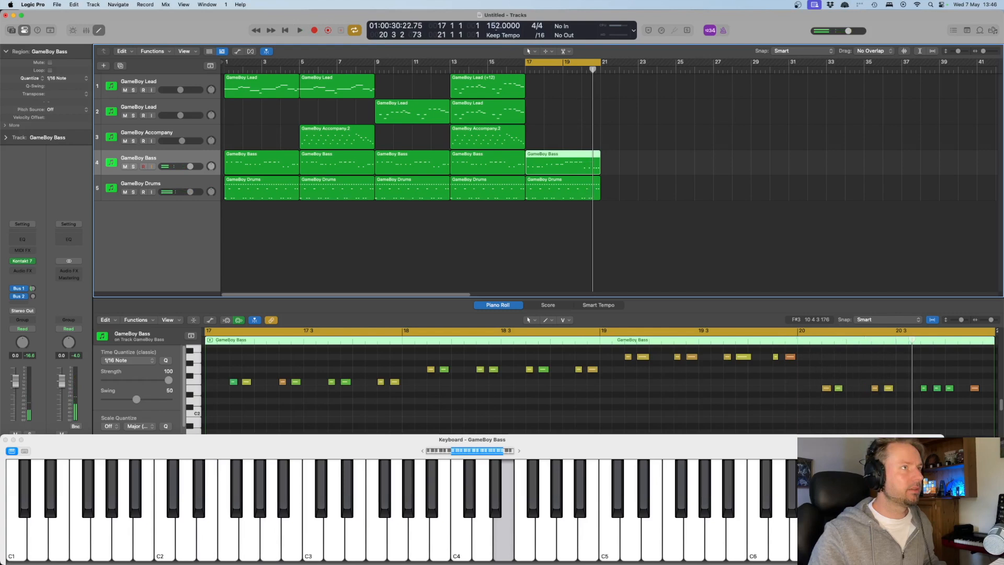
pyautogui.press('space')
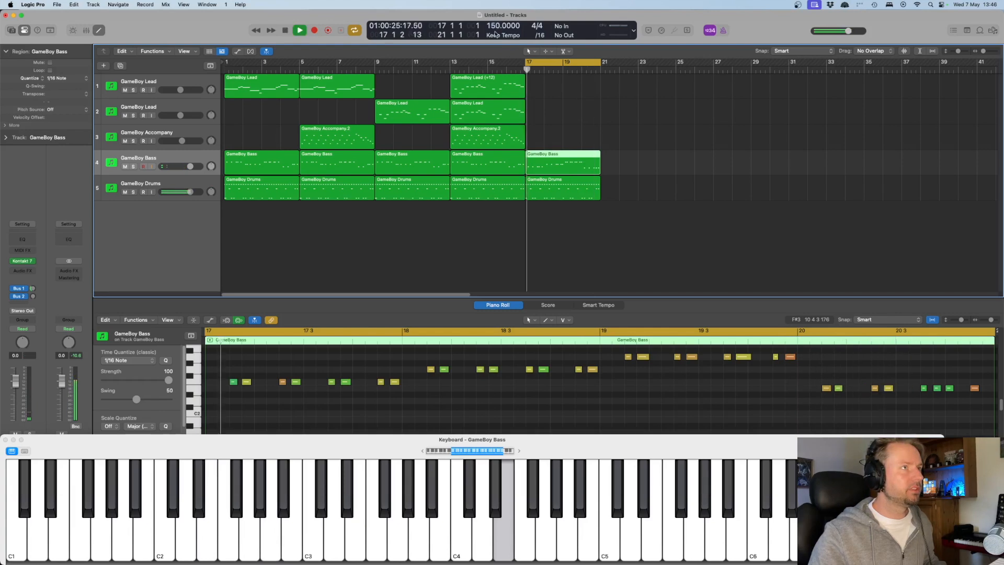
# Stop playback and create a new track with the same settings as GameBoy Accompany directly below it.
pyautogui.click(173, 133)
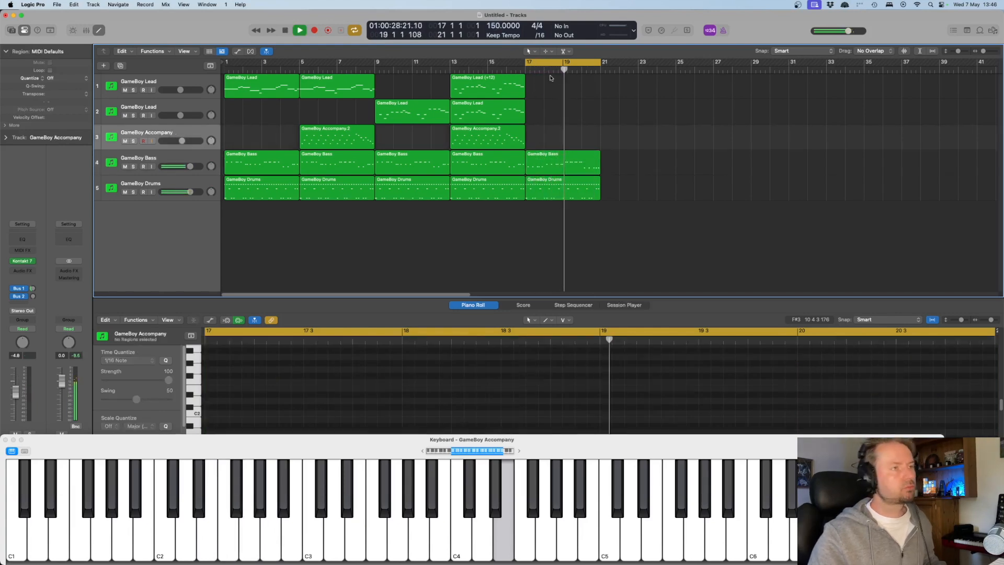
pyautogui.press('space')
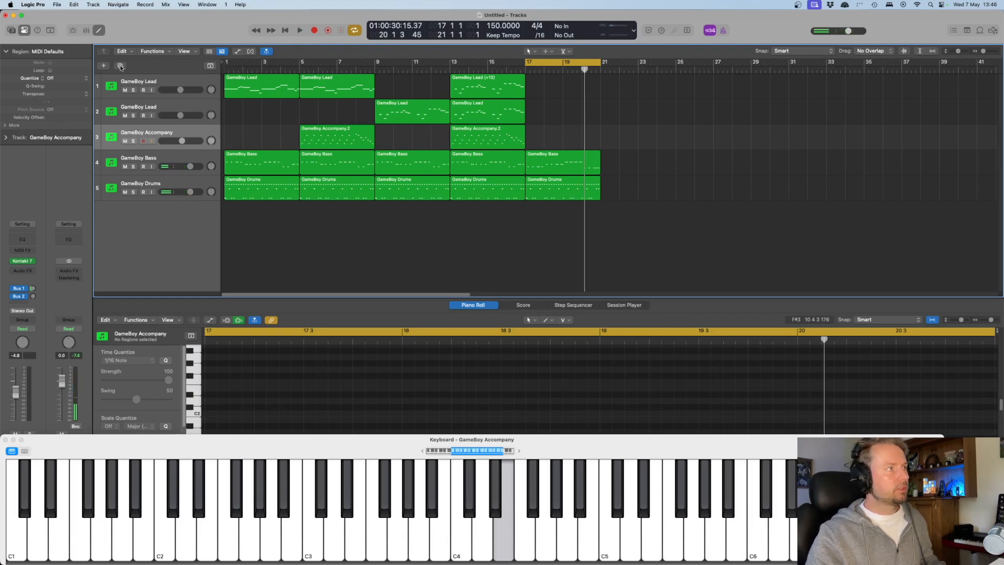
pyautogui.press('super+d')
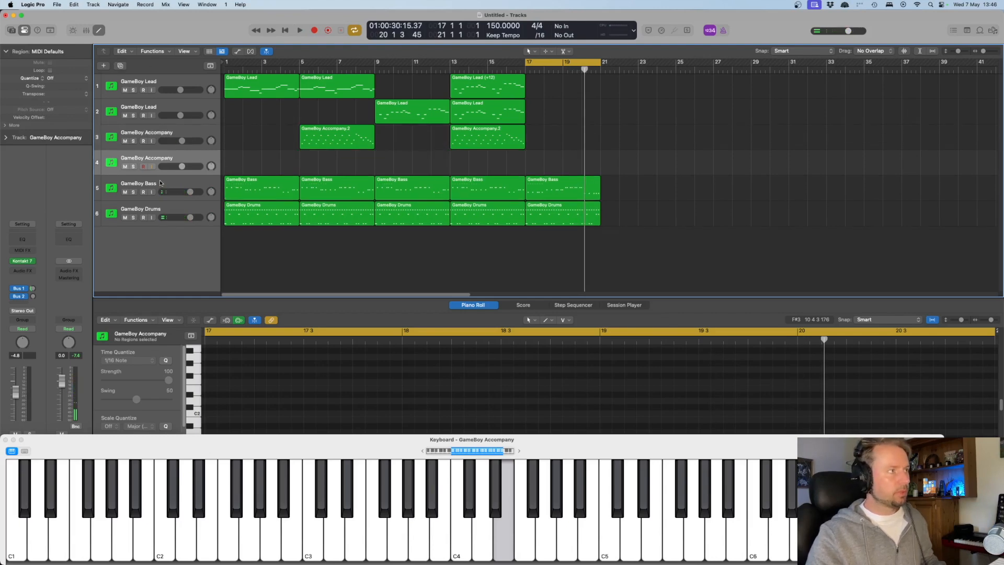
# Audition waveforms in the duplicated accompany track's Super Audio Boy and choose Pulse 50% for Layer A.
pyautogui.click(23, 261)
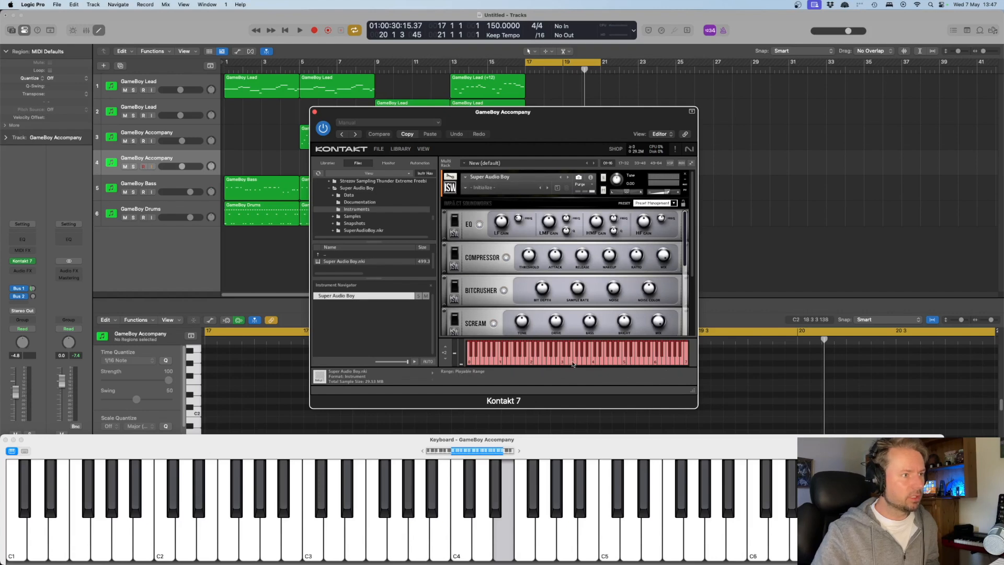
pyautogui.scroll(-2, 589, 318)
pyautogui.scroll(-3, 588, 318)
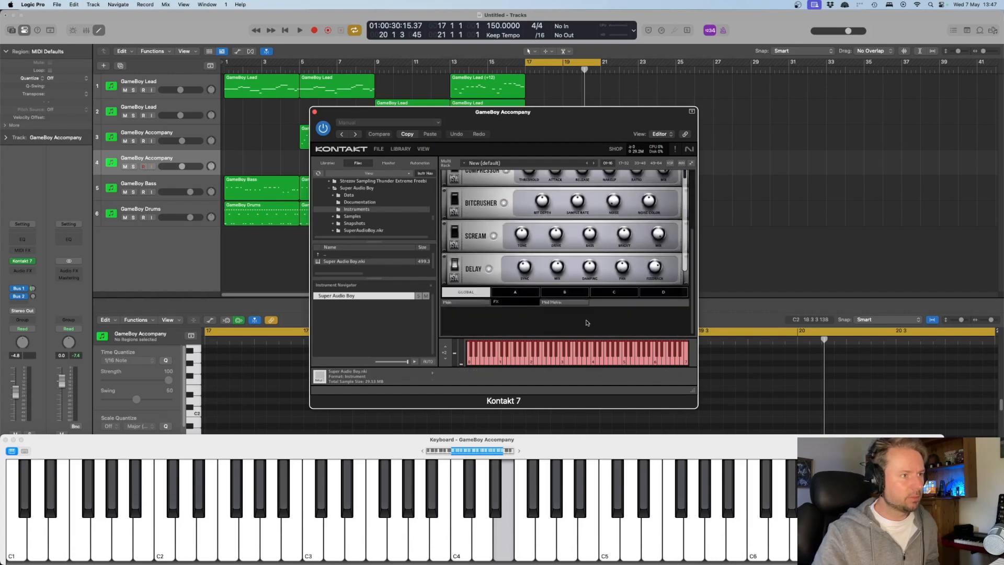
pyautogui.click(466, 303)
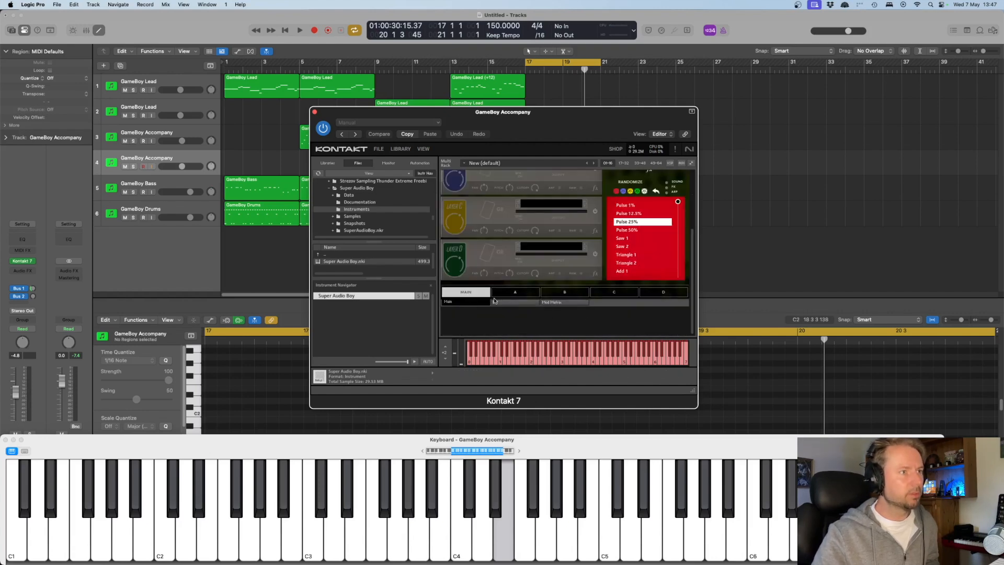
pyautogui.click(627, 272)
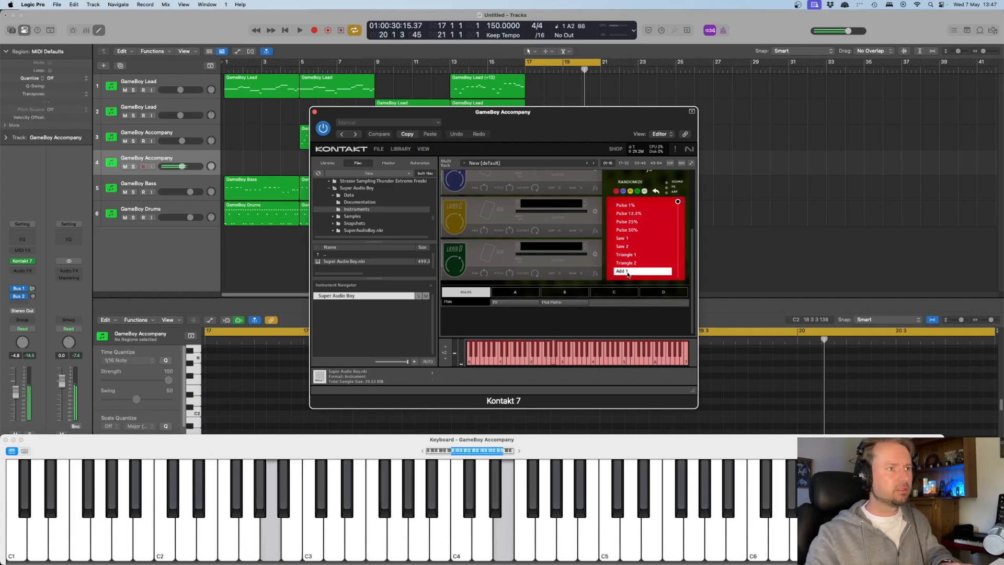
pyautogui.scroll(2, 635, 269)
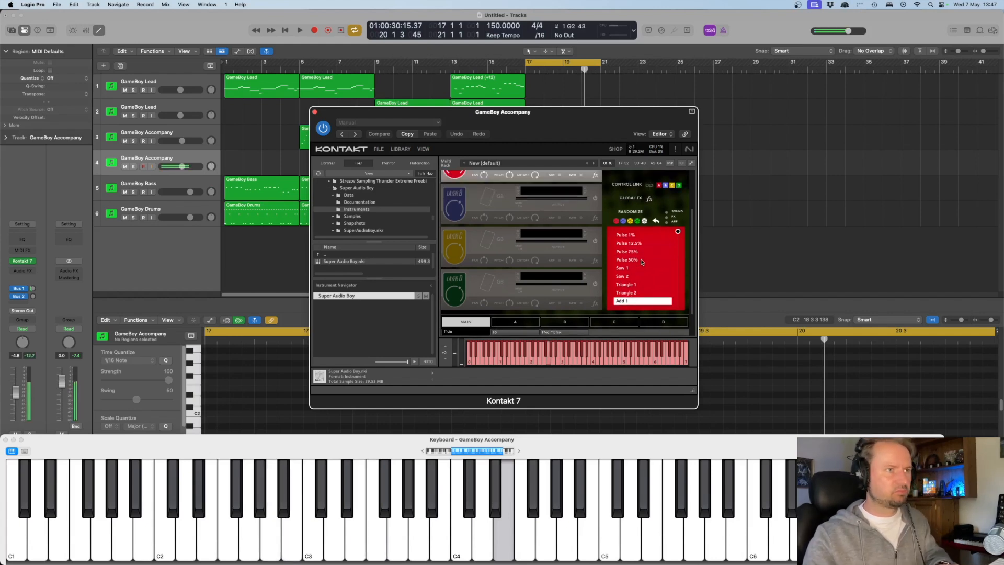
pyautogui.click(637, 260)
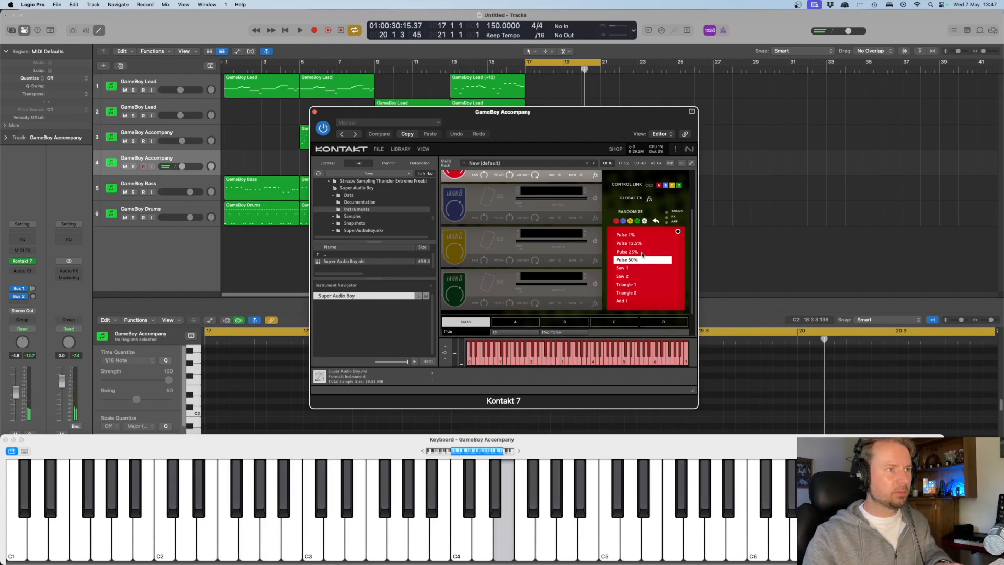
pyautogui.click(643, 252)
pyautogui.click(637, 260)
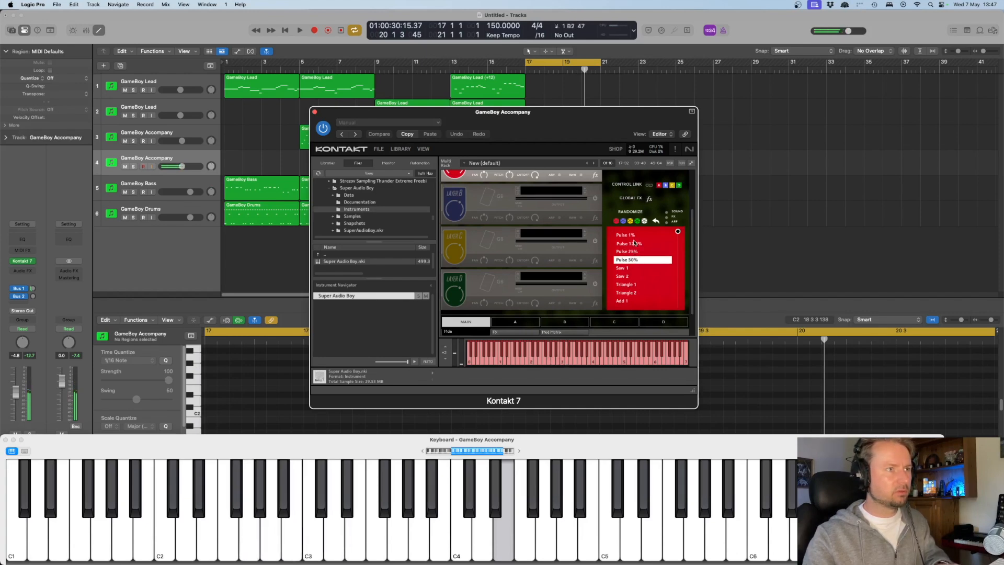
pyautogui.click(635, 244)
pyautogui.click(633, 236)
pyautogui.click(632, 262)
# Open Layer A's arpeggiator settings in Super Audio Boy and set the note order to Ascending.
pyautogui.scroll(3, 576, 212)
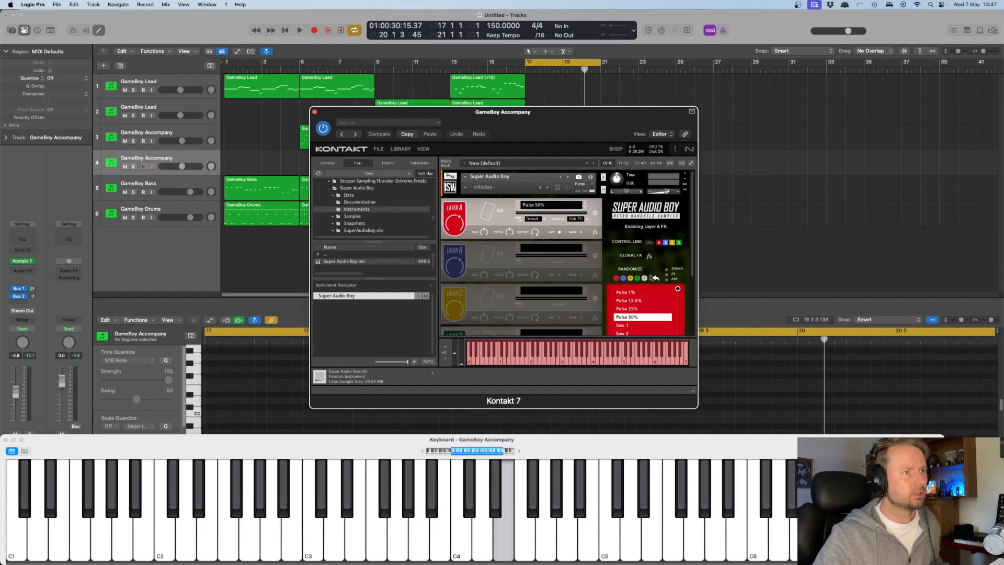
pyautogui.scroll(-5, 649, 280)
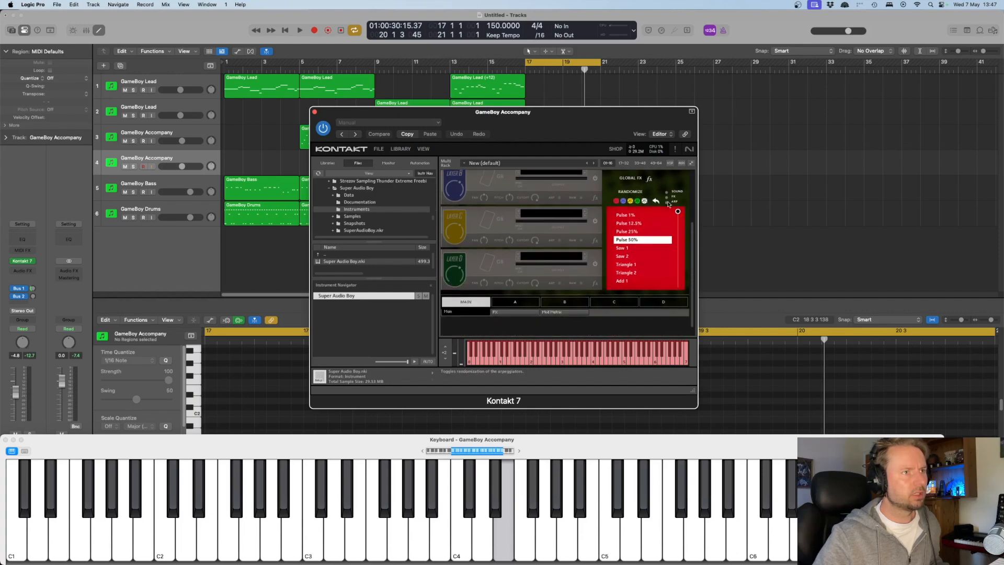
pyautogui.scroll(5, 667, 204)
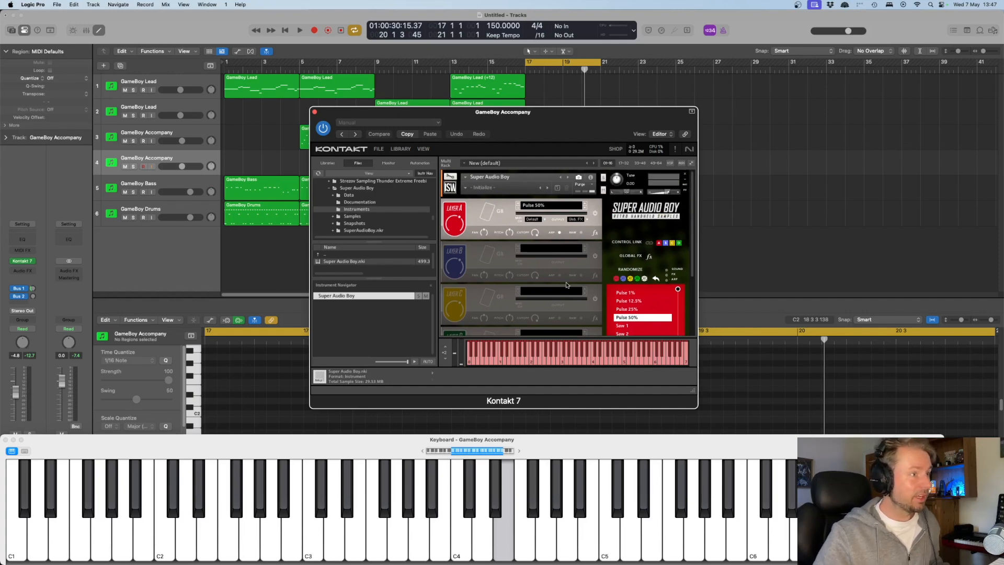
pyautogui.scroll(-5, 566, 285)
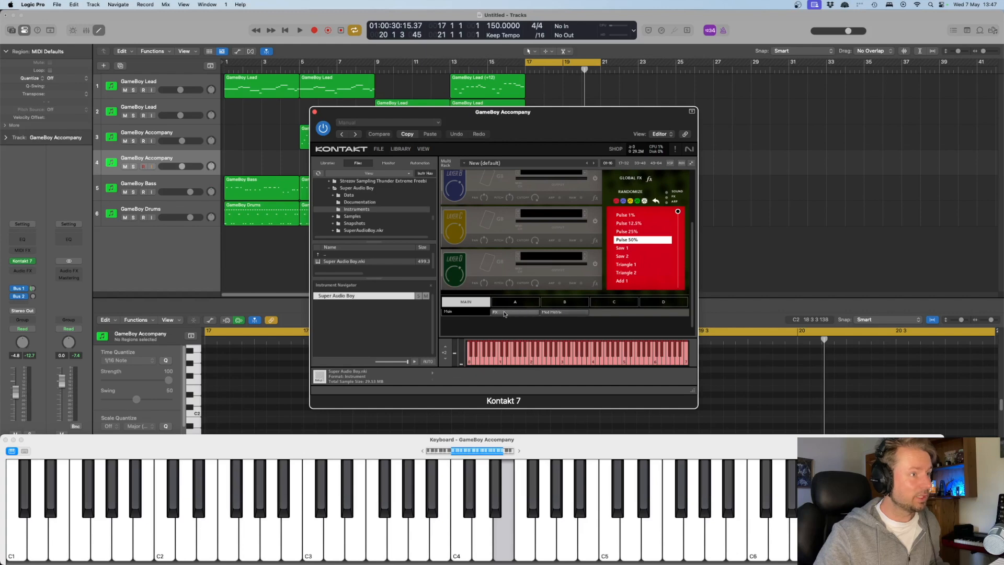
pyautogui.click(534, 303)
pyautogui.scroll(3, 537, 290)
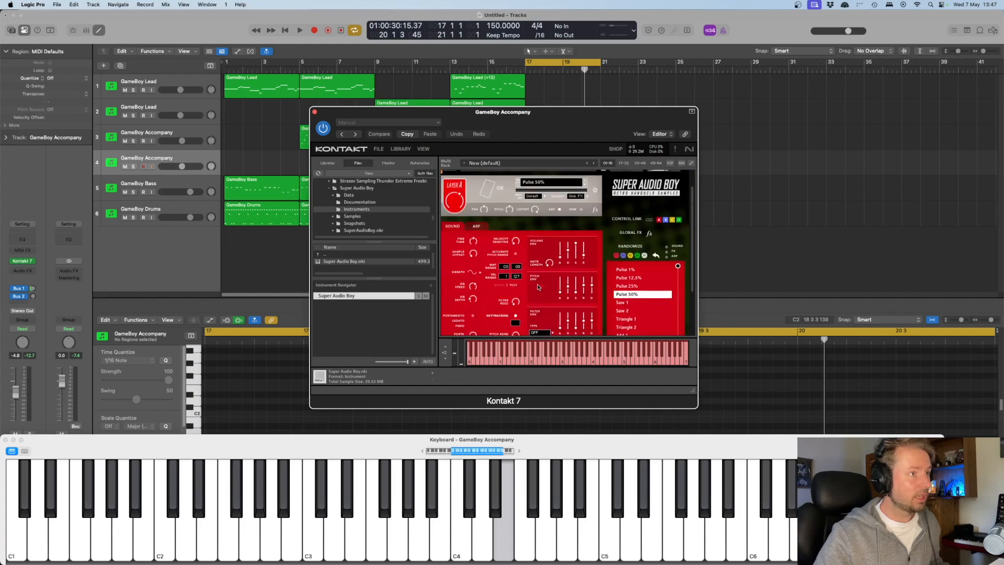
pyautogui.click(477, 227)
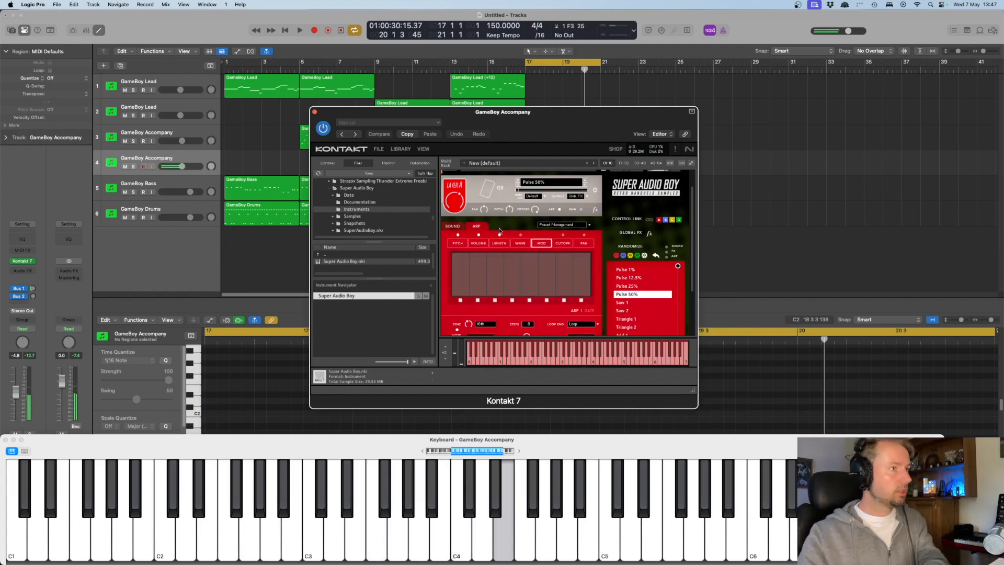
pyautogui.scroll(-2, 544, 272)
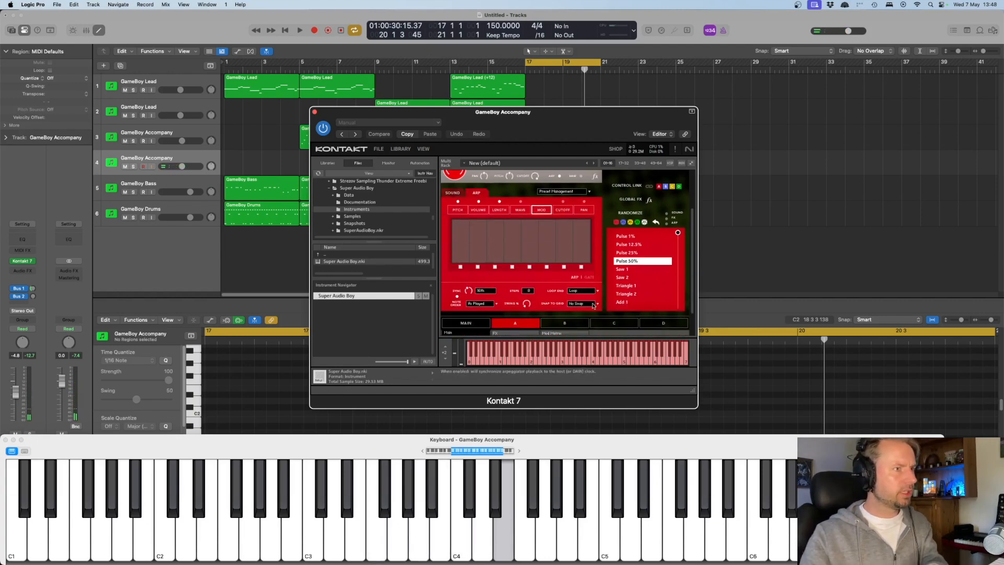
pyautogui.click(483, 307)
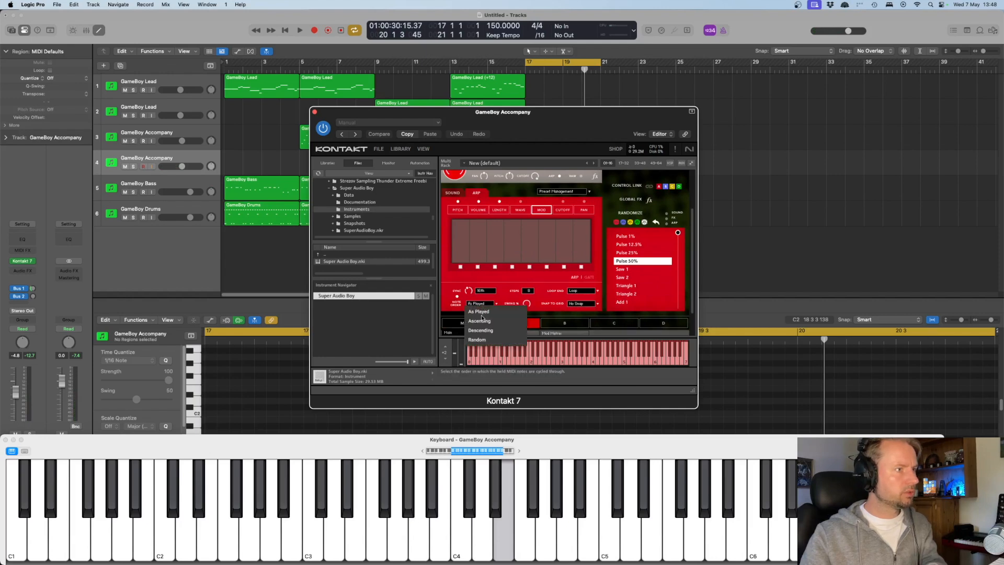
pyautogui.click(482, 322)
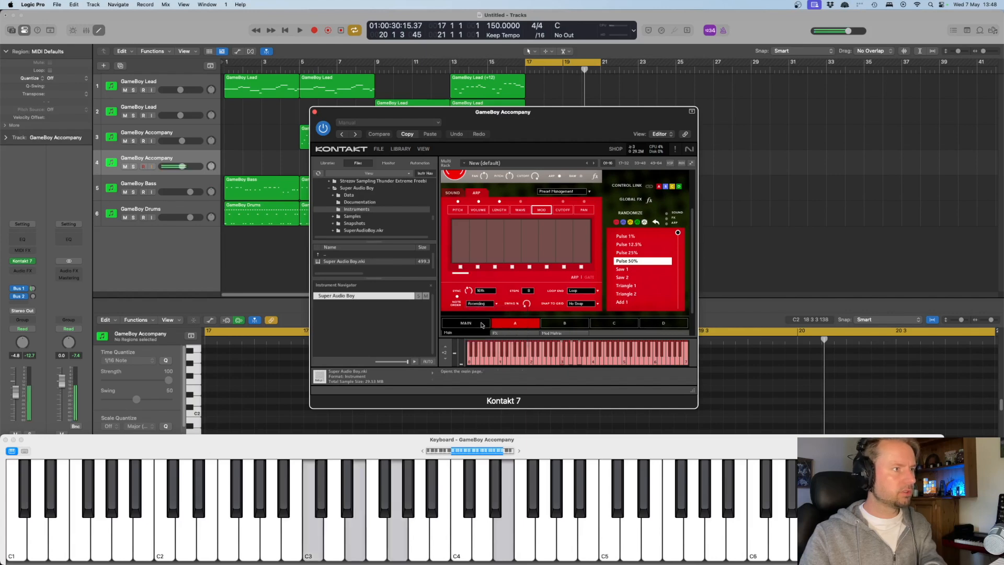
# Draw a gently rising ramp across the eight Mod steps of Layer A's arpeggiator while playing a chord.
pyautogui.scroll(1, 471, 293)
pyautogui.moveTo(459, 266); pyautogui.dragTo(586, 234)
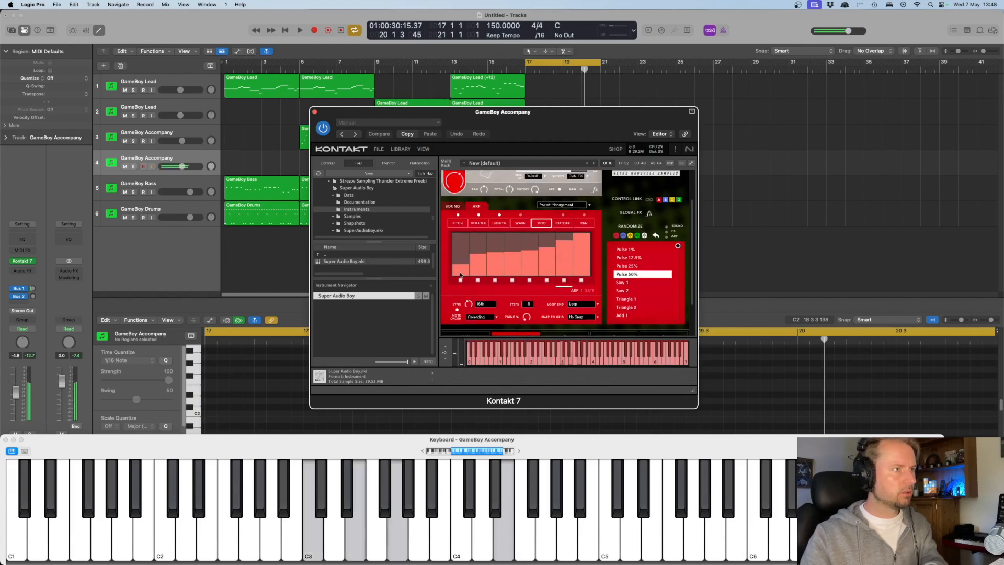
pyautogui.moveTo(460, 272); pyautogui.dragTo(585, 249)
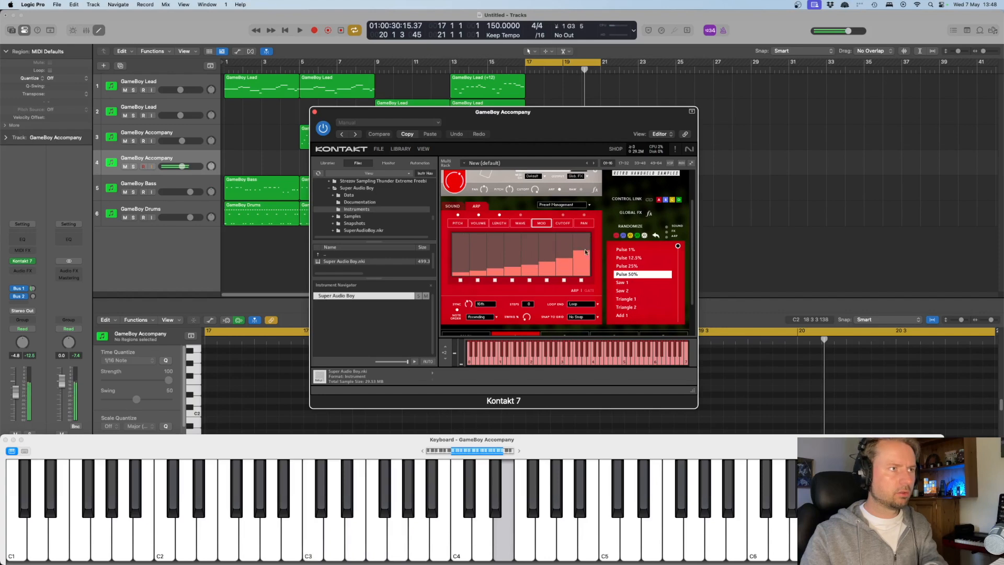
# Try different shapes for the arpeggiator's eight Volume steps, ending with an arch that peaks near the middle.
pyautogui.click(478, 223)
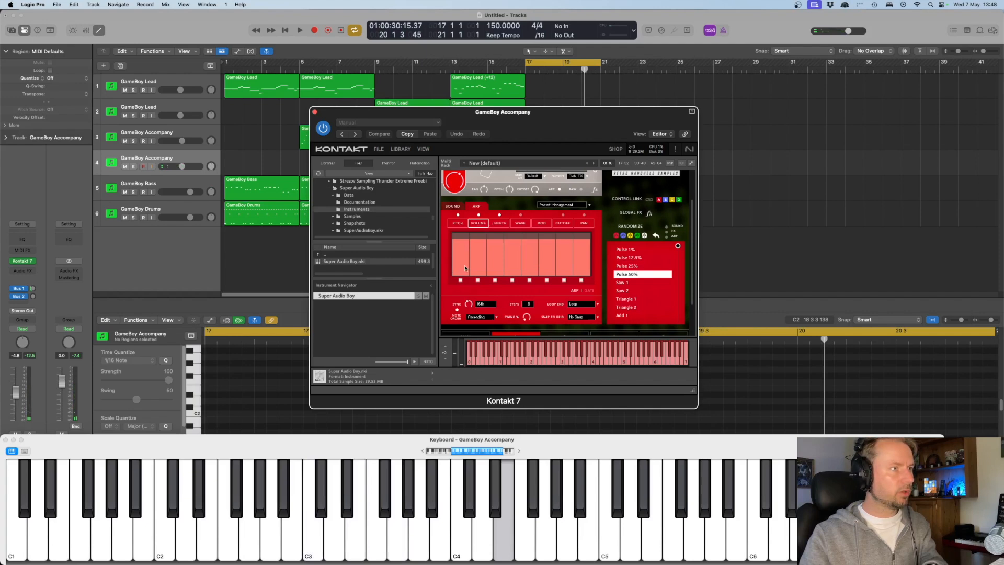
pyautogui.moveTo(454, 269); pyautogui.dragTo(585, 233)
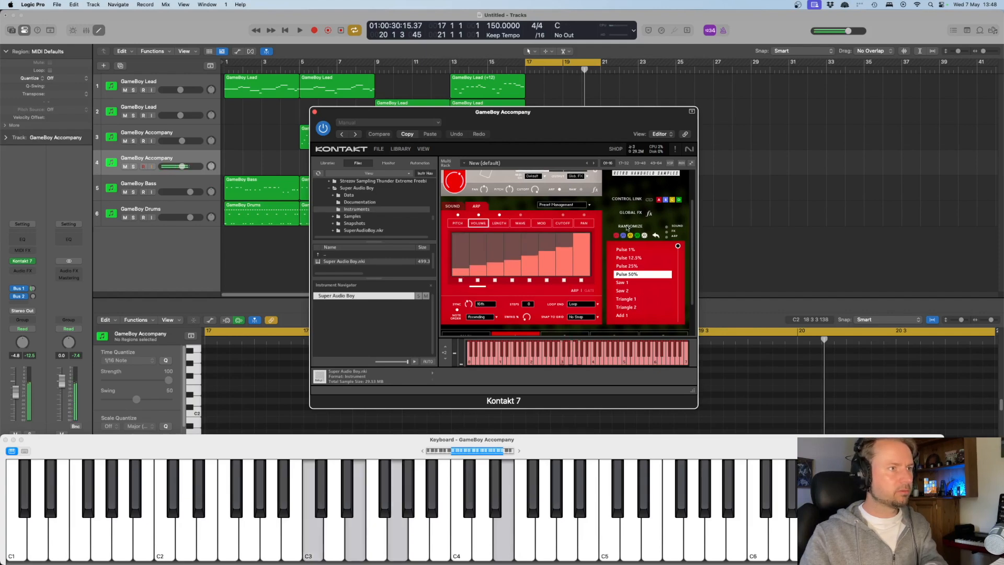
pyautogui.moveTo(454, 260); pyautogui.dragTo(590, 246)
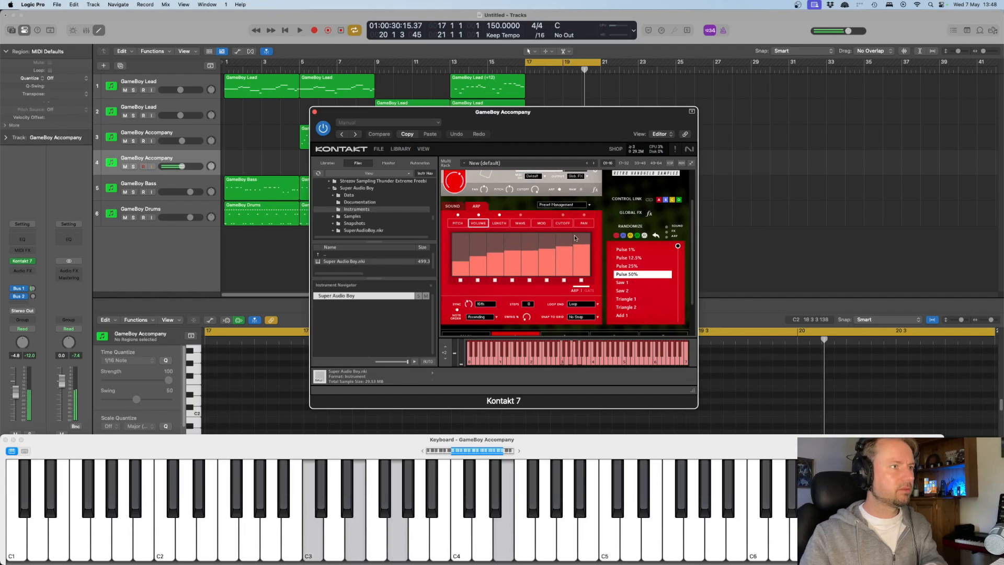
pyautogui.moveTo(463, 259)
pyautogui.mouseDown()
pyautogui.moveTo(521, 239)
pyautogui.moveTo(570, 253)
pyautogui.mouseUp()
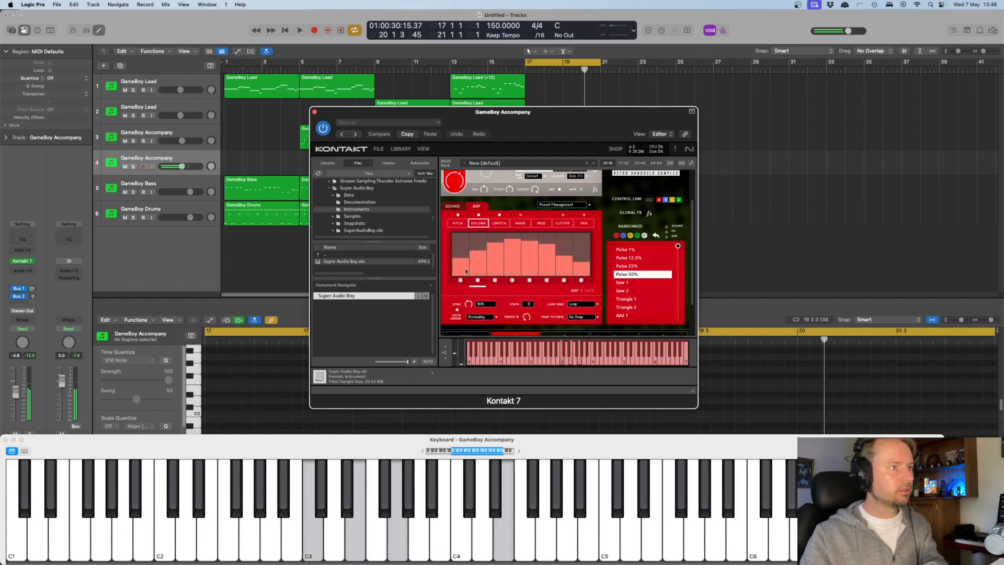
# Lower the opening steps of Layer A's arpeggiator Volume pattern into a gentler rise, then rehearse chords over the loop from bar 17.
pyautogui.moveTo(469, 264); pyautogui.dragTo(526, 253)
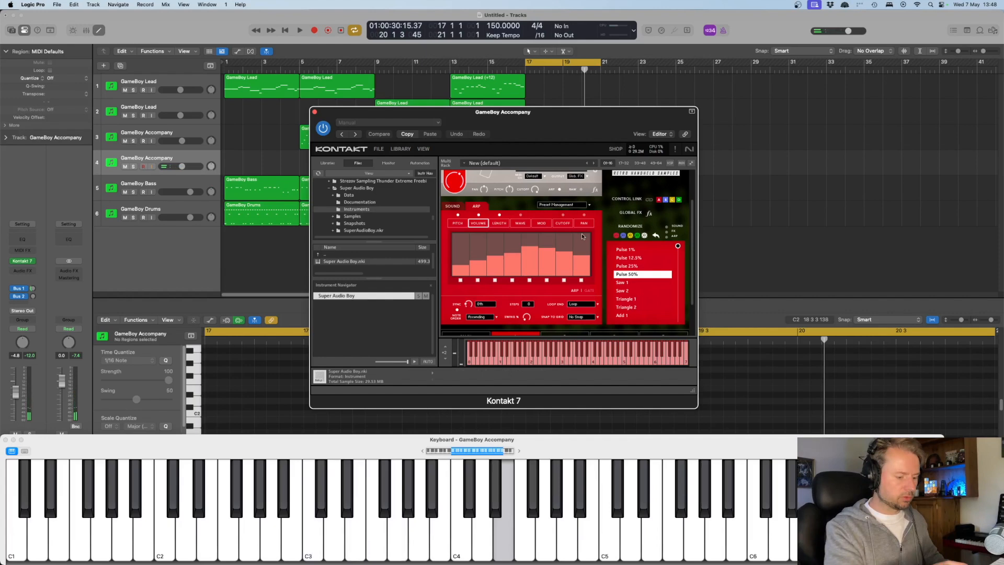
pyautogui.press('space')
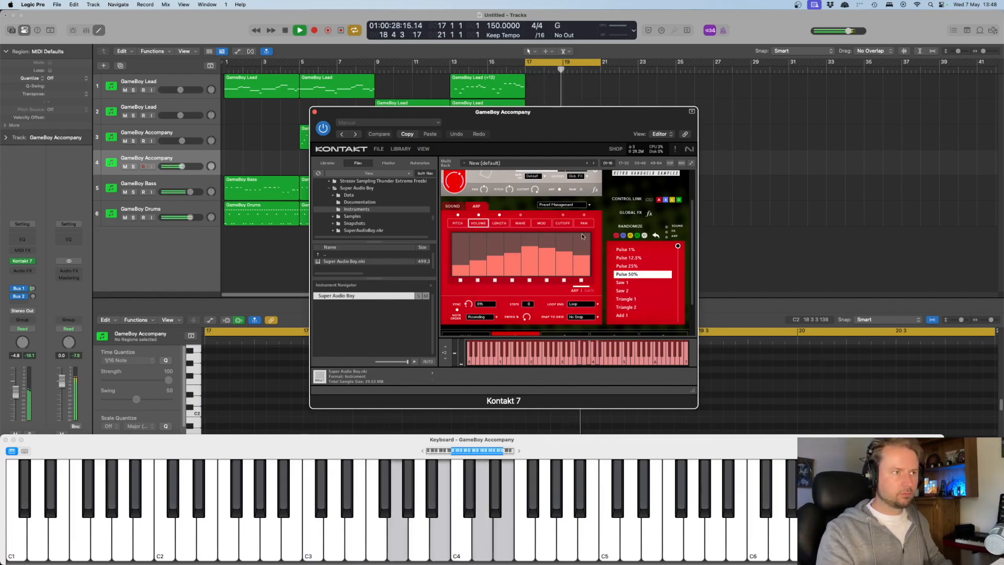
# Capture the chords just played as a recording on the second accompany track and switch its take folder to GameBoy Accompany.1.
pyautogui.click(315, 112)
pyautogui.click(341, 29)
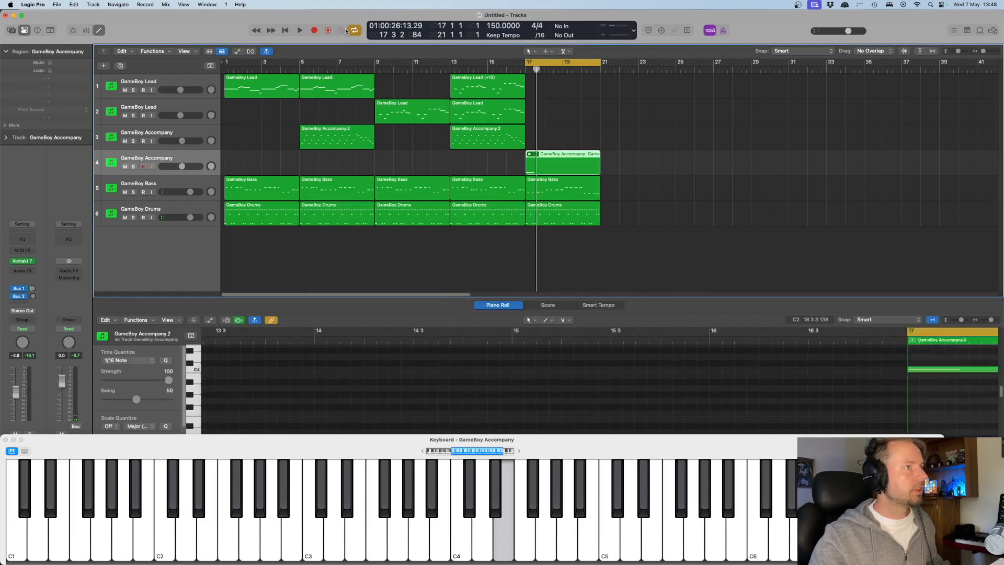
pyautogui.click(530, 154)
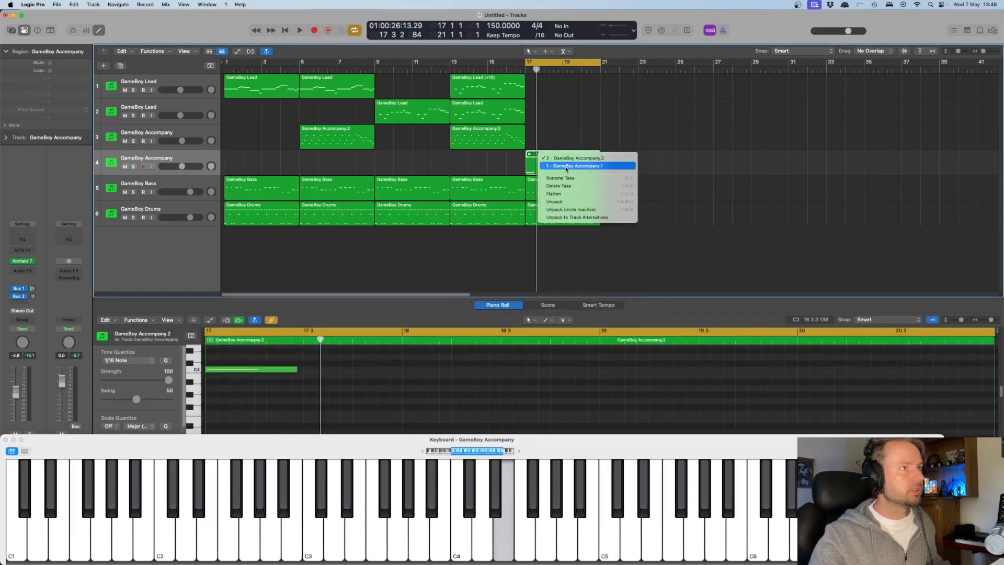
pyautogui.click(551, 166)
# Quantize the take folder at bar 17 and flatten it into a single accompaniment region.
pyautogui.press('q')
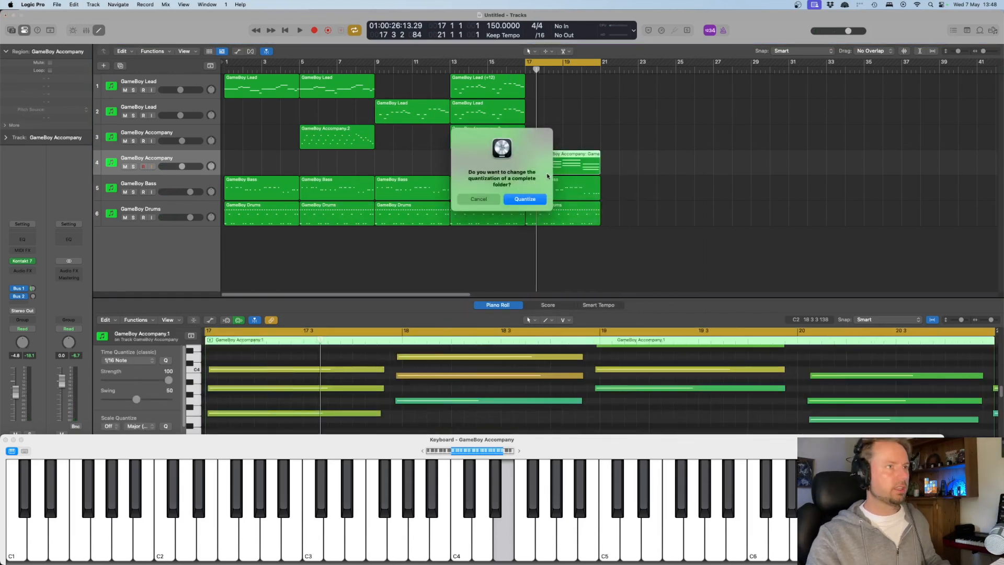
pyautogui.click(534, 200)
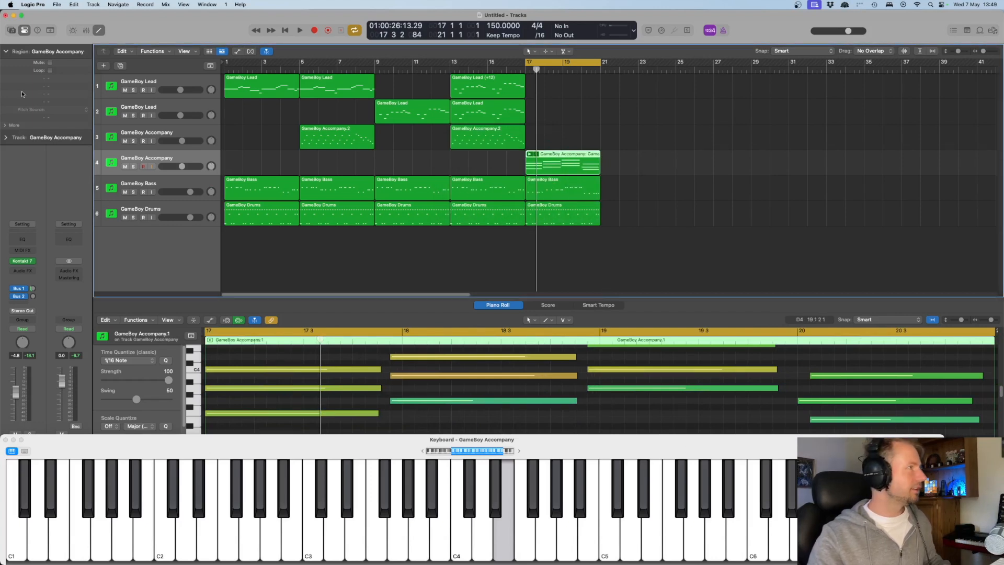
pyautogui.click(534, 156)
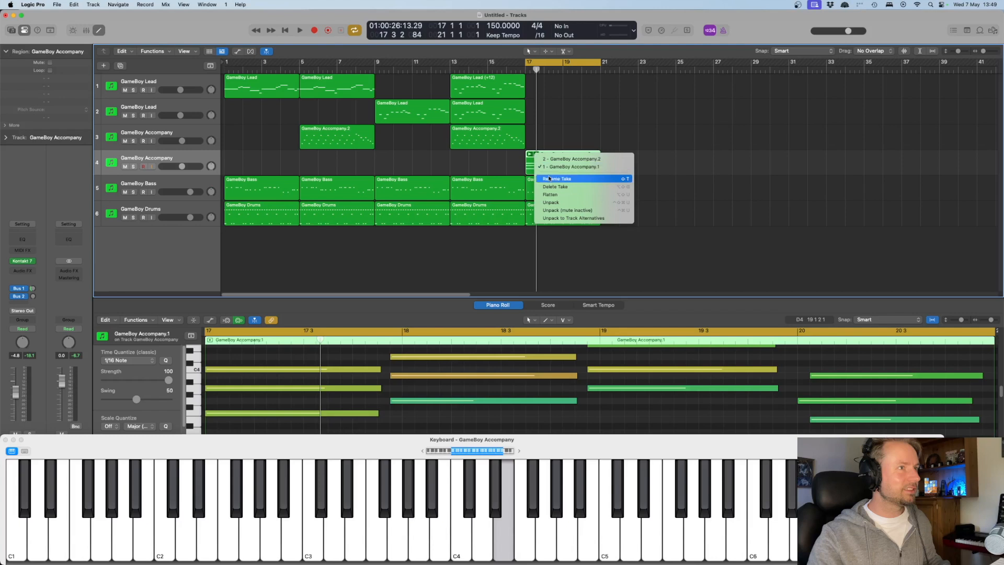
pyautogui.click(566, 196)
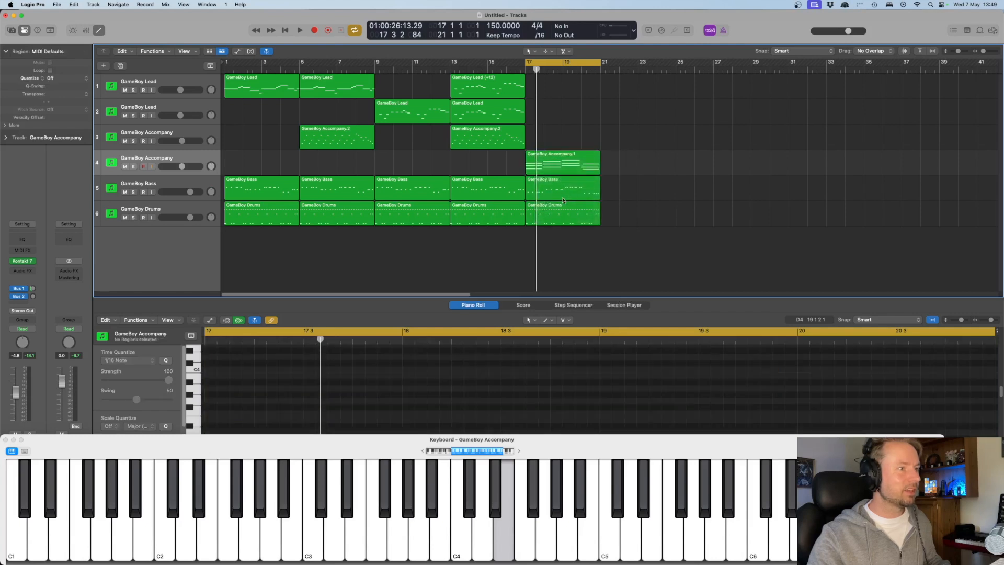
# Change the flattened accompaniment region's quantize value to 1/8 Note and listen to the chords over the loop.
pyautogui.click(548, 168)
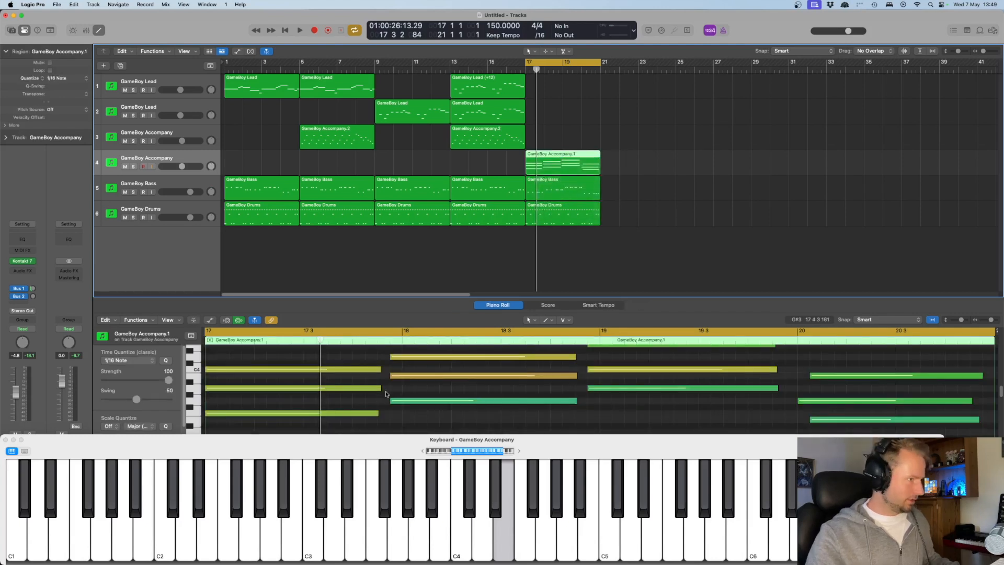
pyautogui.click(65, 77)
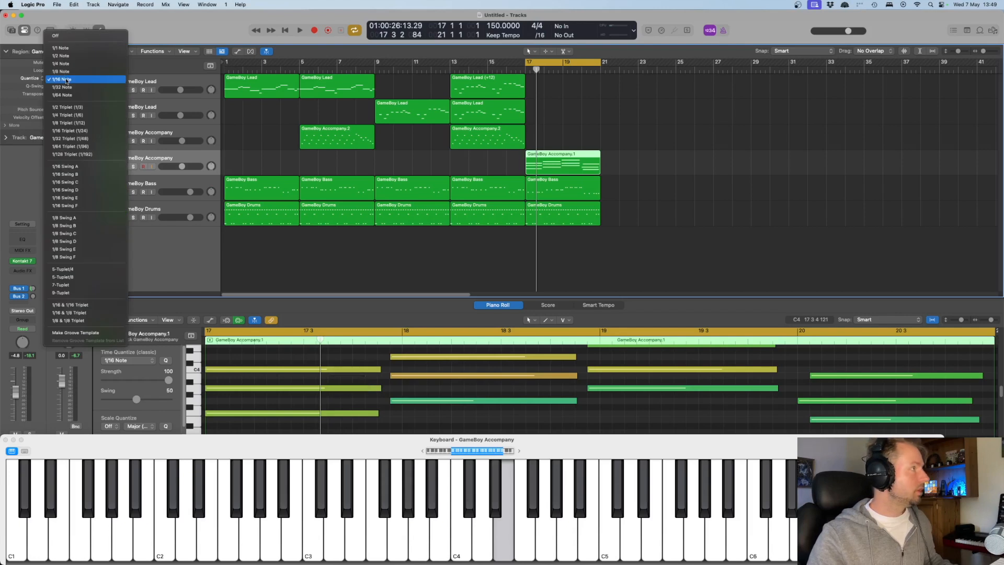
pyautogui.click(67, 70)
pyautogui.press('space')
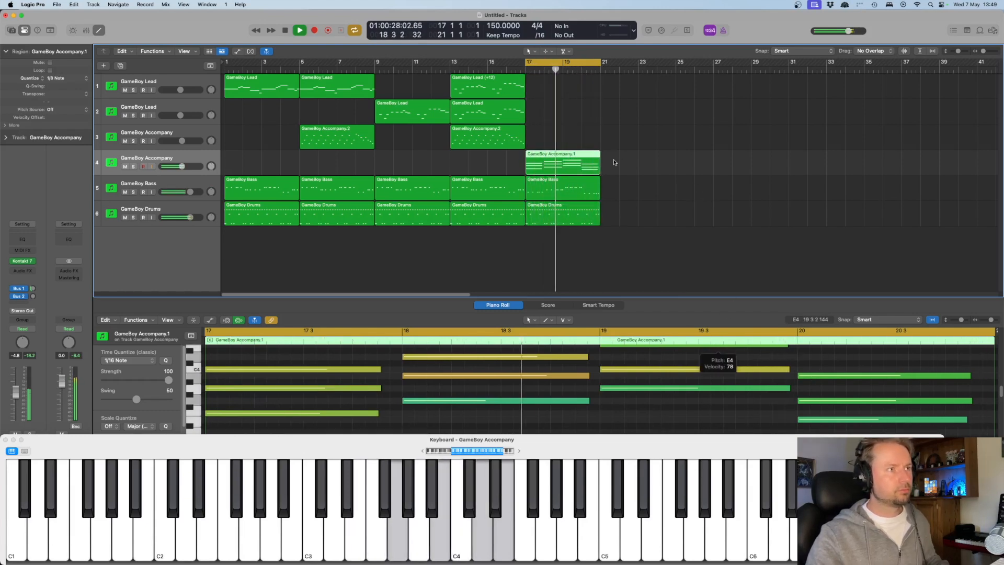
pyautogui.press('space')
# Repeat the accompaniment, bass and drum regions at bar 17 once so the copies start at bar 21.
pyautogui.moveTo(619, 160); pyautogui.dragTo(553, 225)
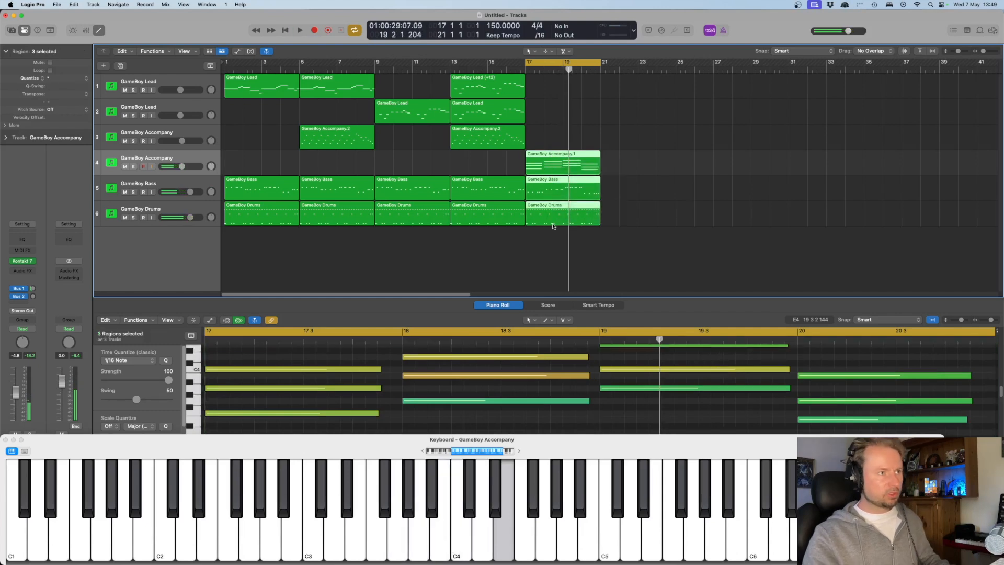
pyautogui.press('super+r')
pyautogui.click(712, 177)
# Delete the bar 24 chord from the copied accompaniment region and extend the bar 23 chord through bar 24, then check by playing.
pyautogui.click(669, 167)
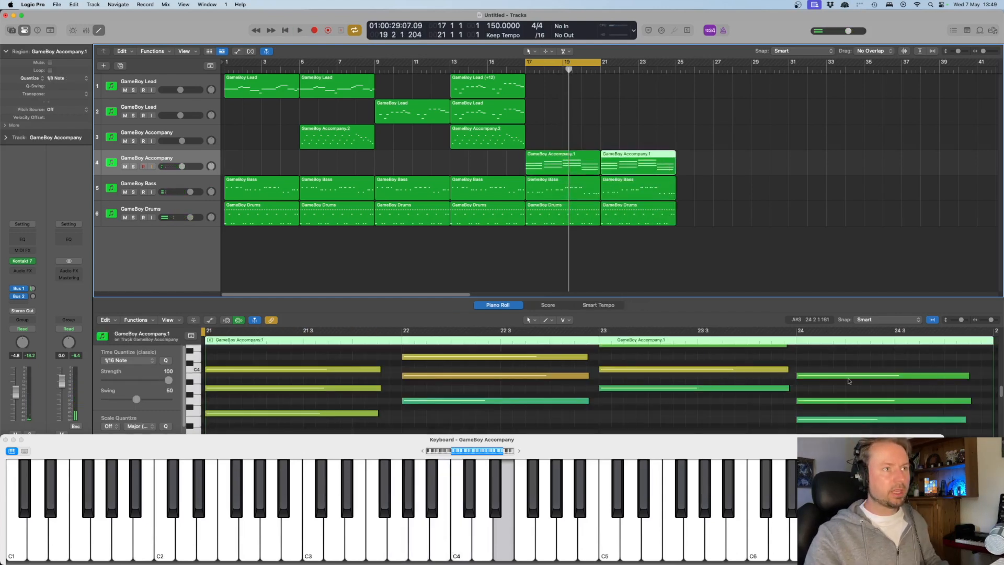
pyautogui.moveTo(843, 431); pyautogui.dragTo(966, 423)
pyautogui.press('Delete')
pyautogui.scroll(3, 831, 379)
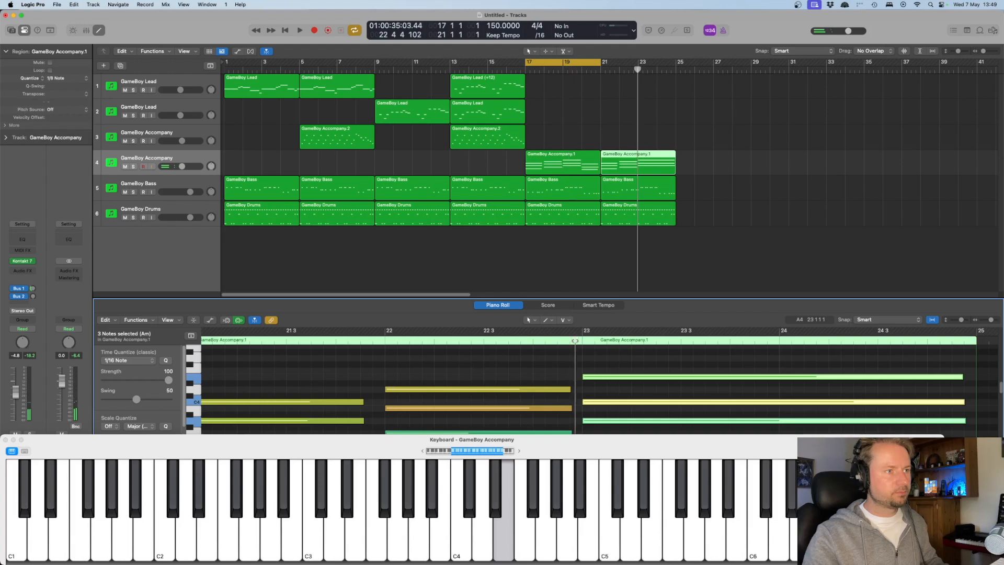
pyautogui.press('space')
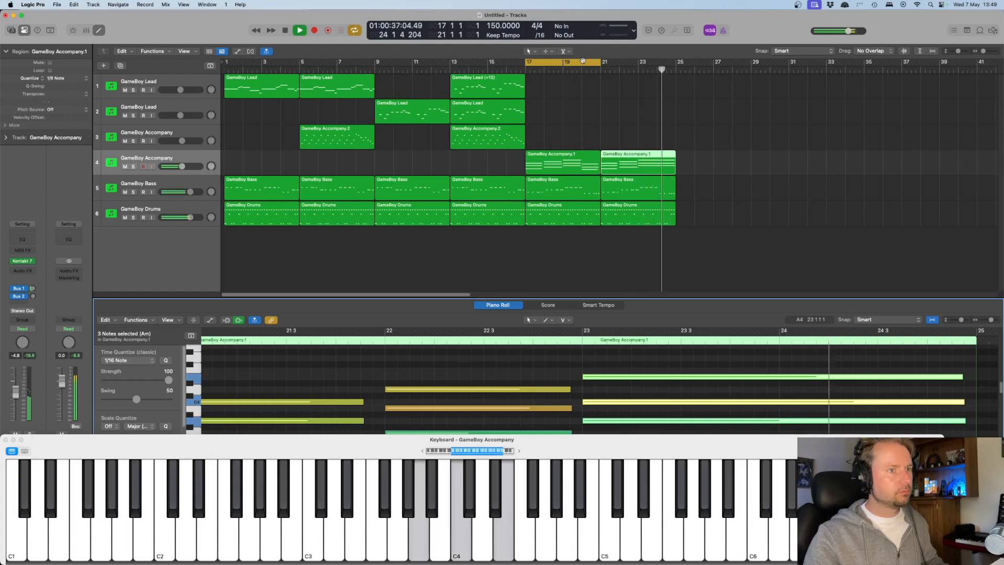
pyautogui.press('space')
# Raise the eight bar 24 notes of the copied bass region to A2.
pyautogui.click(637, 190)
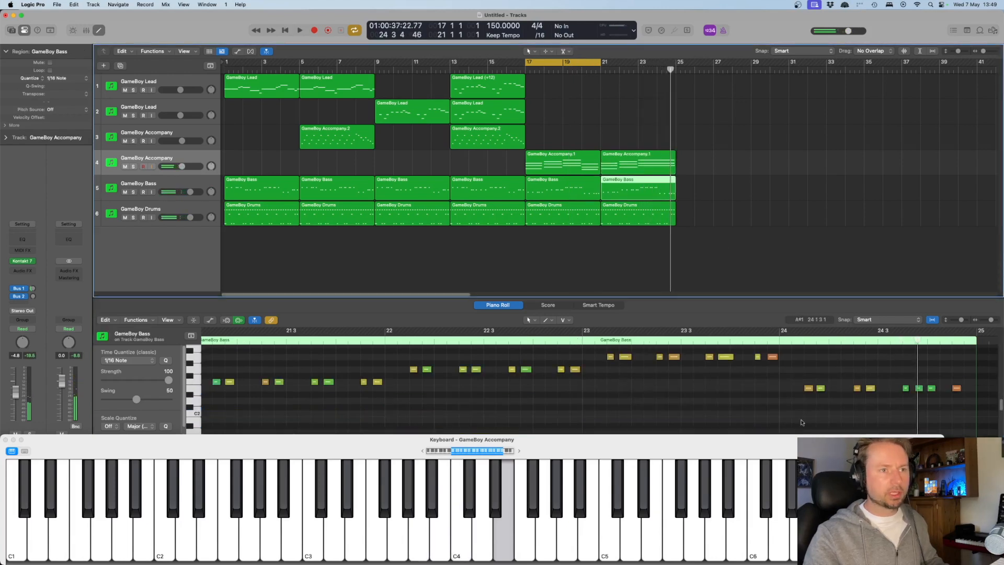
pyautogui.moveTo(796, 380); pyautogui.dragTo(986, 416)
pyautogui.scroll(2, 813, 415)
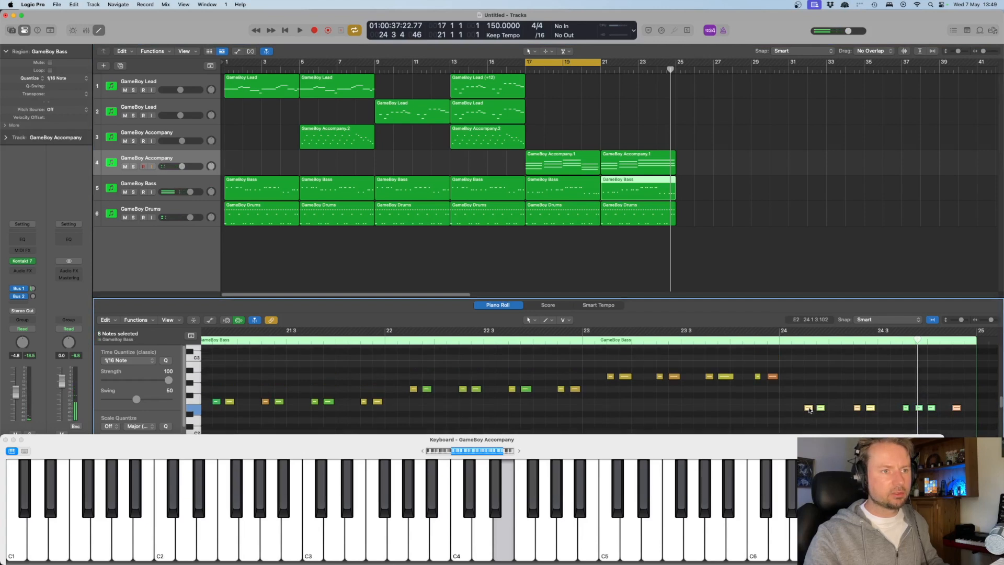
pyautogui.moveTo(810, 410); pyautogui.dragTo(812, 378)
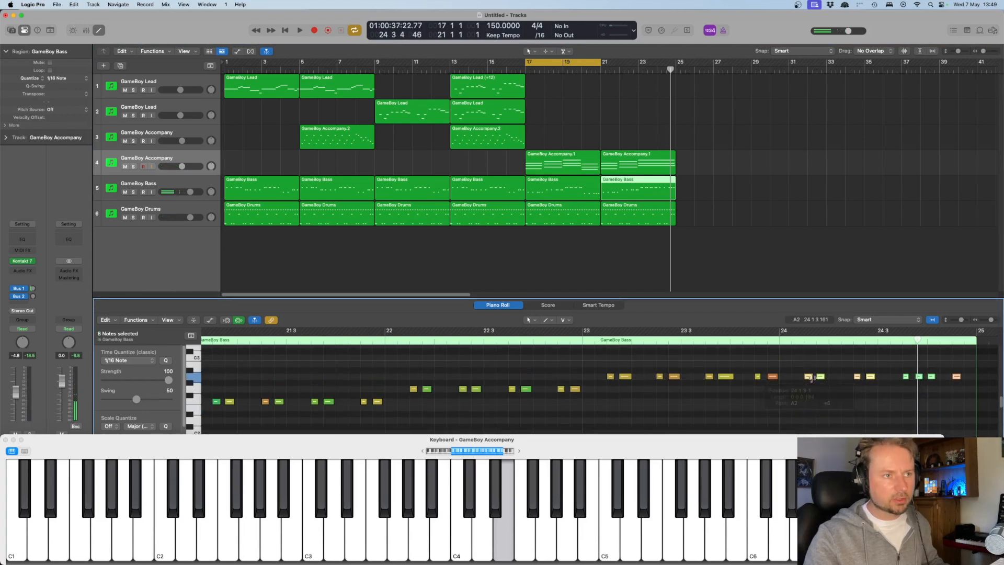
# Turn off cycling and play the arrangement from the end of bar 16 into the new section.
pyautogui.click(548, 62)
pyautogui.click(521, 69)
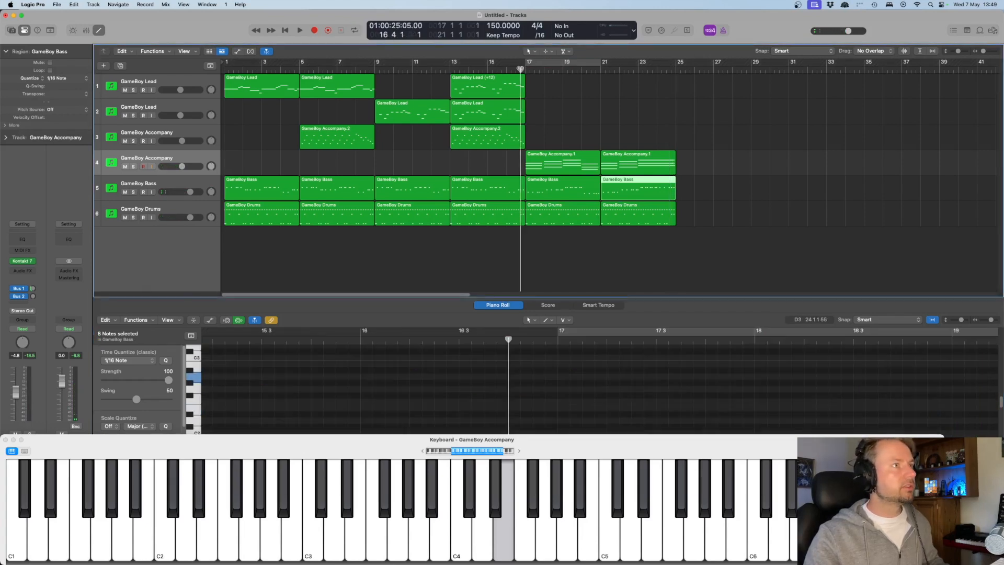
pyautogui.press('space')
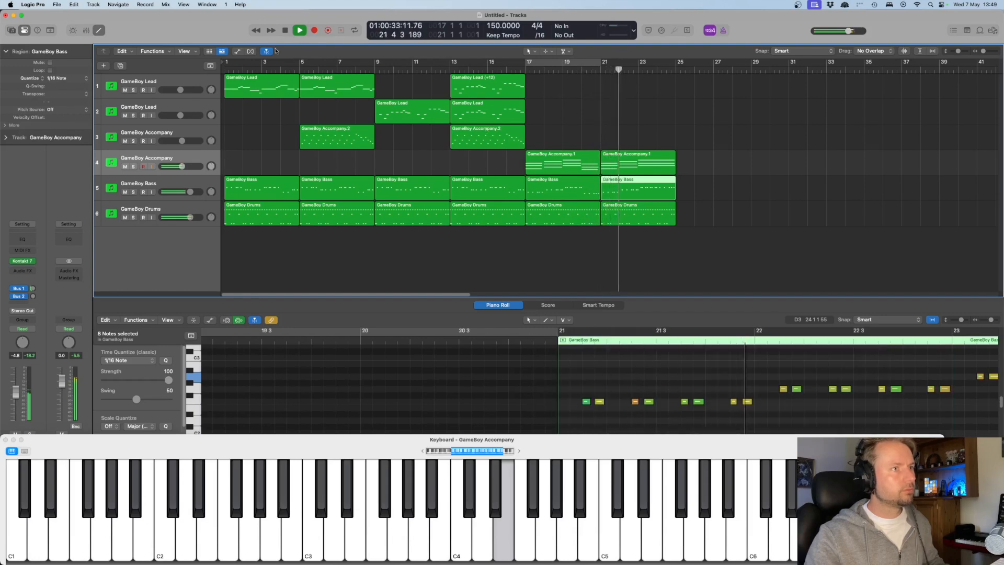
# Briefly play the arrangement from bar 1, then set the cycle range from bar 17 to bar 25.
pyautogui.moveTo(225, 62); pyautogui.dragTo(681, 86)
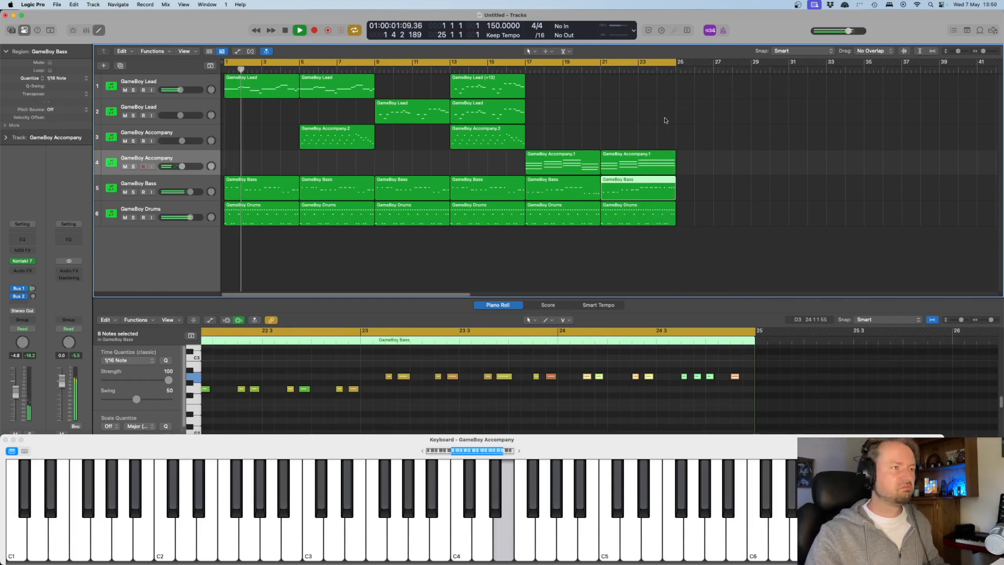
pyautogui.click(539, 64)
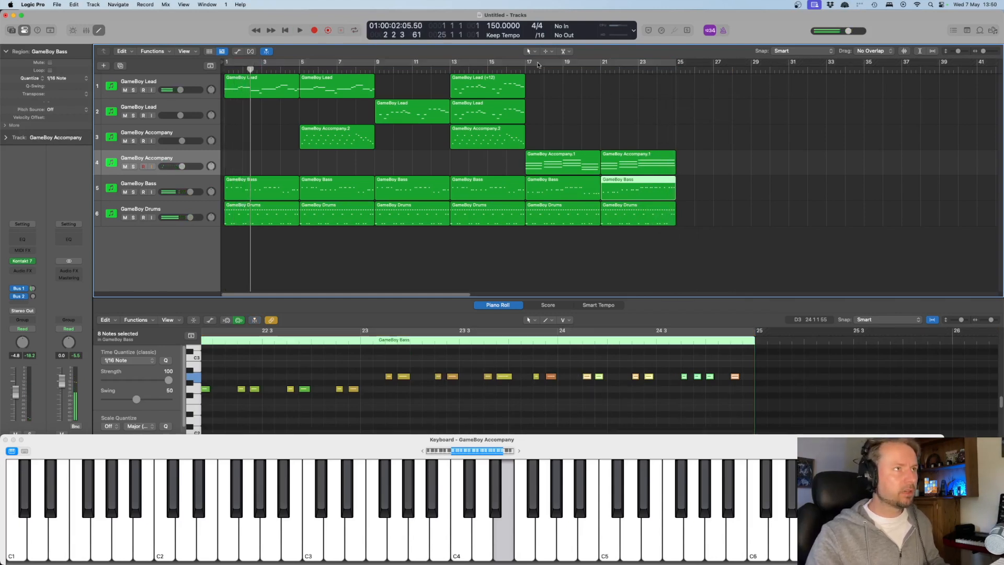
pyautogui.moveTo(529, 64); pyautogui.dragTo(676, 66)
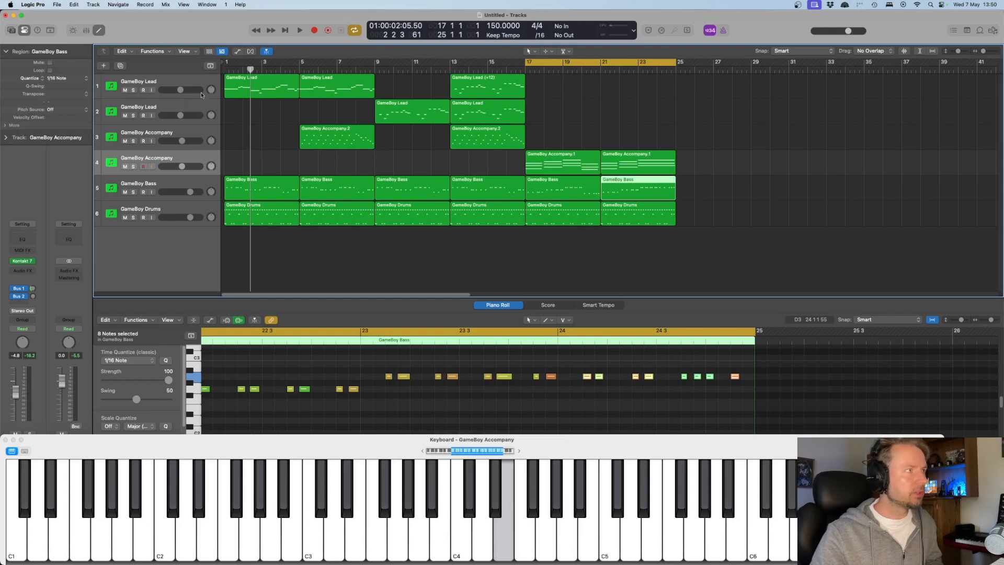
# Duplicate the second GameBoy Lead track and set its Super Audio Boy Layer A waveform to Add 2.
pyautogui.click(172, 101)
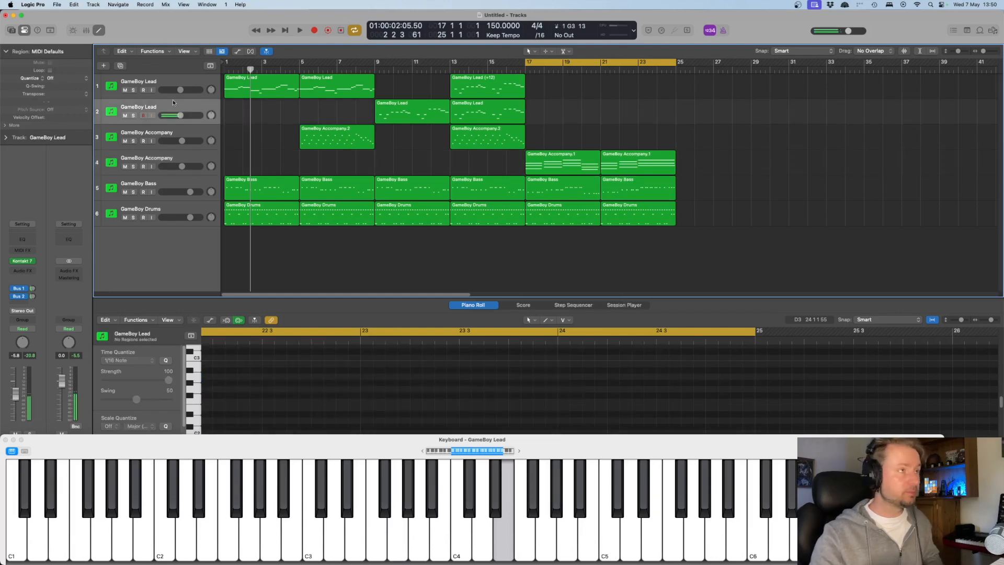
pyautogui.click(121, 66)
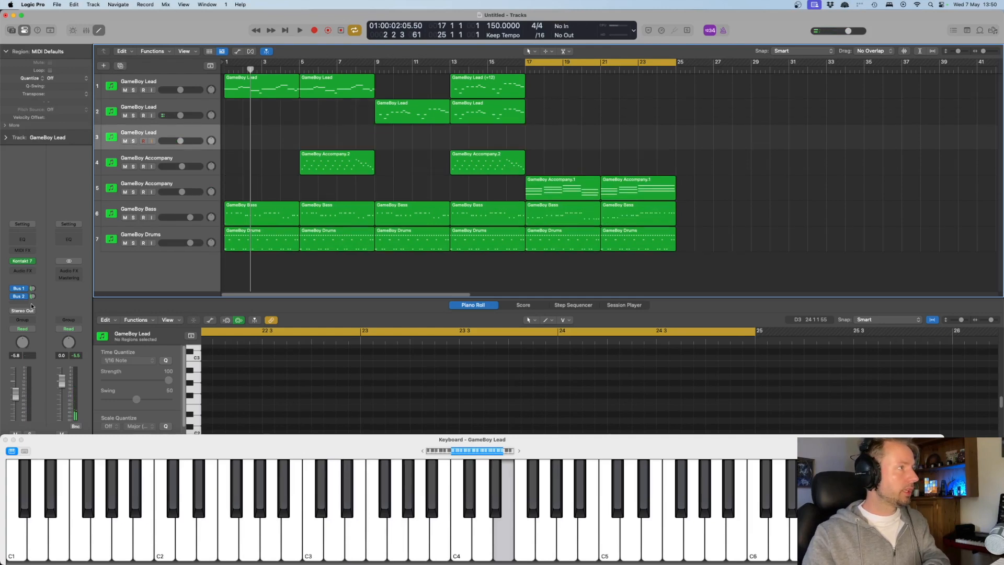
pyautogui.click(22, 262)
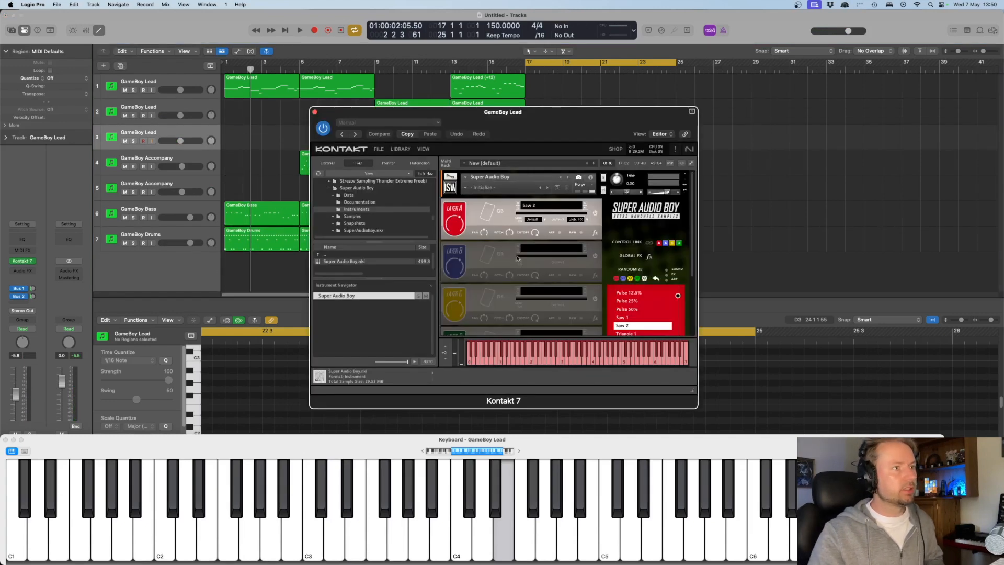
pyautogui.scroll(-2, 634, 303)
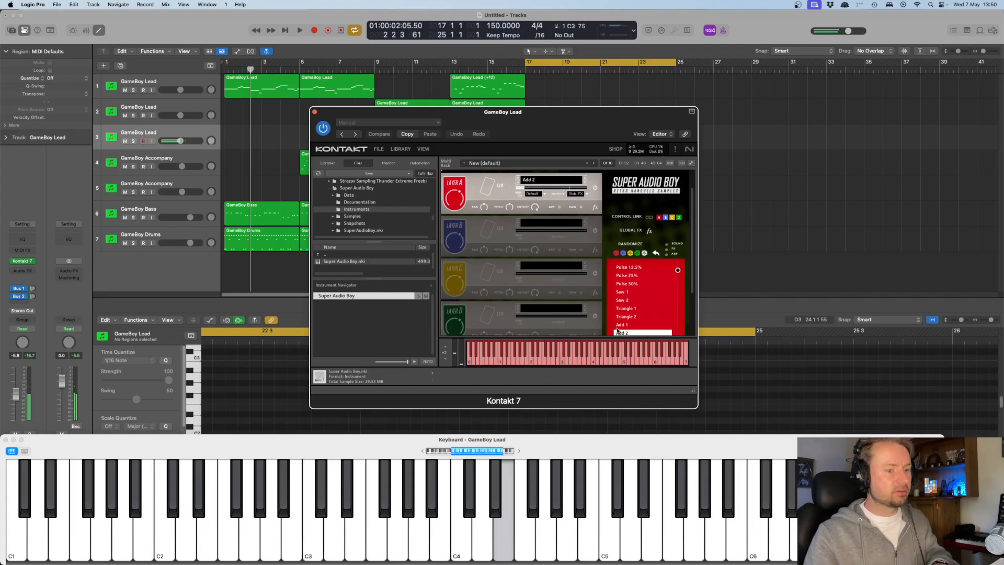
# Play a lead melody over bars 17 to 20, capture it on the new lead track and quantize it to 1/16 notes.
pyautogui.press('space')
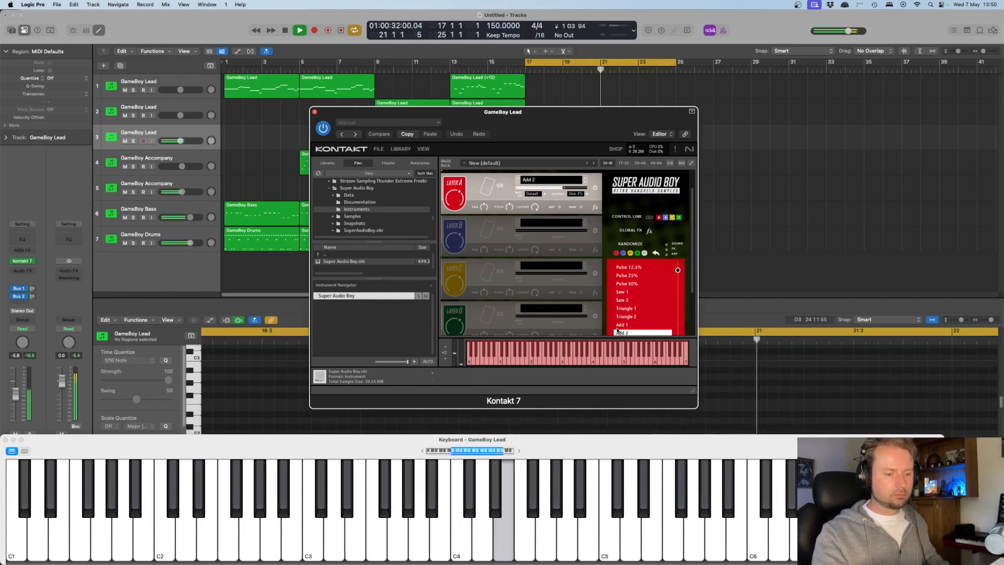
pyautogui.press('space')
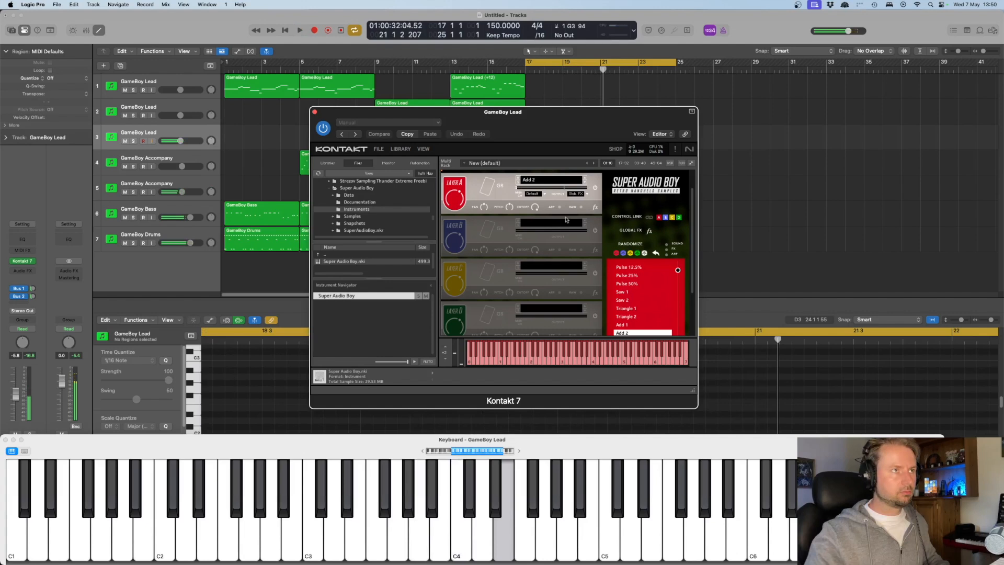
pyautogui.click(315, 113)
pyautogui.click(340, 31)
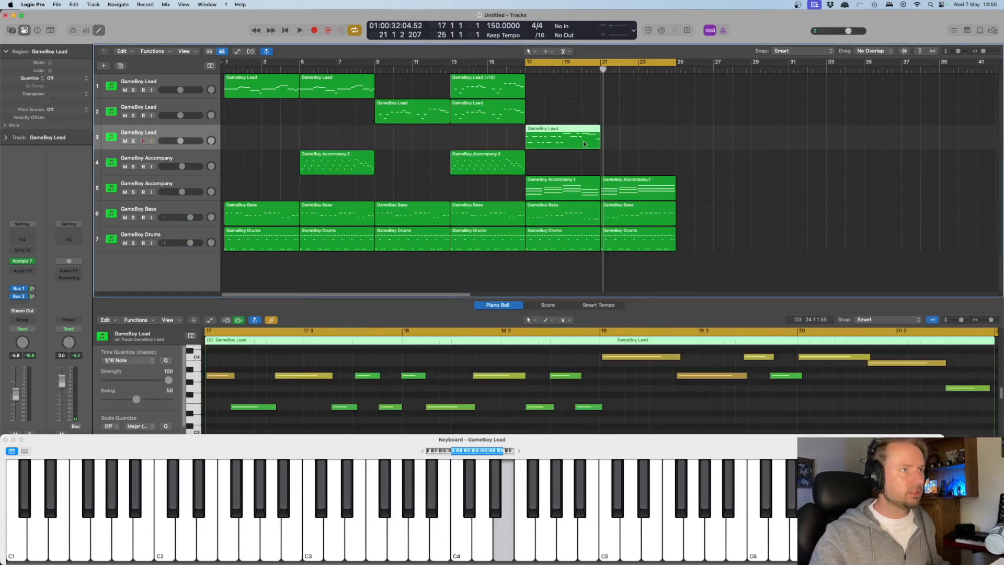
pyautogui.press('space')
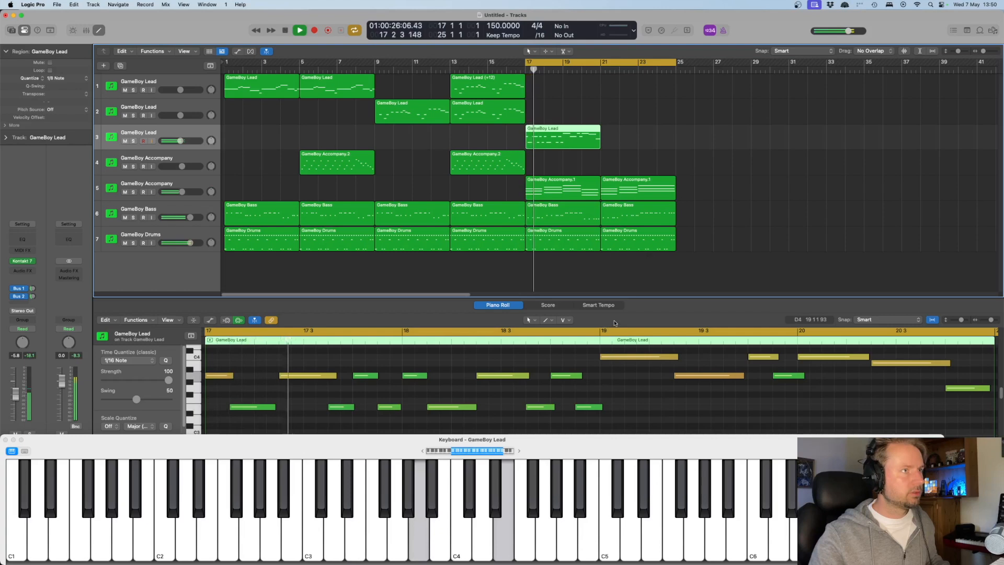
# Lengthen all notes in the new lead region slightly, trim their ends to remove overlaps, and play the melody back.
pyautogui.click(348, 401)
pyautogui.press('super+a')
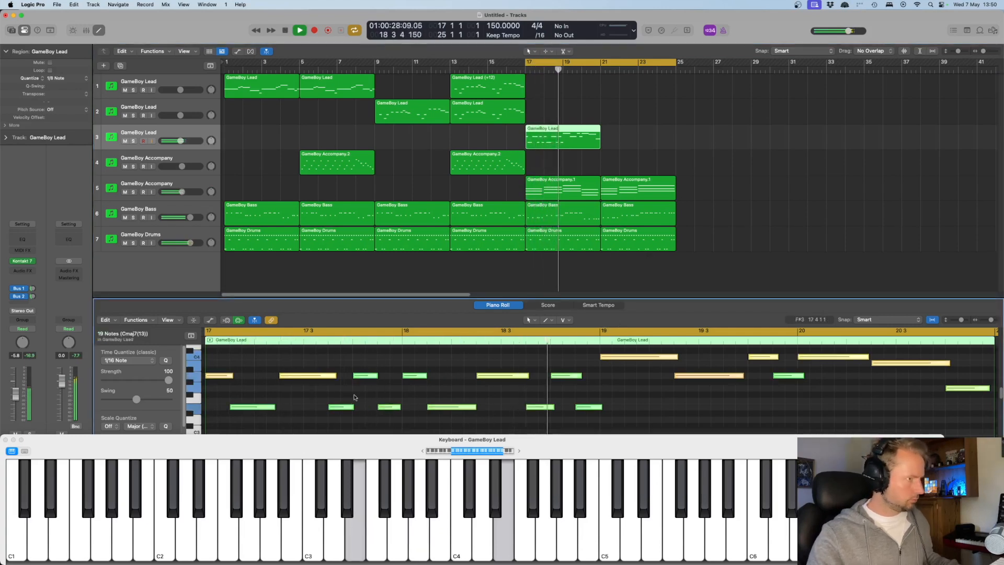
pyautogui.moveTo(337, 376); pyautogui.dragTo(343, 378)
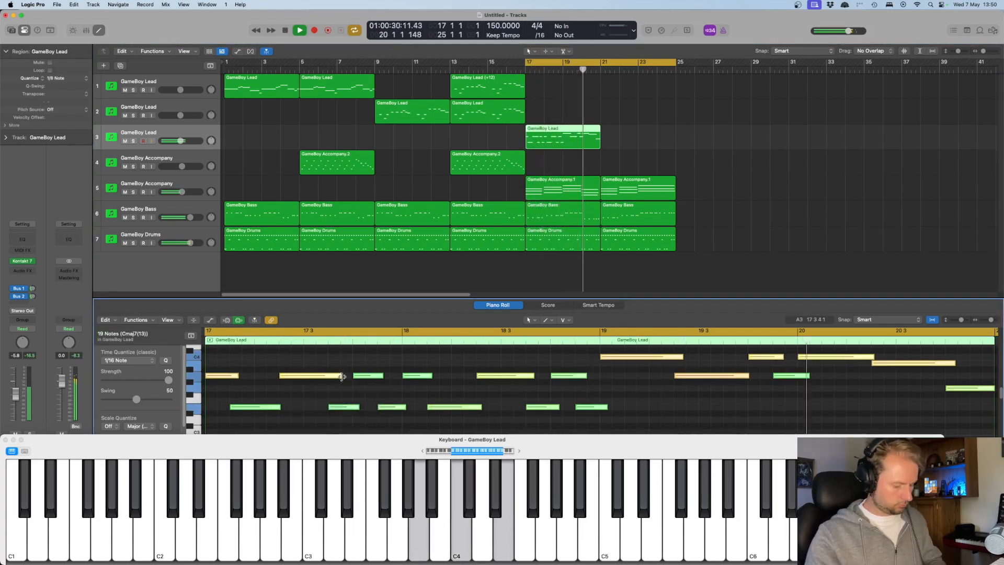
pyautogui.press('\\')
pyautogui.press('space')
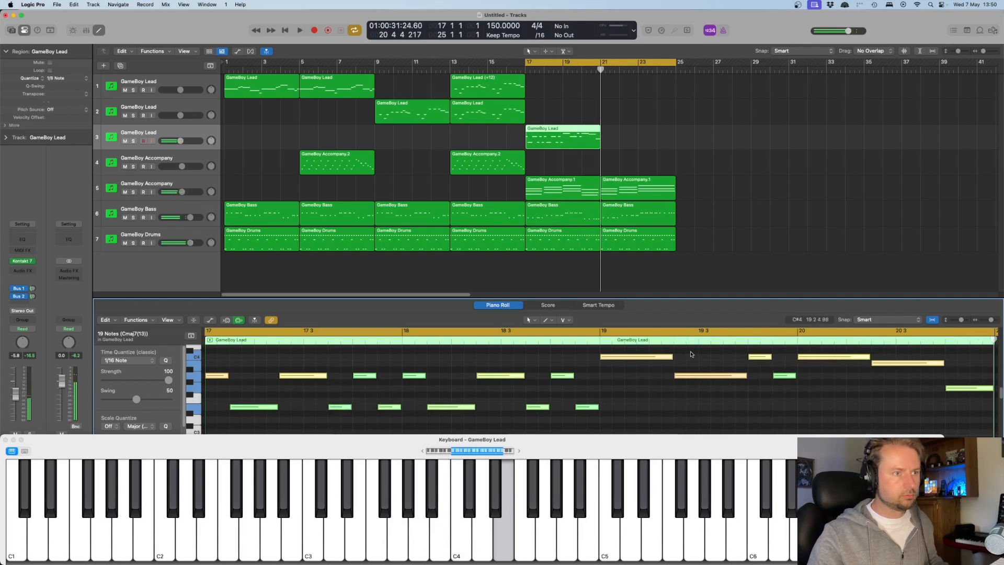
pyautogui.click(599, 343)
pyautogui.press('space')
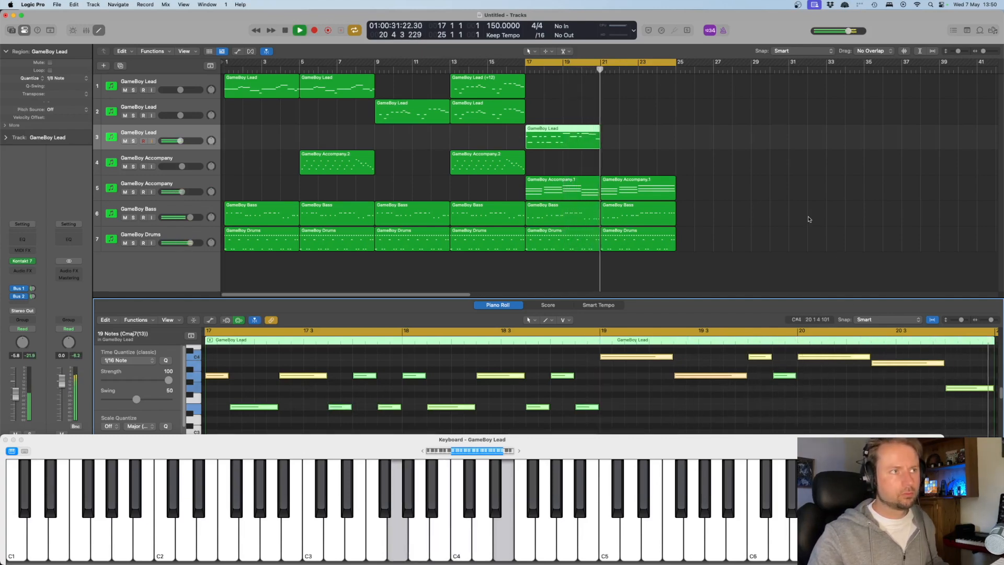
pyautogui.press('space')
pyautogui.click(624, 135)
pyautogui.click(554, 139)
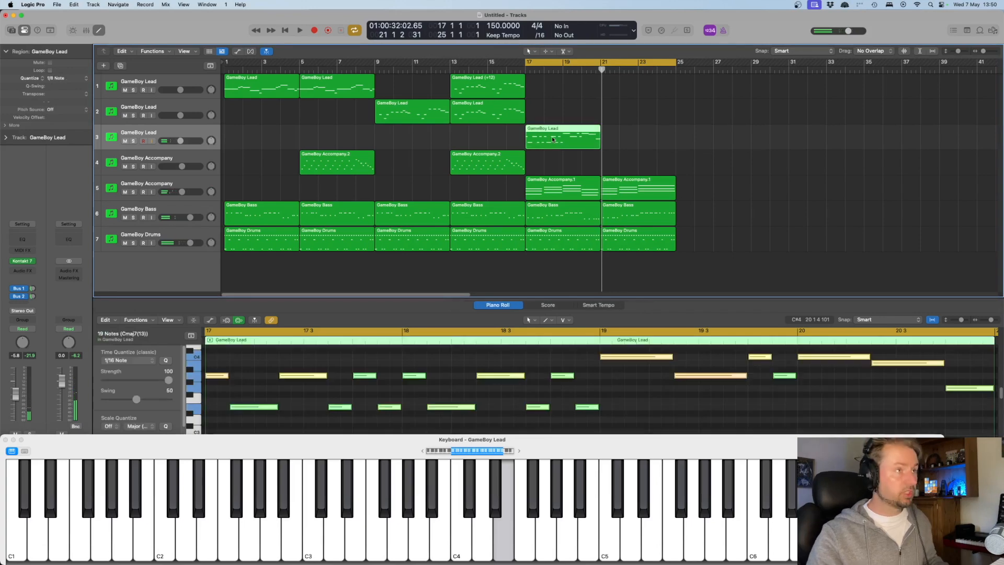
pyautogui.press('cmd+r')
pyautogui.press('space')
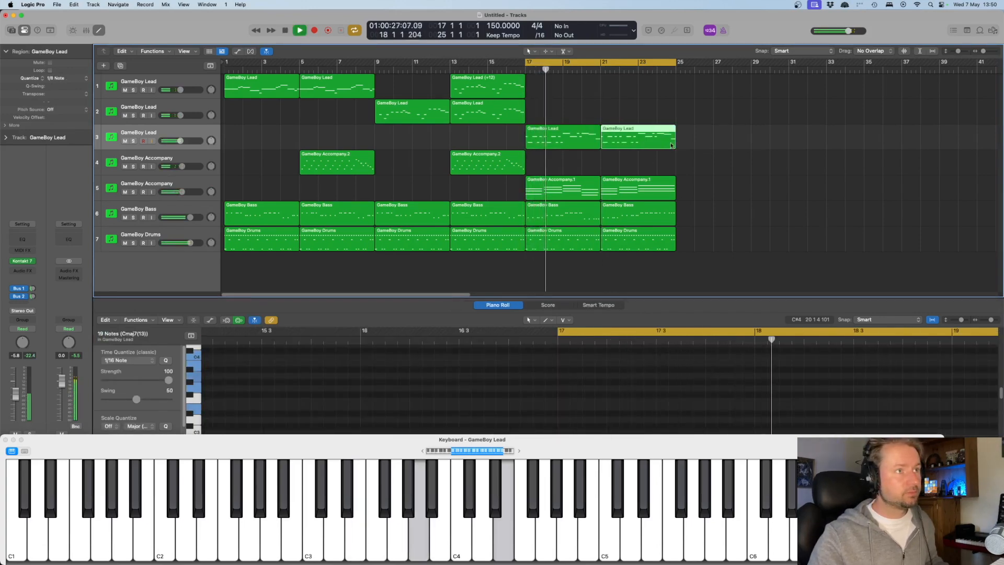
pyautogui.press('space')
pyautogui.click(644, 138)
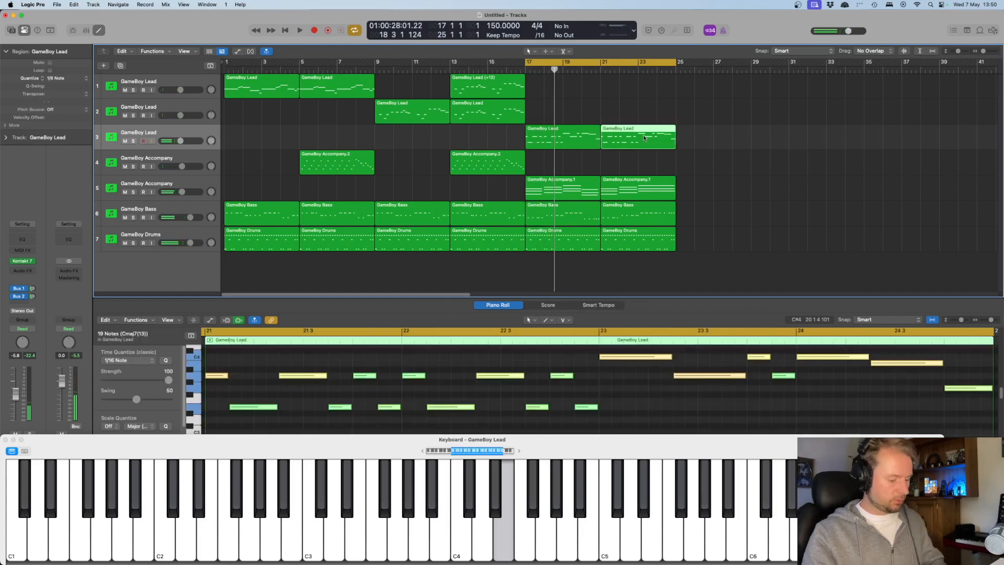
pyautogui.press('Delete')
# Play a second lead melody over bars 21 to 24 and capture it, quantized, on the third GameBoy Lead track.
pyautogui.press('space')
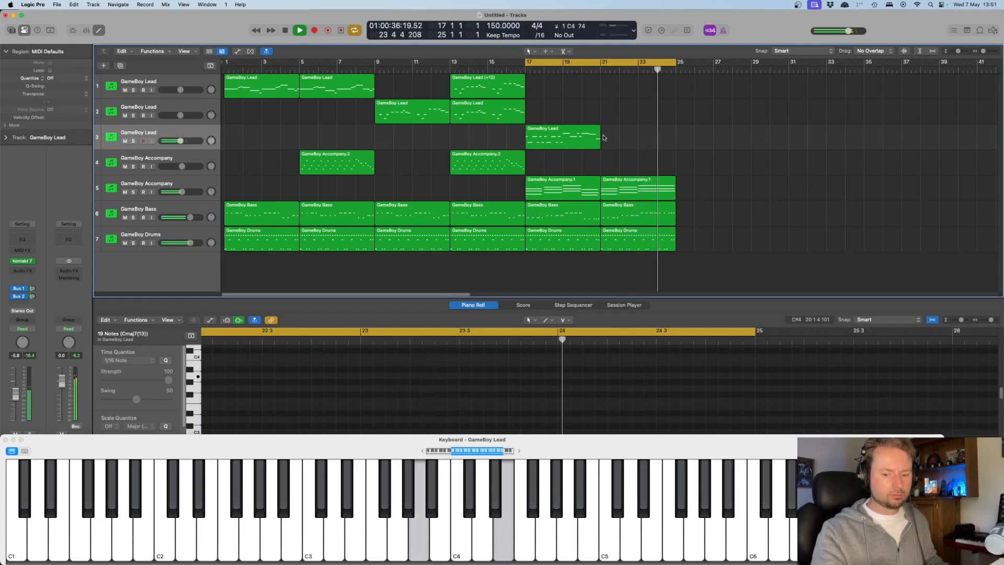
pyautogui.press('space')
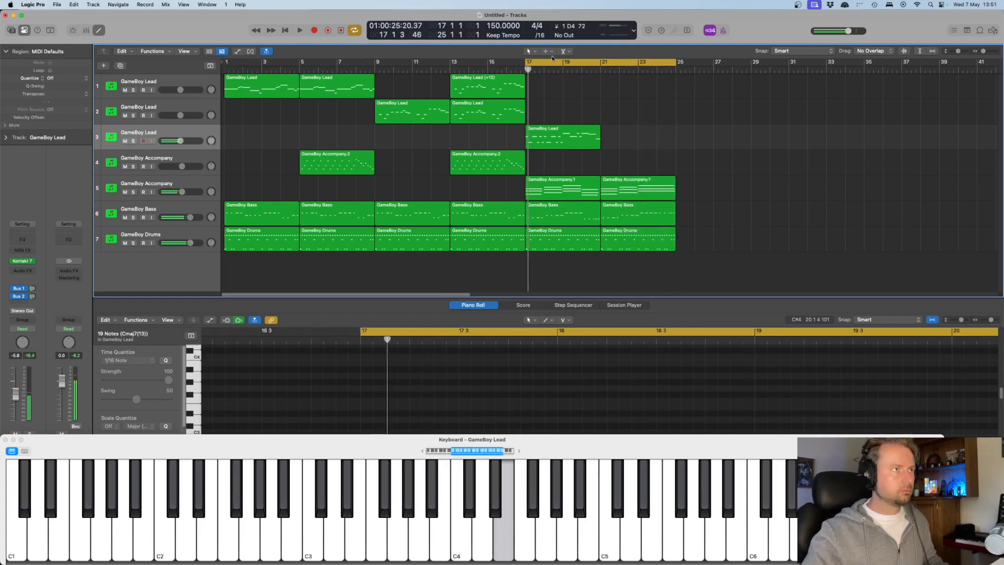
pyautogui.click(342, 30)
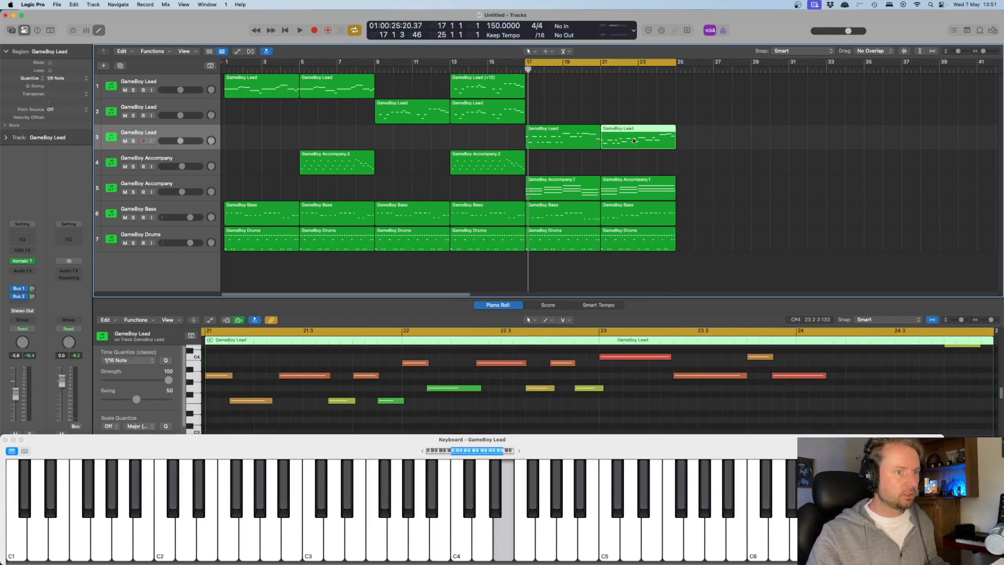
# Lengthen all notes in the bar 21 lead region slightly, trim their ends to remove overlaps, and play the melody back.
pyautogui.doubleClick(599, 69)
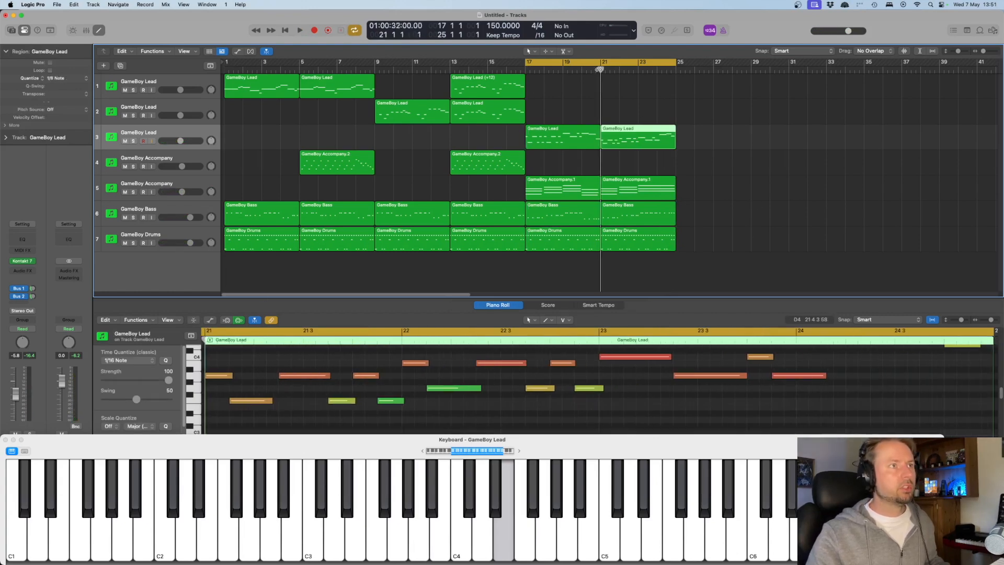
pyautogui.click(291, 404)
pyautogui.press('super+a')
pyautogui.moveTo(272, 402); pyautogui.dragTo(283, 401)
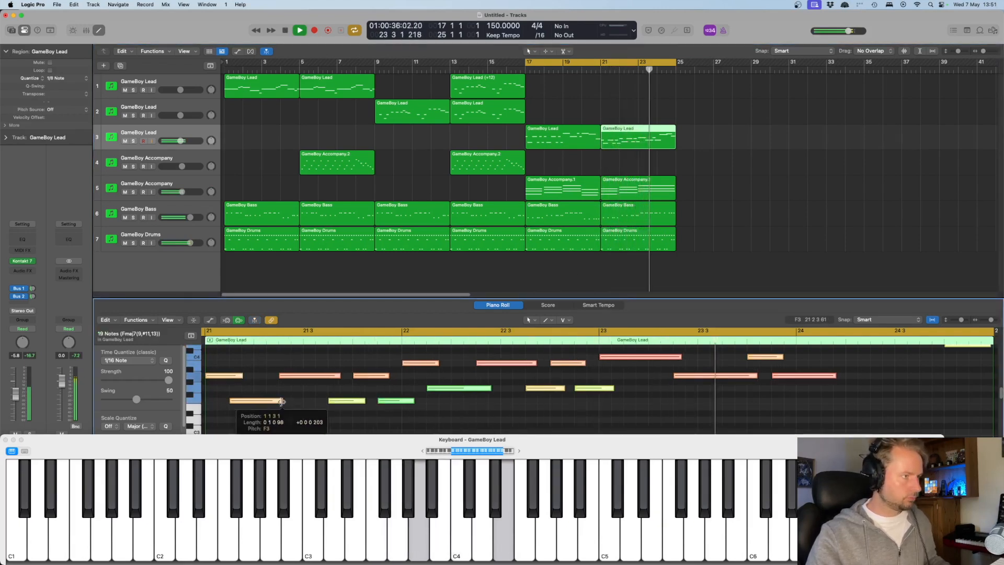
pyautogui.press('\\')
pyautogui.scroll(3, 814, 343)
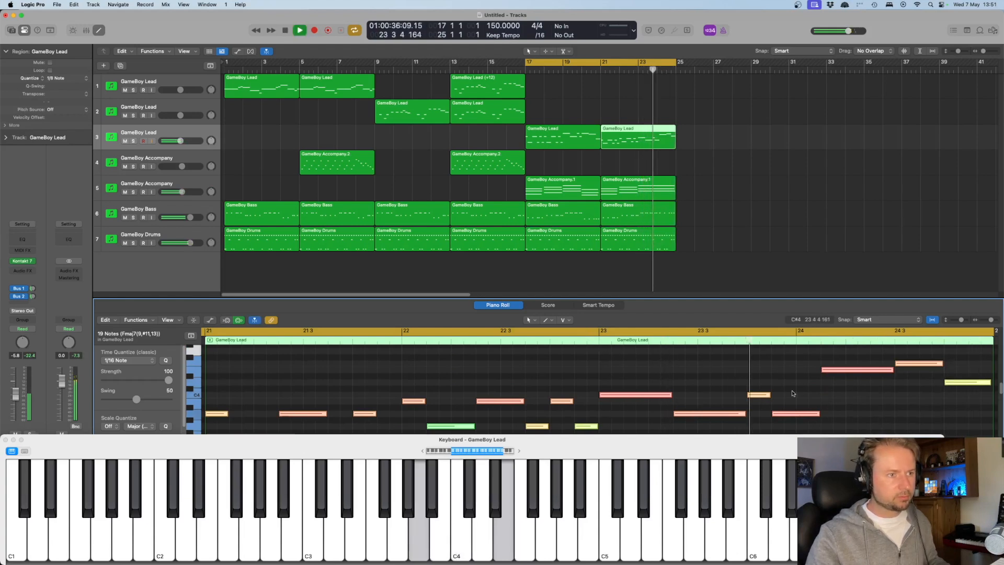
pyautogui.press('space')
# Shorten the A3 note just before bar 24, and turn the following E4 into a D4 of length 0 0 2 0 at 24 1 1 1.
pyautogui.click(838, 394)
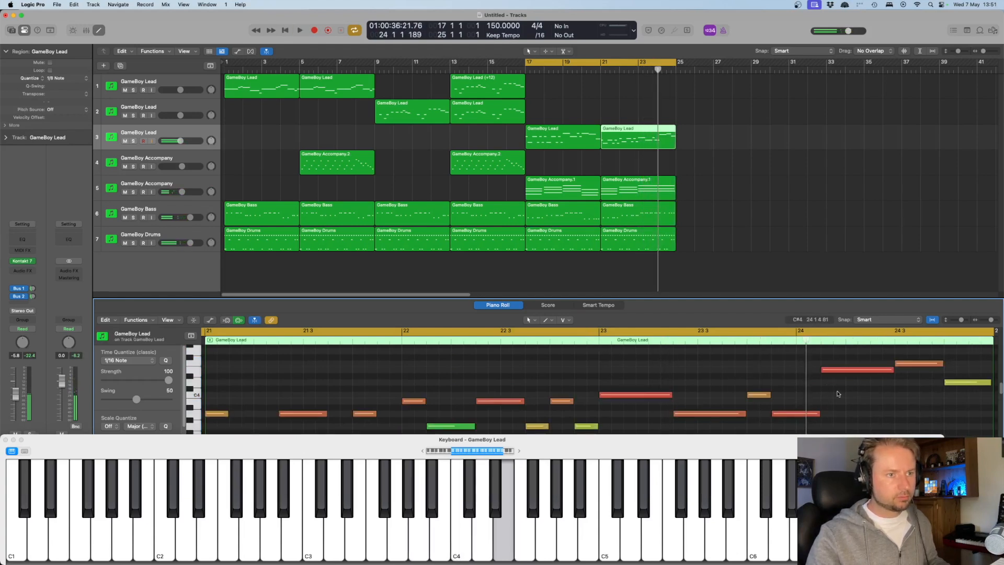
pyautogui.moveTo(834, 374)
pyautogui.mouseDown()
pyautogui.moveTo(834, 385)
pyautogui.moveTo(888, 384)
pyautogui.moveTo(845, 385)
pyautogui.mouseUp()
pyautogui.press('space')
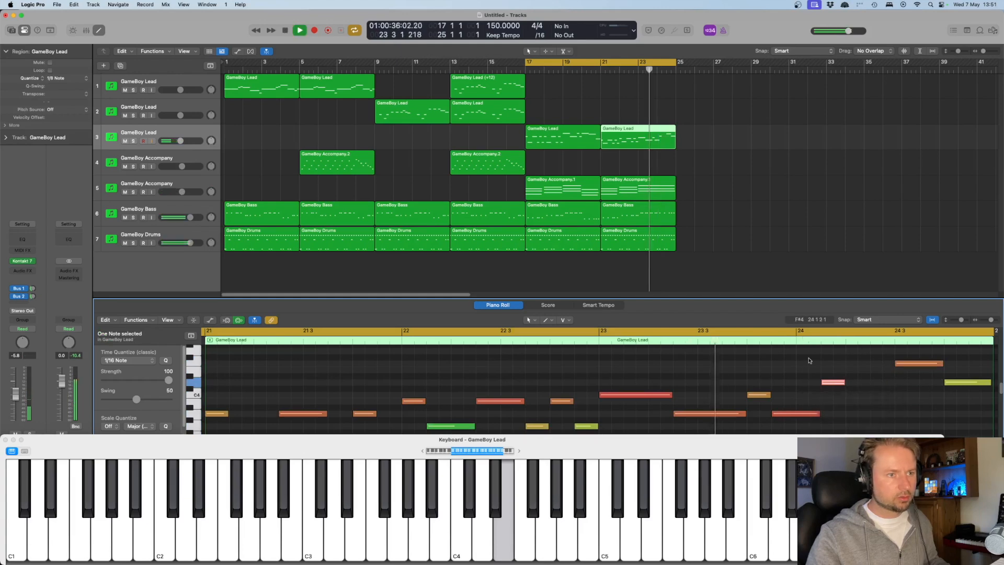
pyautogui.press('space')
pyautogui.click(827, 410)
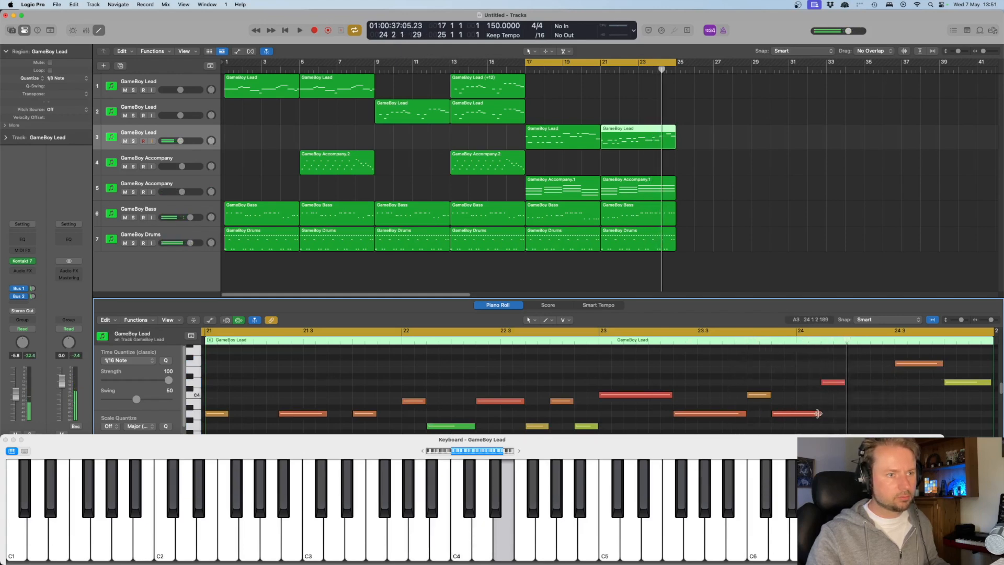
pyautogui.moveTo(818, 414); pyautogui.dragTo(796, 416)
pyautogui.moveTo(835, 387); pyautogui.dragTo(809, 387)
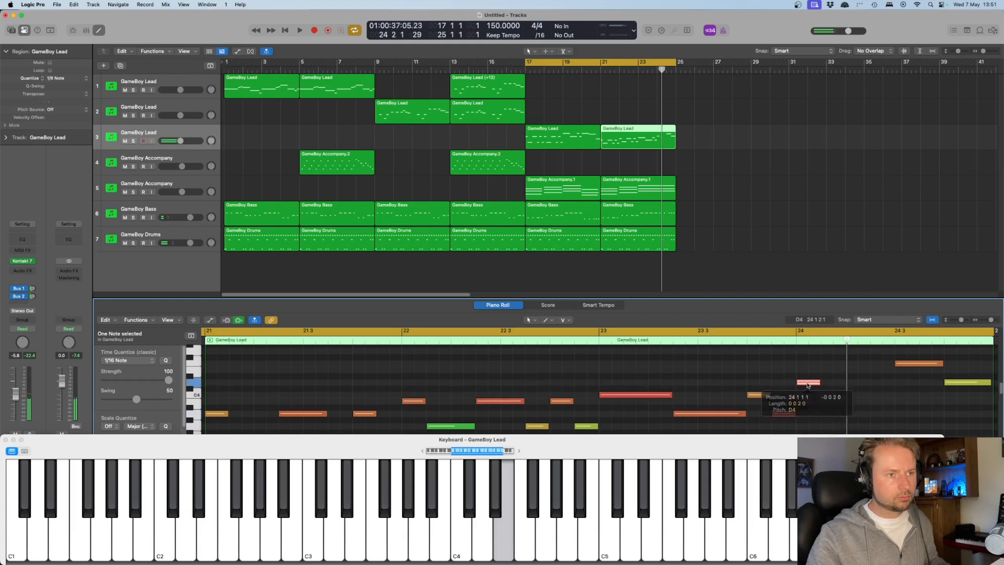
# Move the F4 note in bar 24 down to E4 on beat 2, shorten it, and extend the preceding D4 up to it.
pyautogui.moveTo(909, 364); pyautogui.dragTo(836, 373)
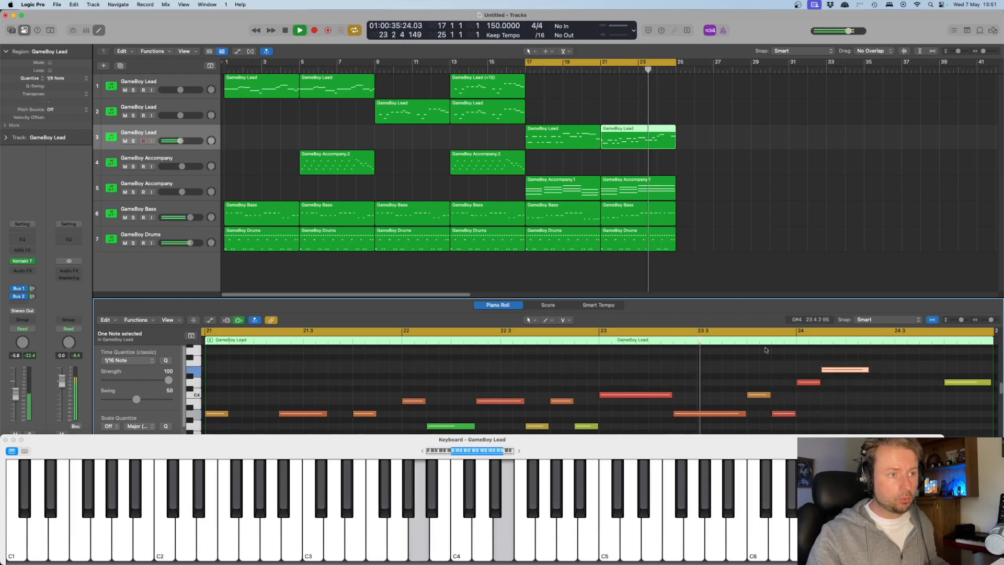
pyautogui.moveTo(839, 371)
pyautogui.mouseDown()
pyautogui.moveTo(863, 371)
pyautogui.moveTo(845, 386)
pyautogui.mouseUp()
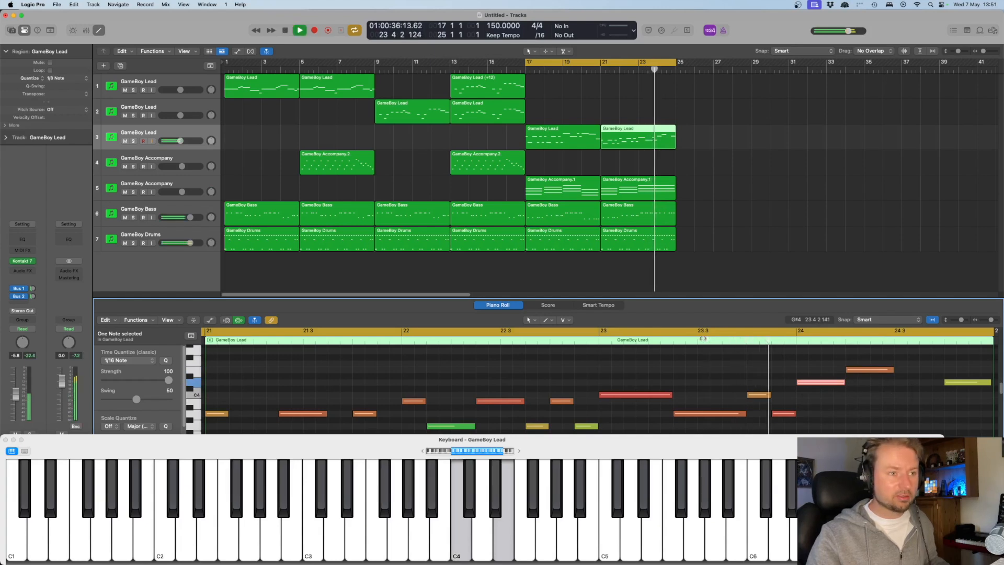
pyautogui.click(898, 373)
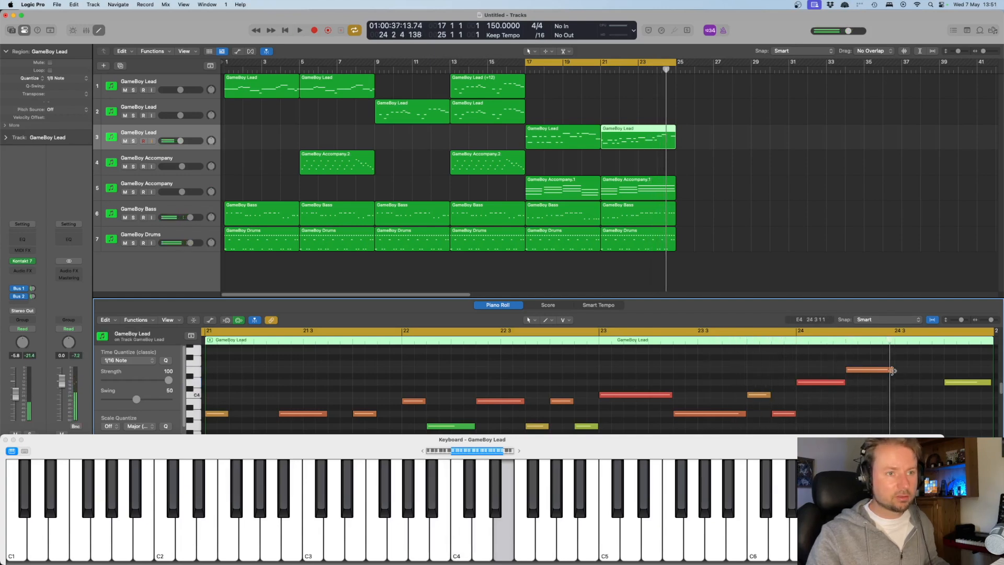
pyautogui.moveTo(893, 371); pyautogui.dragTo(870, 370)
# End bar 24 with a D4 after the short E4 and a C4 held until bar 25, extending the D4 to meet it.
pyautogui.moveTo(957, 383); pyautogui.dragTo(931, 397)
pyautogui.moveTo(967, 397); pyautogui.dragTo(993, 397)
pyautogui.press('space')
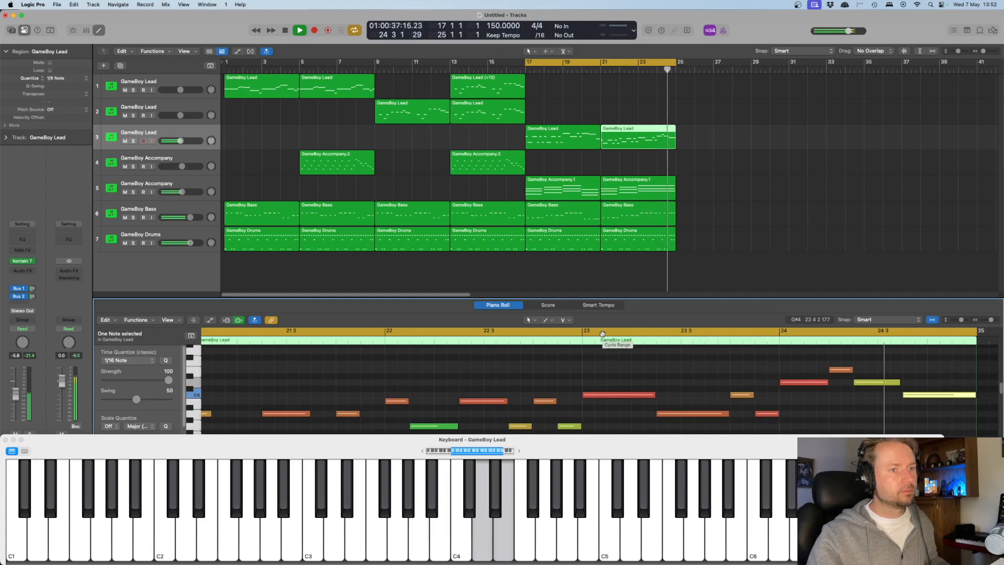
pyautogui.click(901, 387)
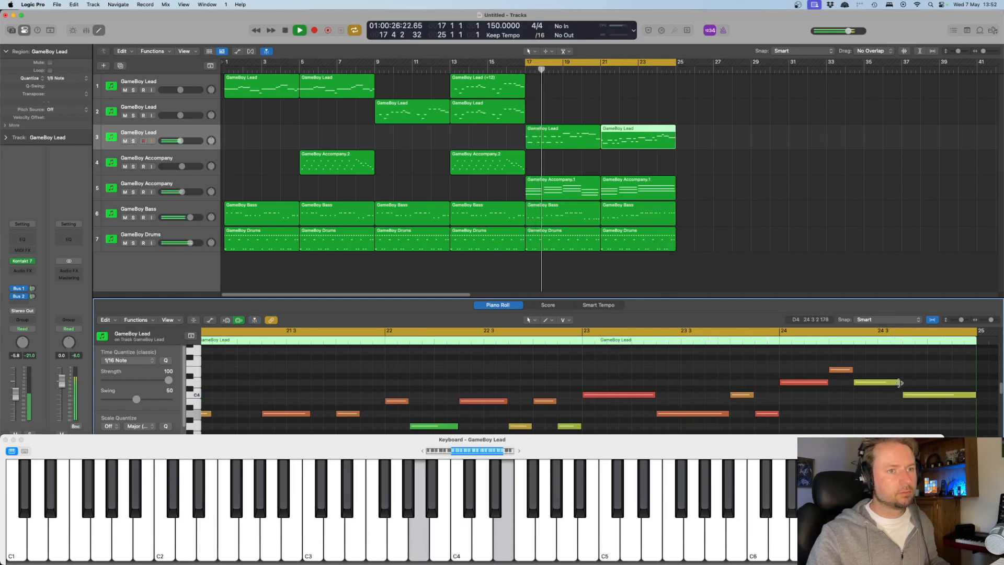
pyautogui.moveTo(902, 386); pyautogui.dragTo(904, 386)
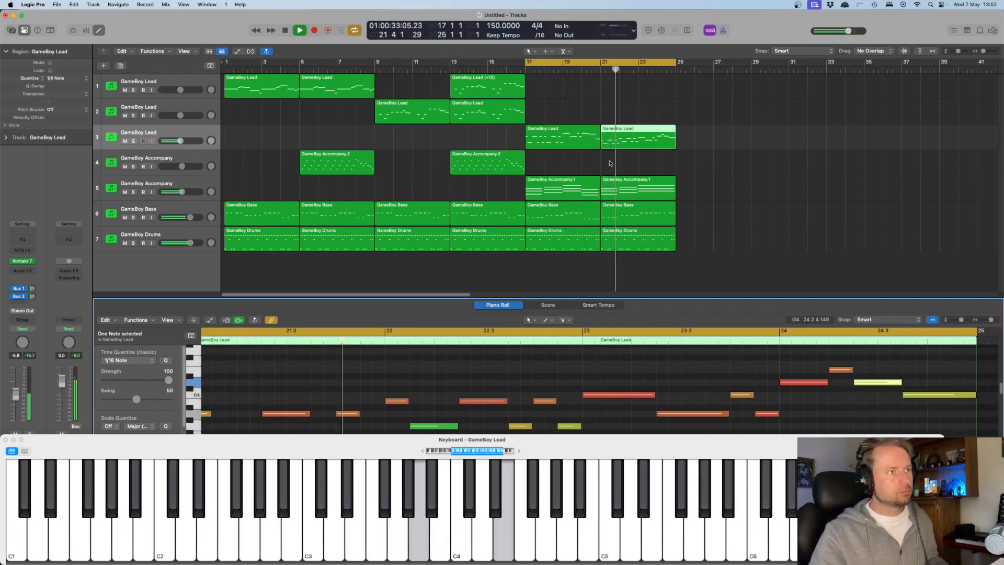
# Select the first GameBoy Accompany track and set the cycle range from bar 21 to bar 25.
pyautogui.click(660, 150)
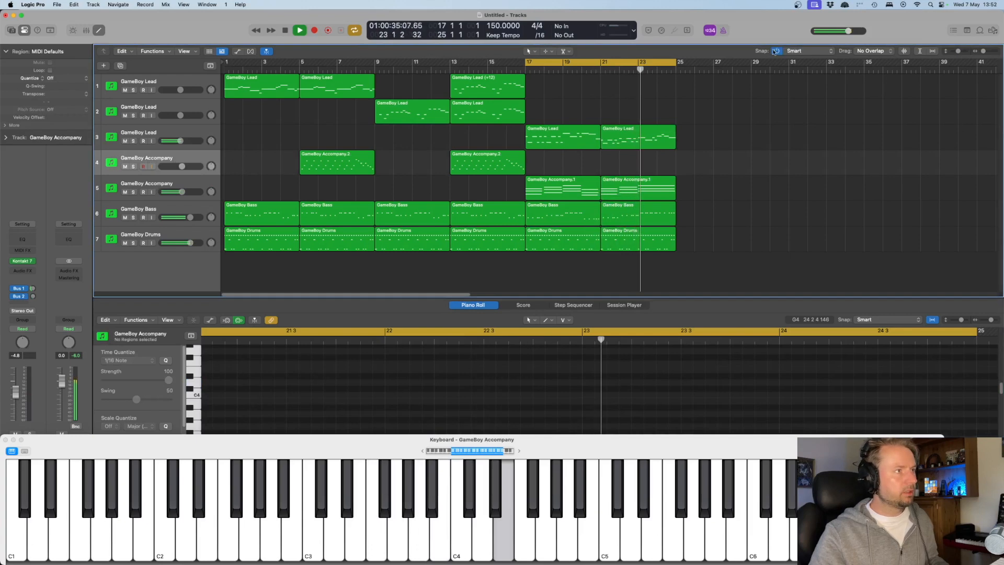
pyautogui.press('space')
pyautogui.click(610, 63)
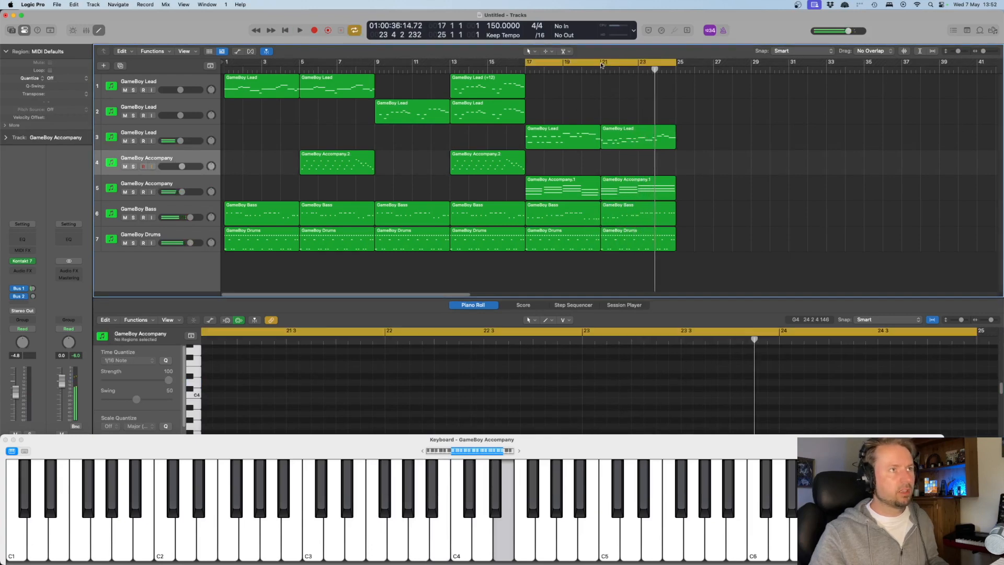
pyautogui.moveTo(604, 63); pyautogui.dragTo(676, 63)
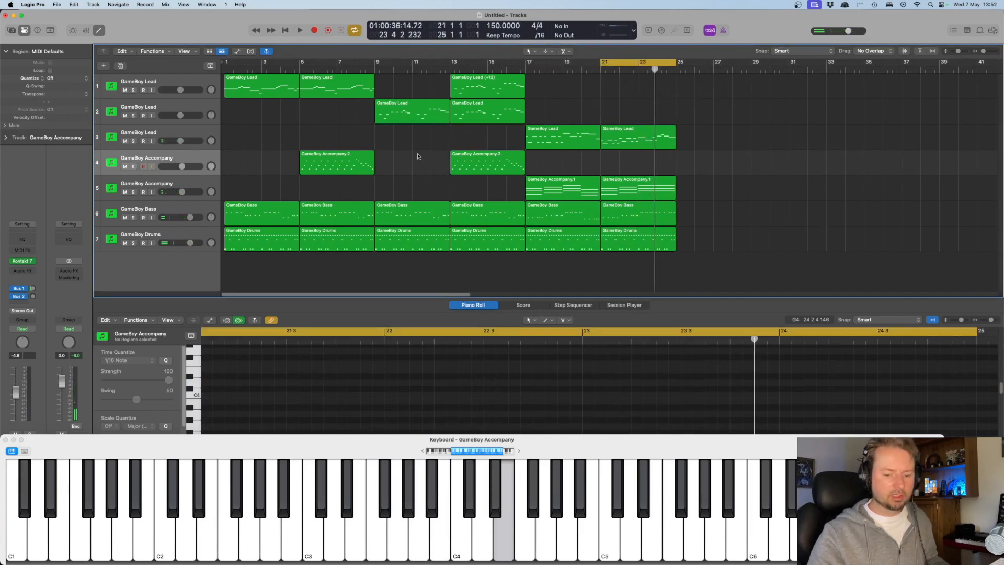
# Play a broken-chord accompaniment over bars 21 to 24, capture it on the first GameBoy Accompany track and quantize the region.
pyautogui.press('space')
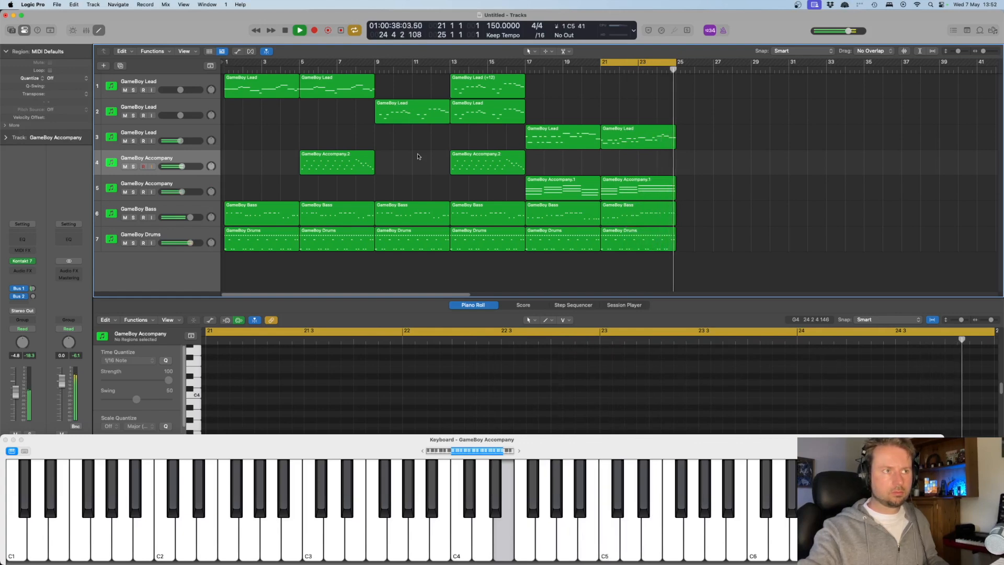
pyautogui.press('space')
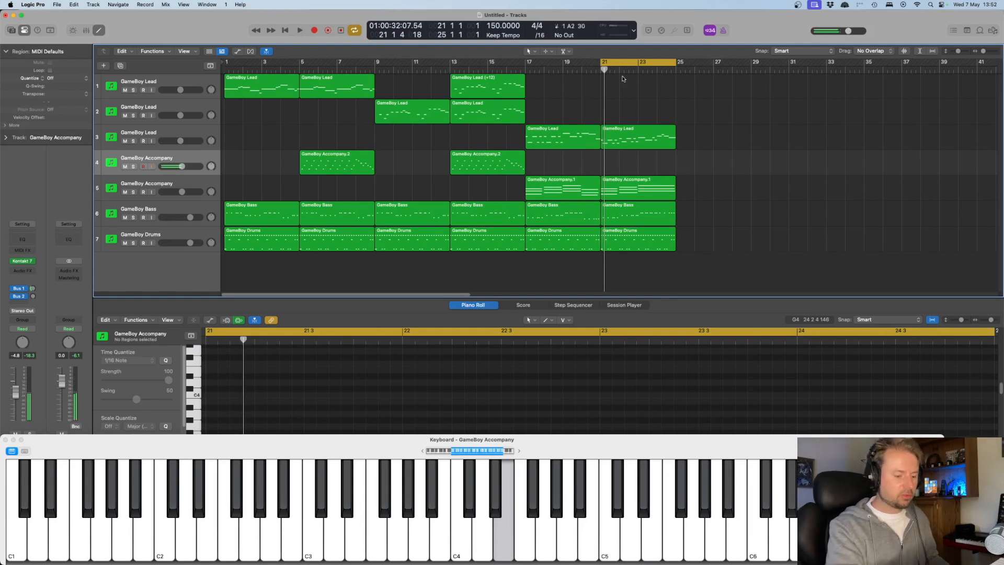
pyautogui.press('space')
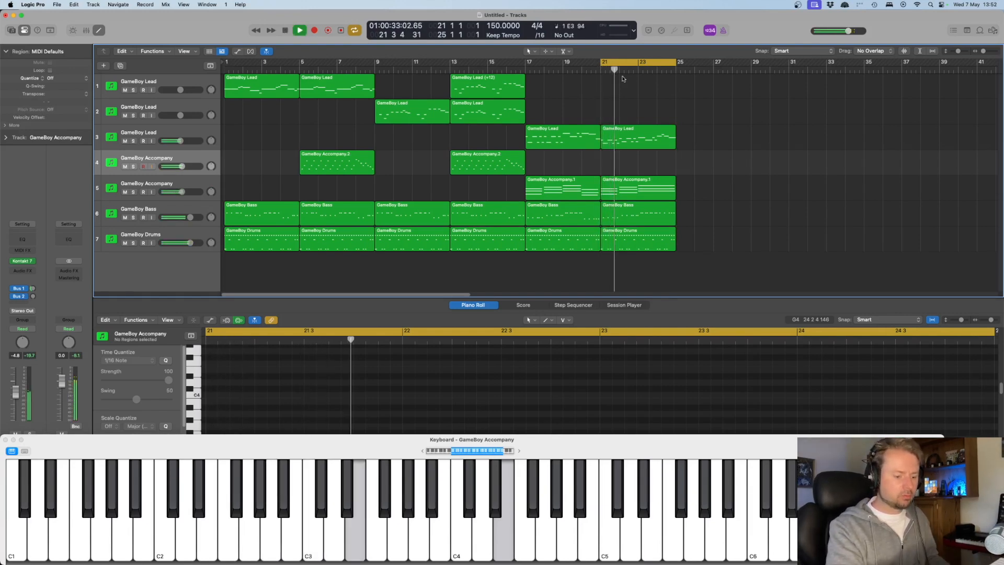
pyautogui.press('space')
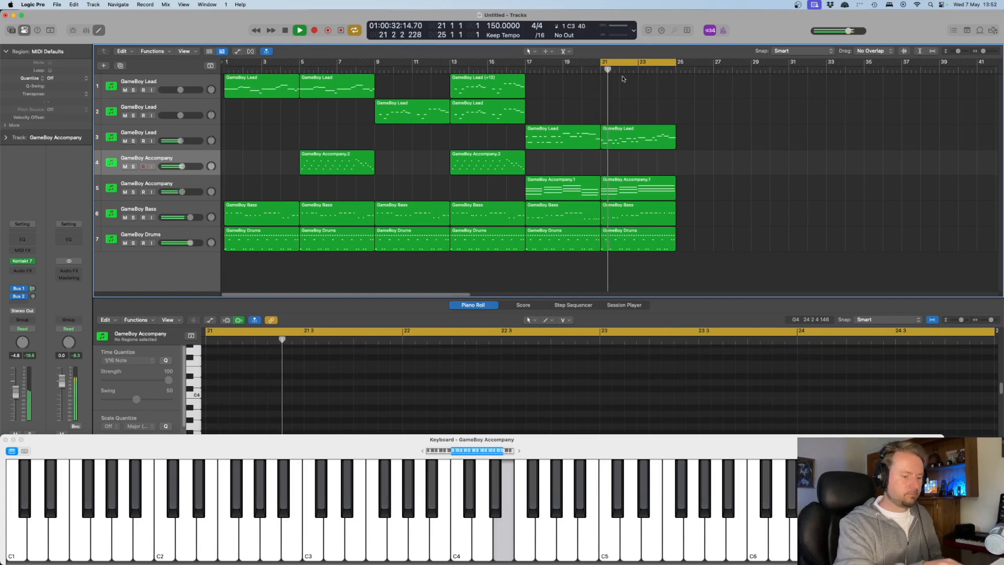
pyautogui.press('space')
pyautogui.press('space')
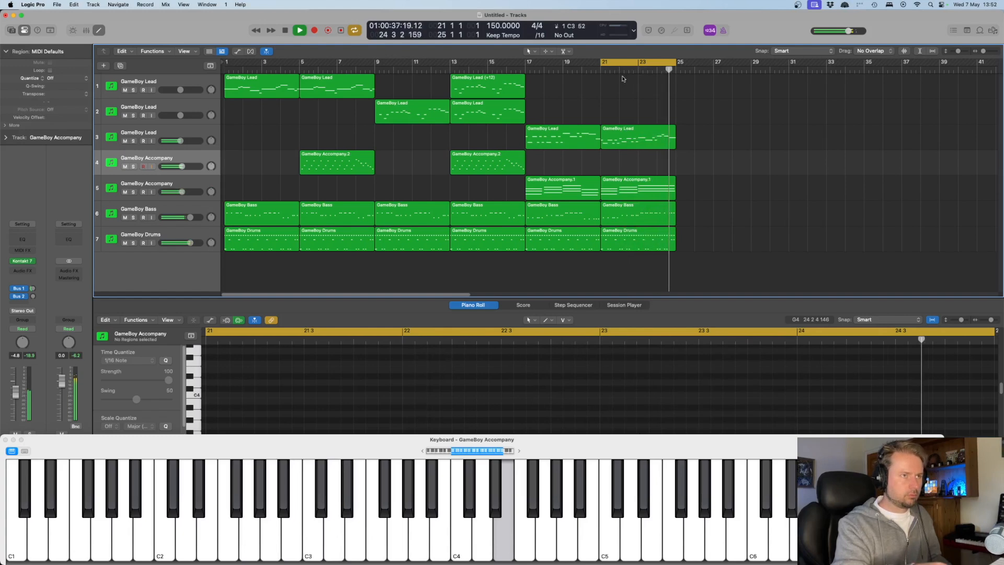
pyautogui.press('space')
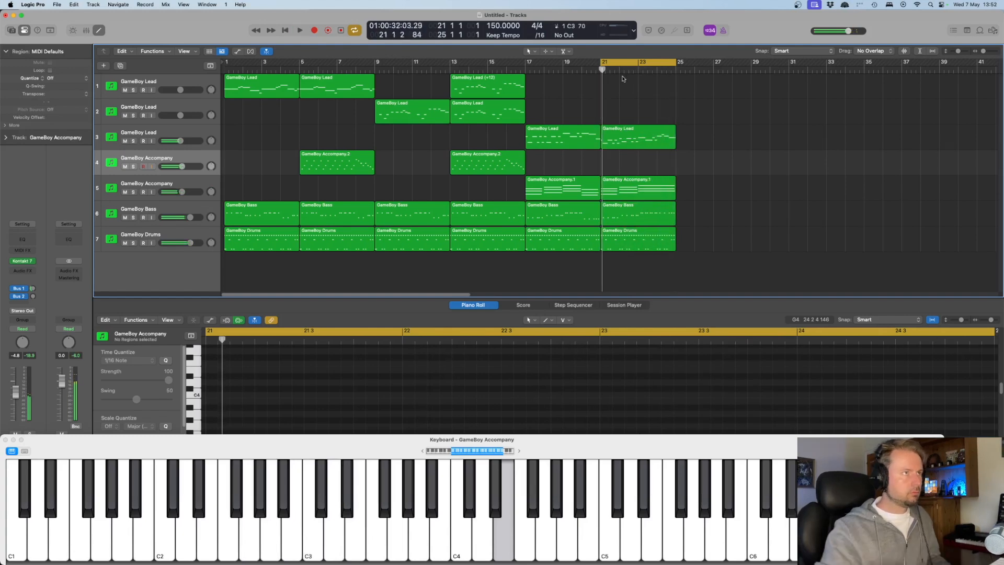
pyautogui.click(341, 29)
pyautogui.press('q')
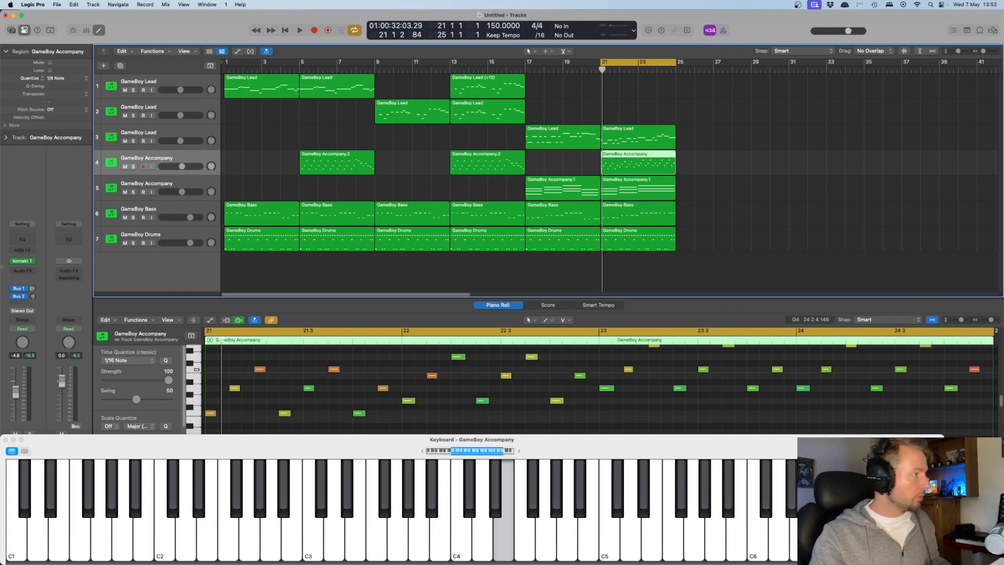
# Play back the new accompaniment region with the other parts from bar 21.
pyautogui.click(25, 250)
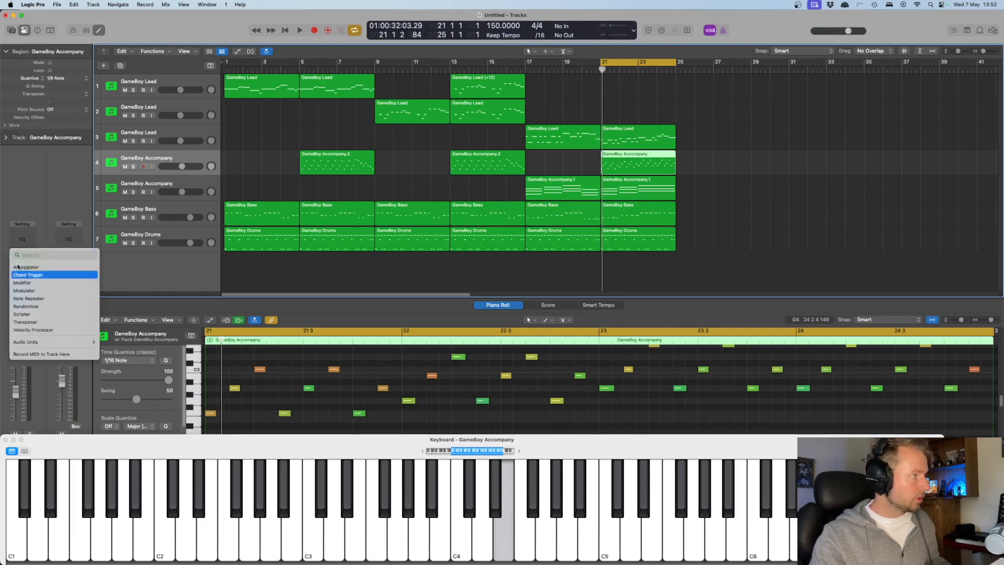
pyautogui.click(643, 267)
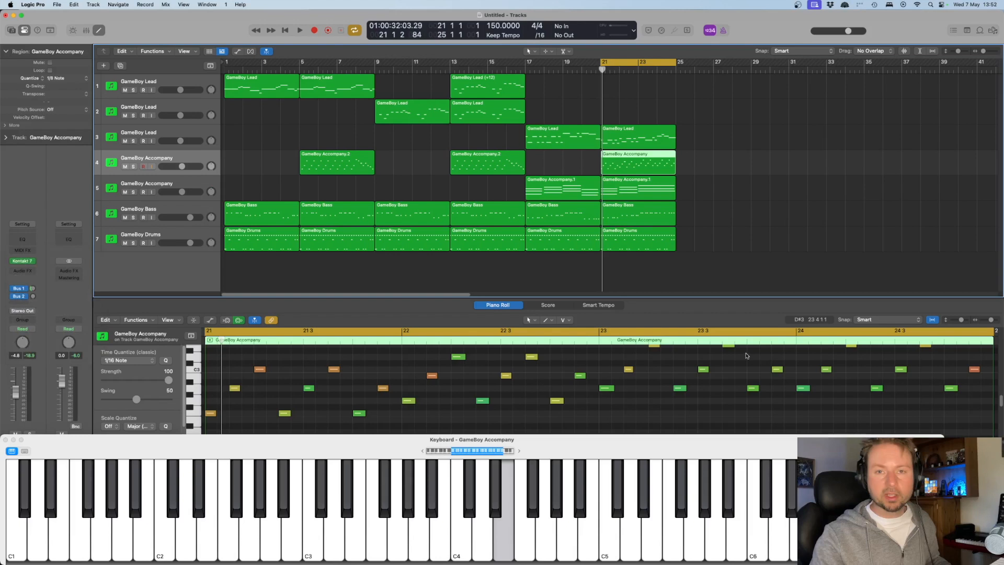
pyautogui.press('space')
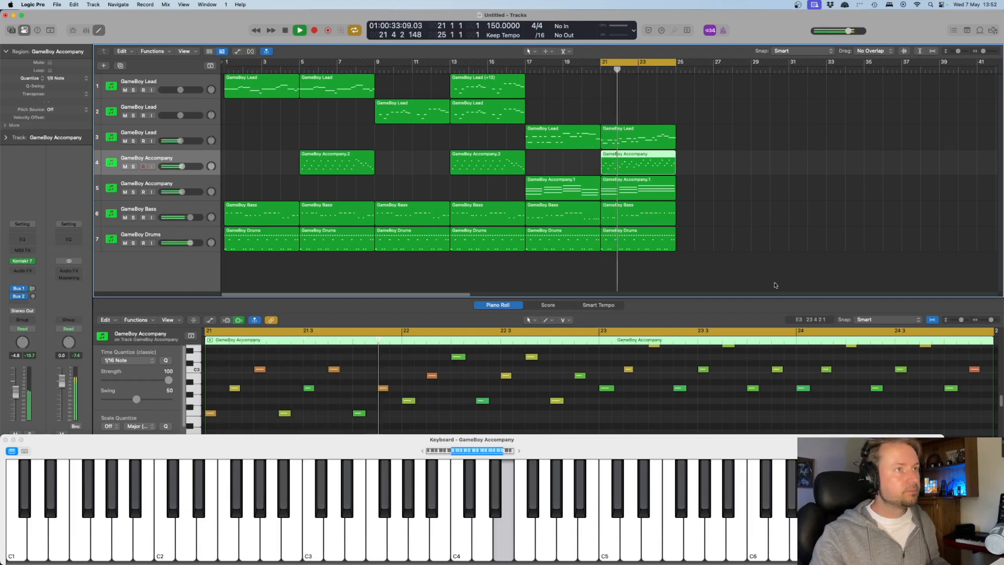
# Extend the cycle range to bars 1 to 25, select the first GameBoy Lead track, and play the arrangement from the beginning.
pyautogui.moveTo(602, 64); pyautogui.dragTo(226, 64)
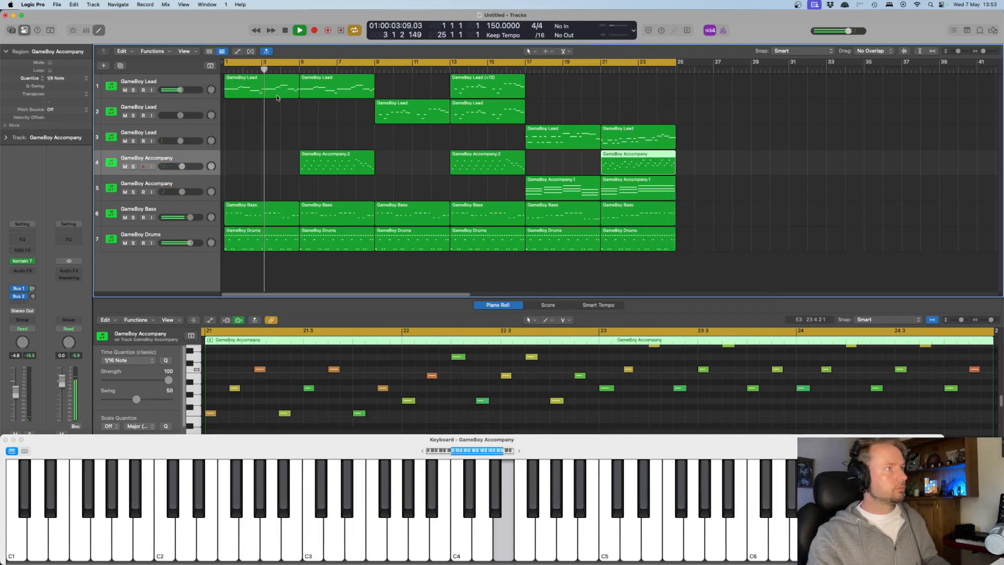
pyautogui.click(200, 81)
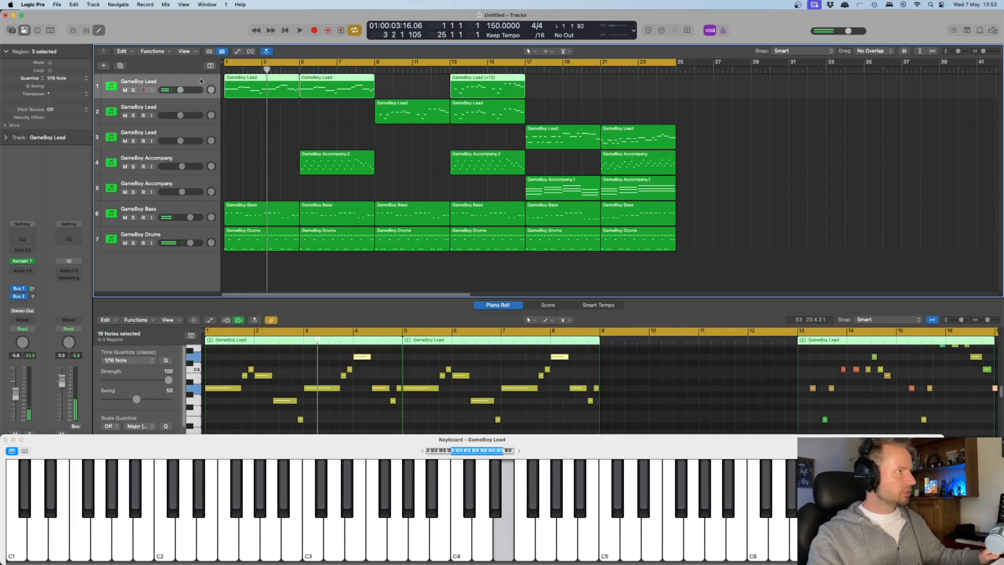
pyautogui.press('space')
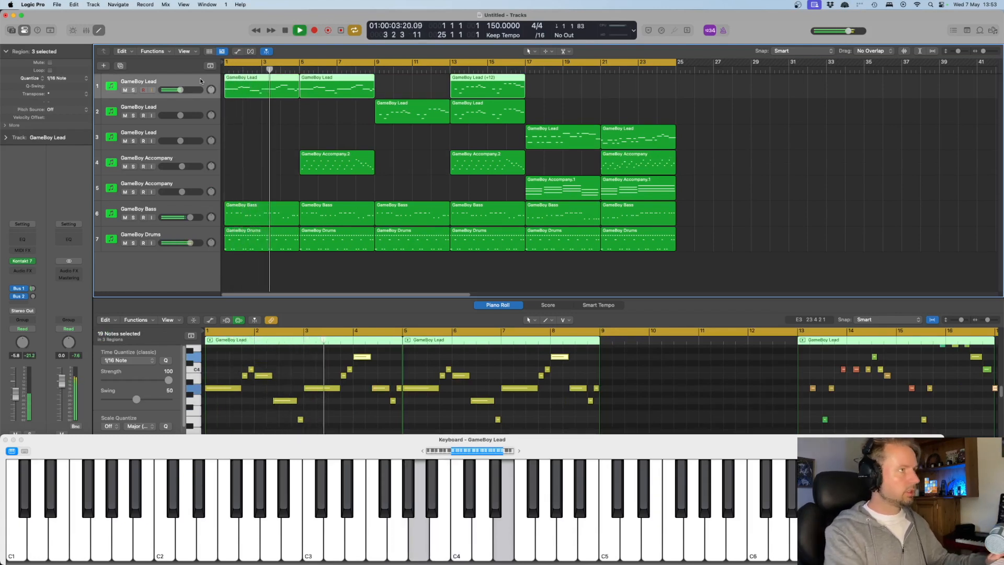
# Stop playback, enlarge the Piano Roll and add constant modulation automation at about 63 to the first GameBoy Lead region.
pyautogui.press('space')
pyautogui.press('e')
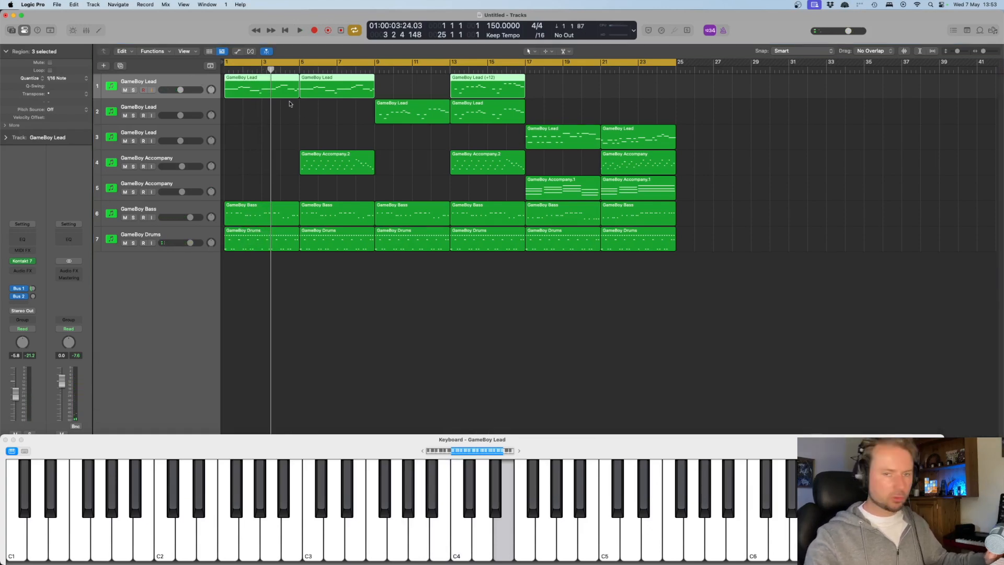
pyautogui.press('e')
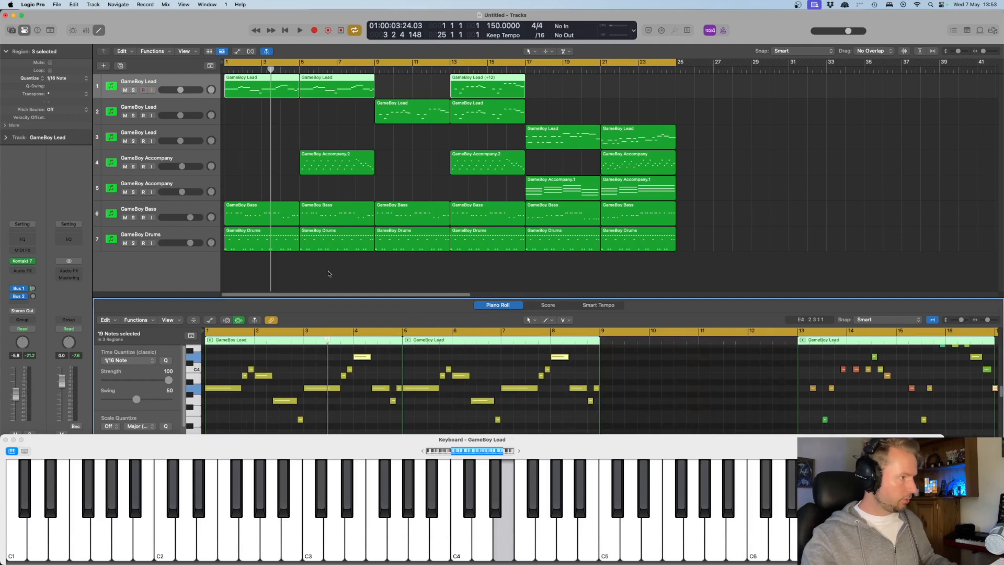
pyautogui.moveTo(330, 296); pyautogui.dragTo(330, 242)
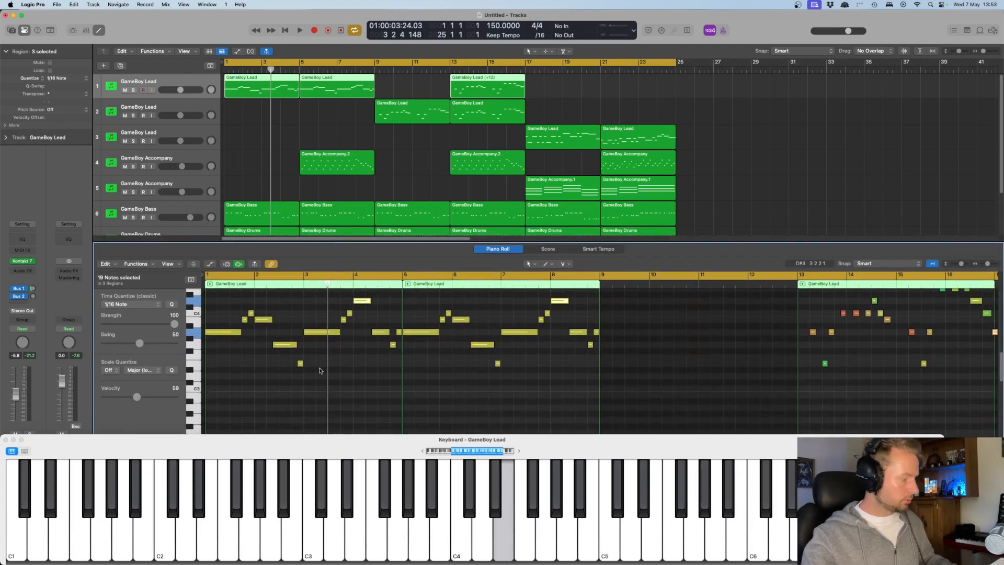
pyautogui.press('a')
pyautogui.click(167, 403)
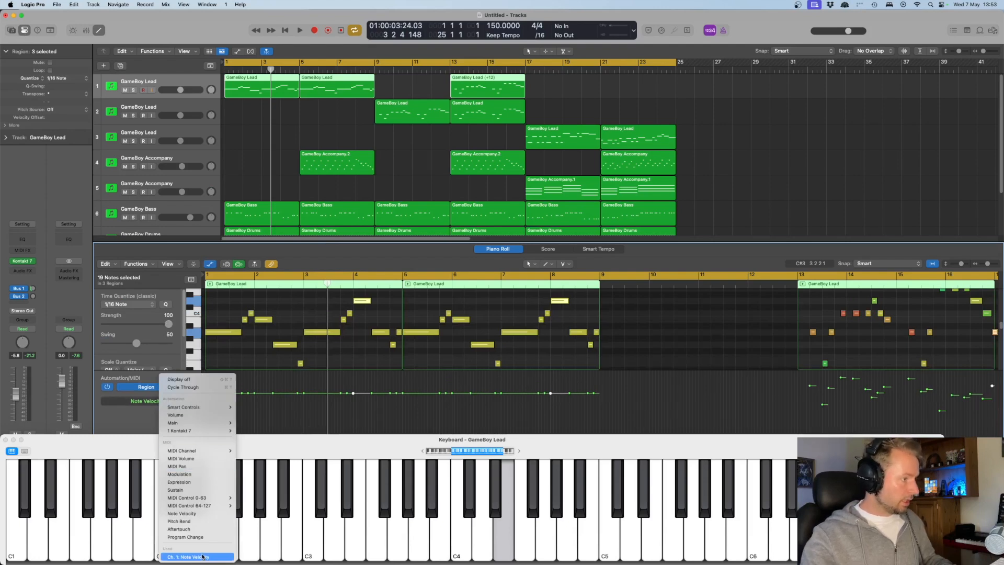
pyautogui.click(205, 474)
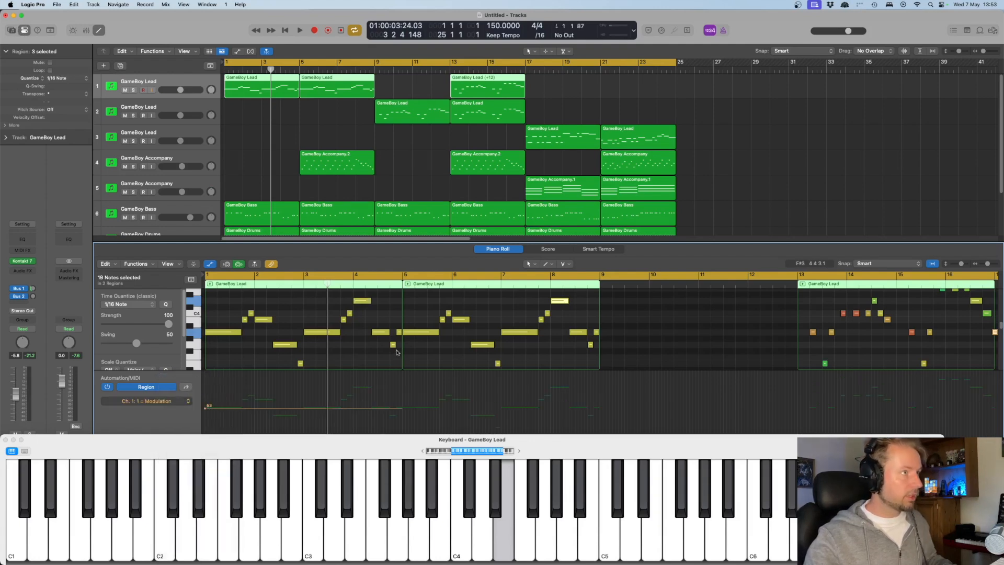
# Play the arrangement from the beginning into bar 11 and select the second Lead track's region at bar 9.
pyautogui.press('space')
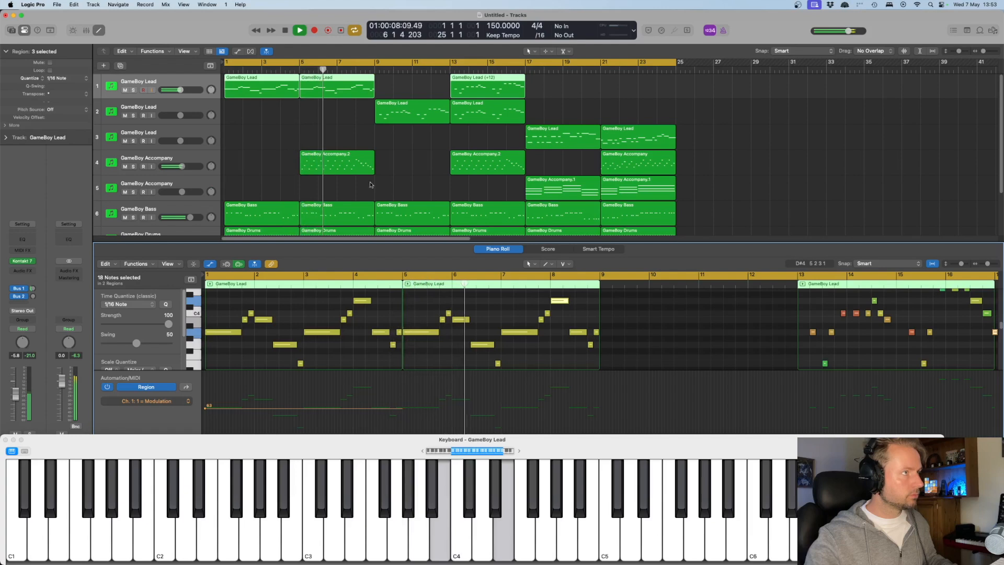
pyautogui.click(404, 113)
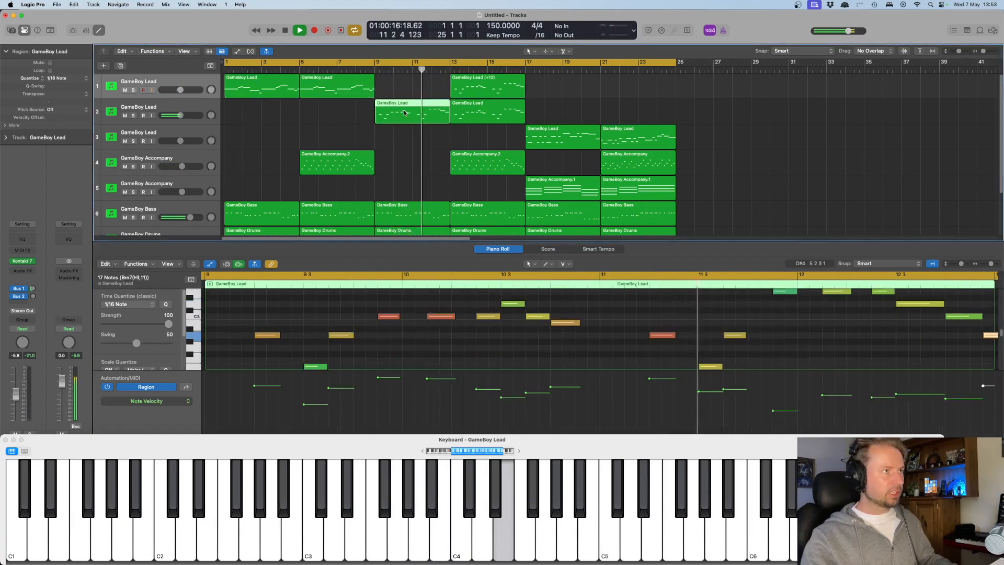
pyautogui.press('space')
# Select the second GameBoy Lead track's regions and add constant modulation automation at about 33 to the region at bar 9.
pyautogui.click(127, 404)
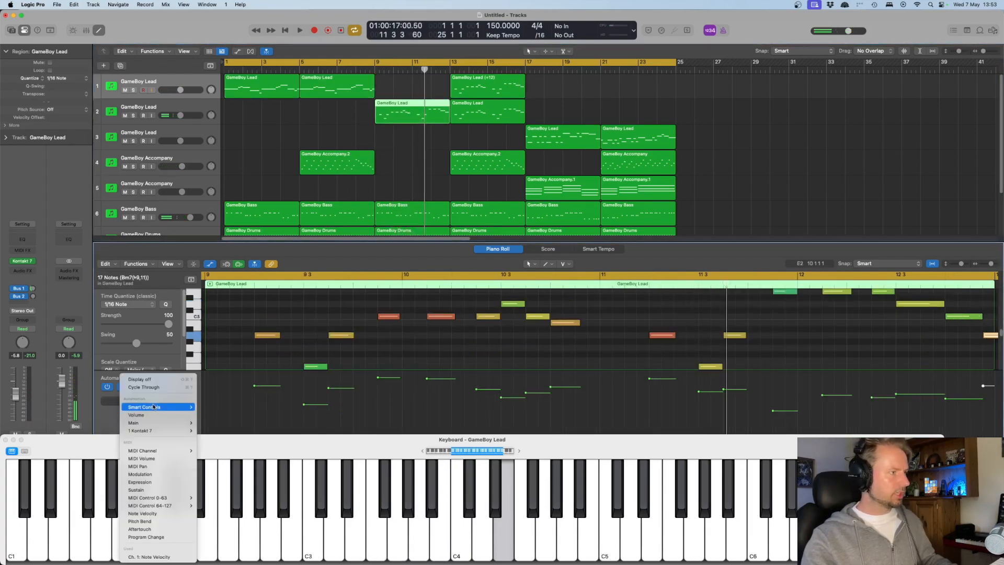
pyautogui.click(175, 119)
pyautogui.click(179, 103)
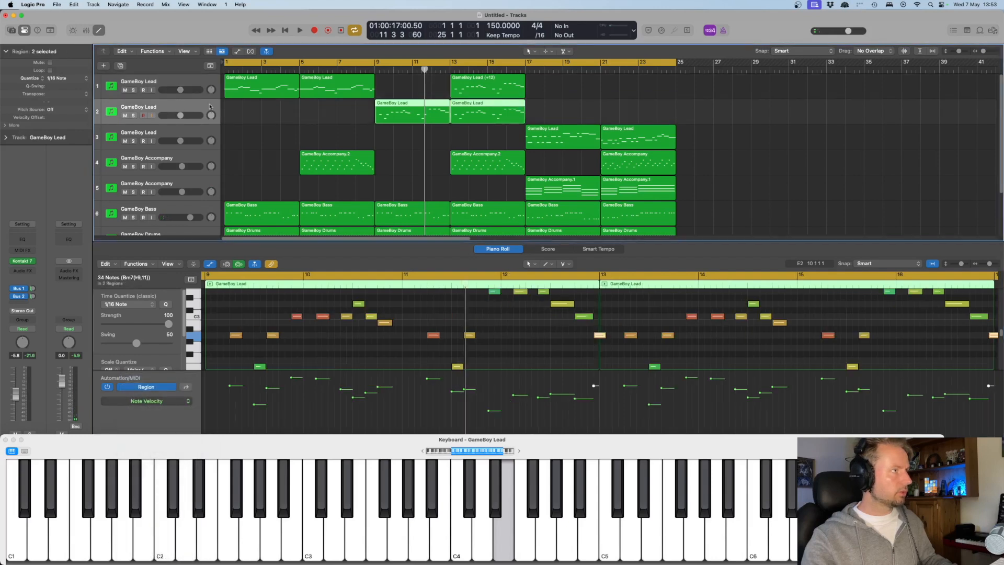
pyautogui.press('e')
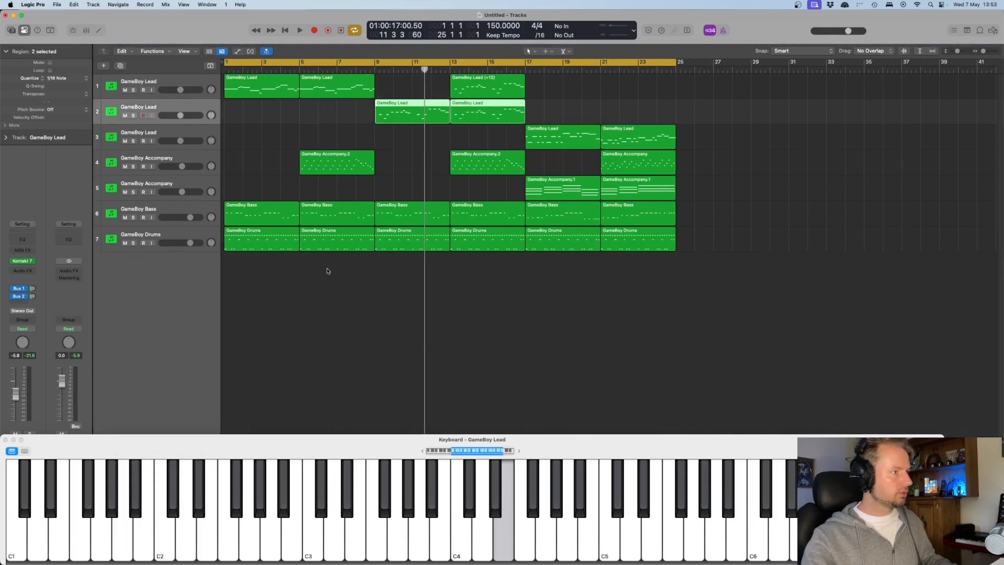
pyautogui.press('e')
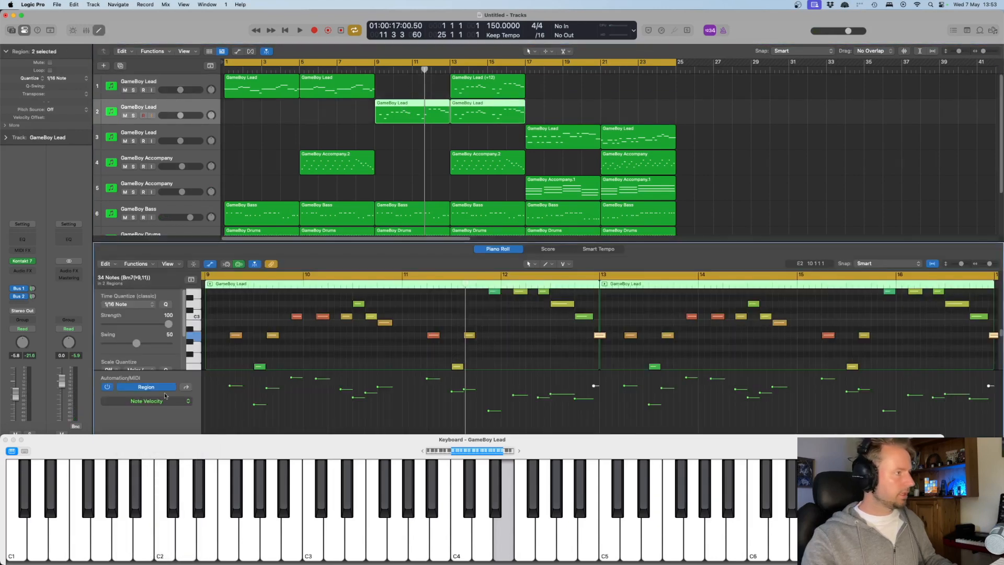
pyautogui.click(161, 406)
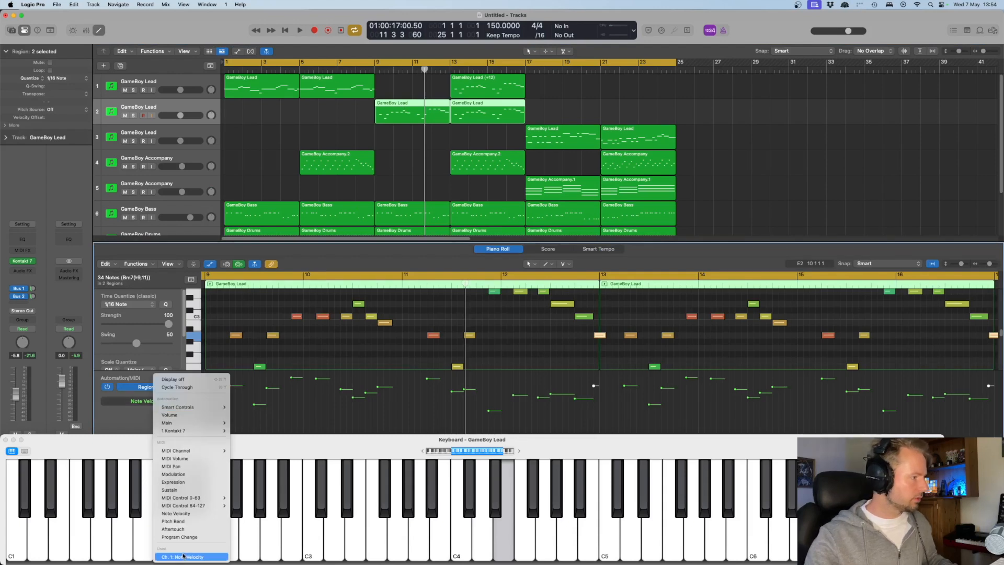
pyautogui.click(210, 474)
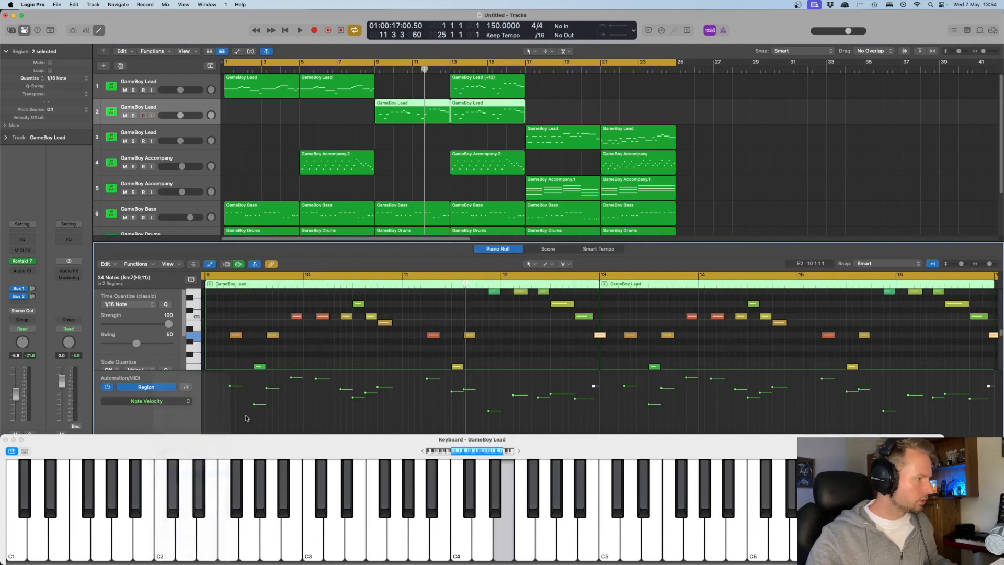
# Play back the arrangement through bars 9 to 12 to check the second lead's modulation.
pyautogui.press('space')
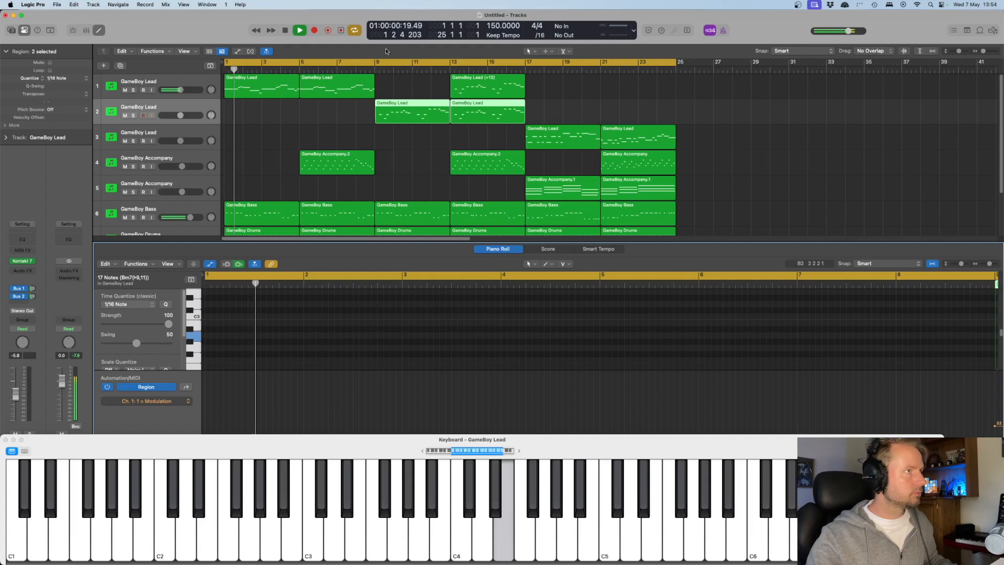
pyautogui.click(373, 71)
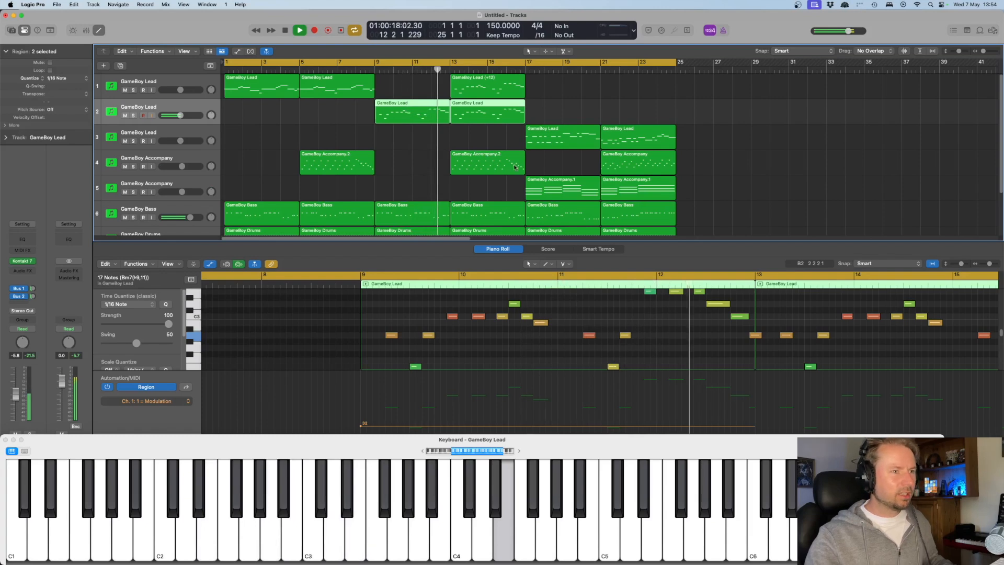
pyautogui.press('space')
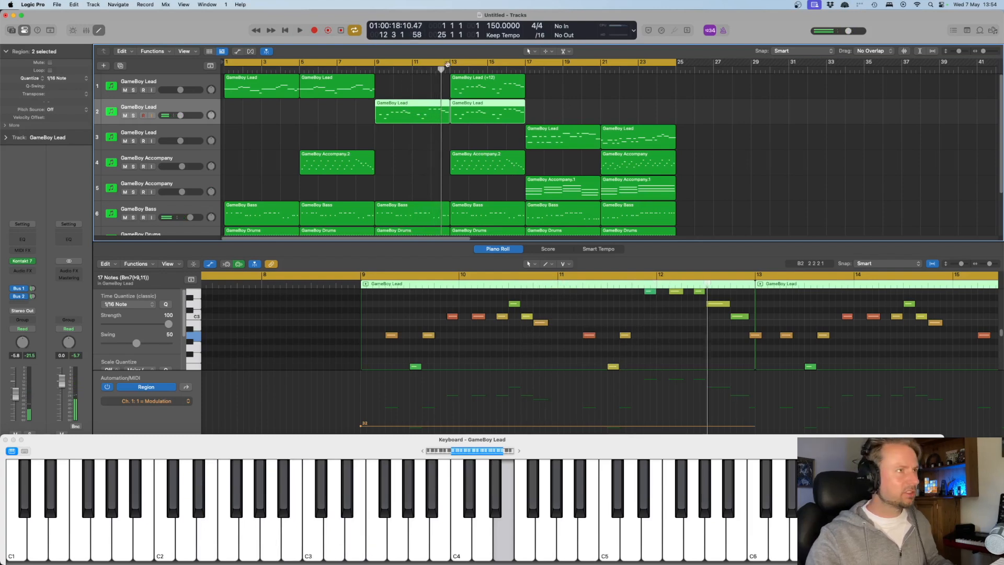
# Turn off cycle mode and play the section from bar 13 up to bar 17.
pyautogui.click(454, 63)
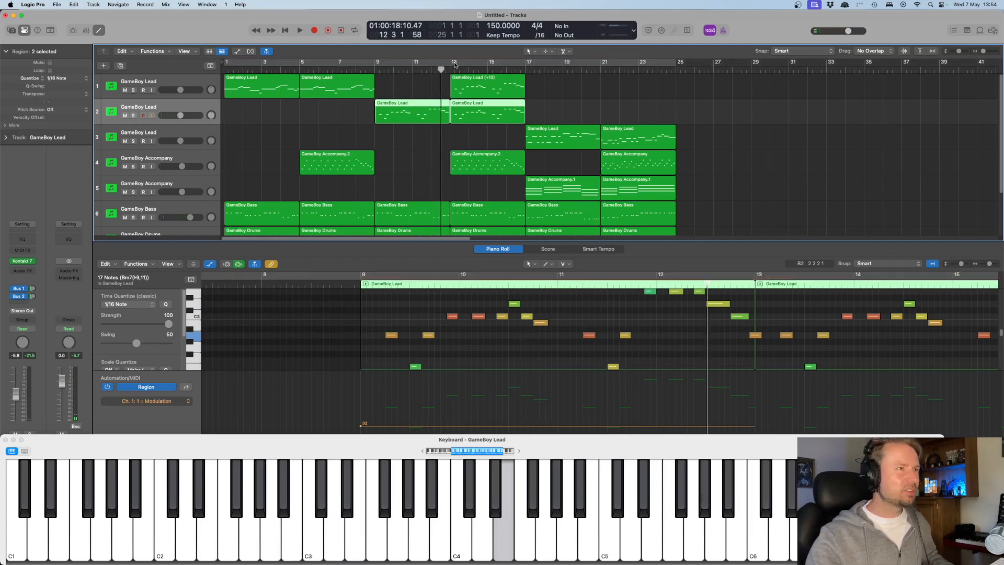
pyautogui.click(450, 68)
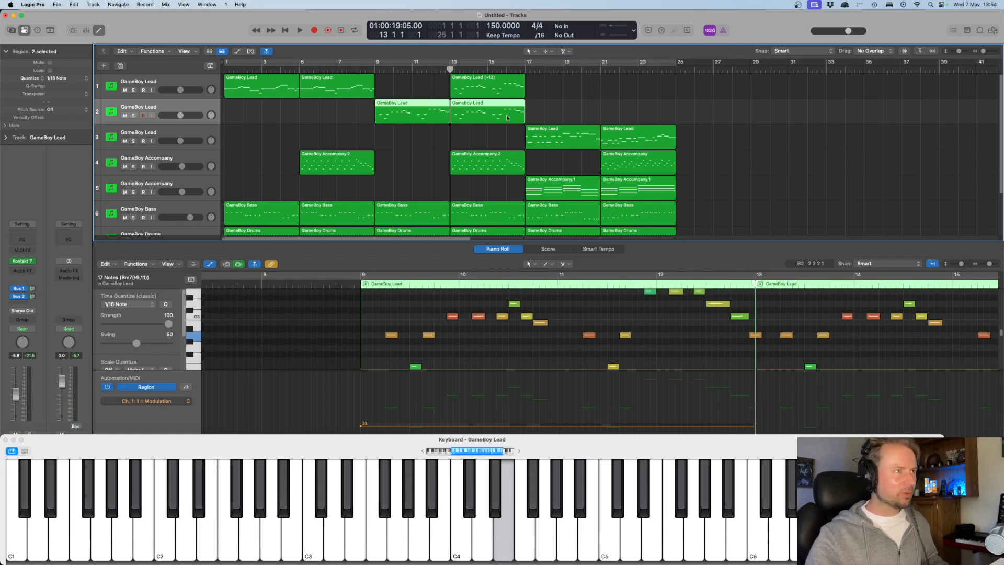
pyautogui.moveTo(457, 63); pyautogui.dragTo(506, 65)
pyautogui.press('space')
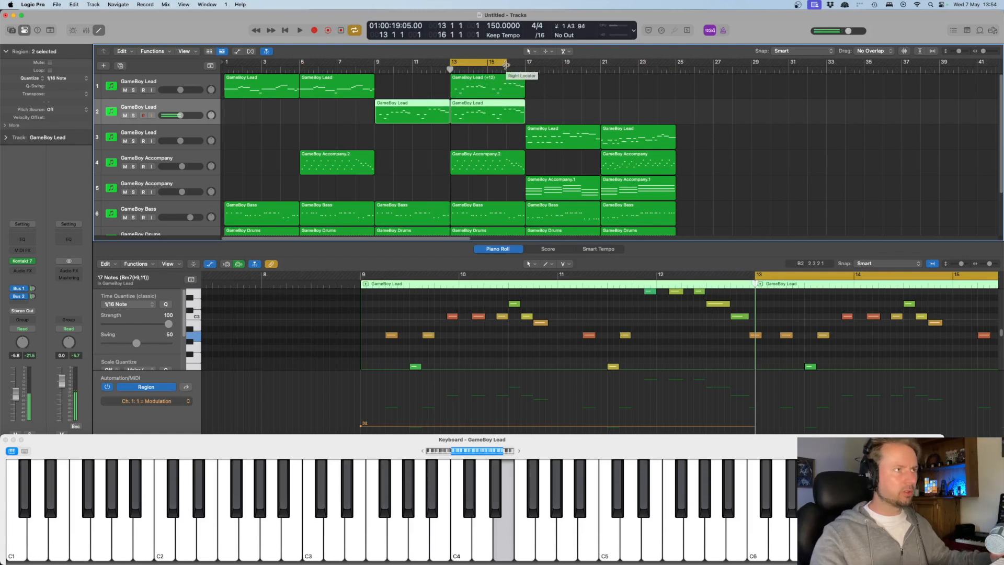
pyautogui.click(495, 63)
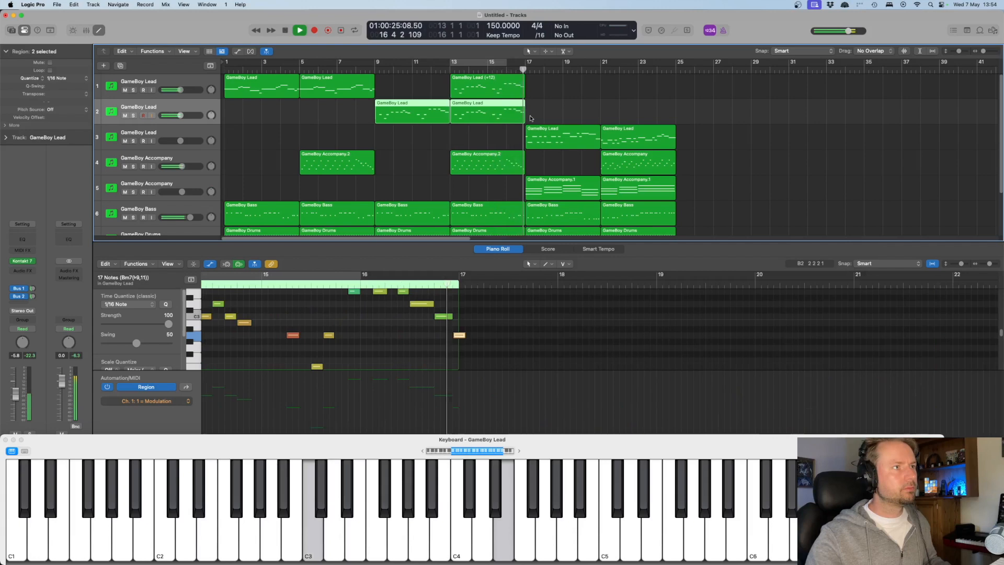
pyautogui.press('space')
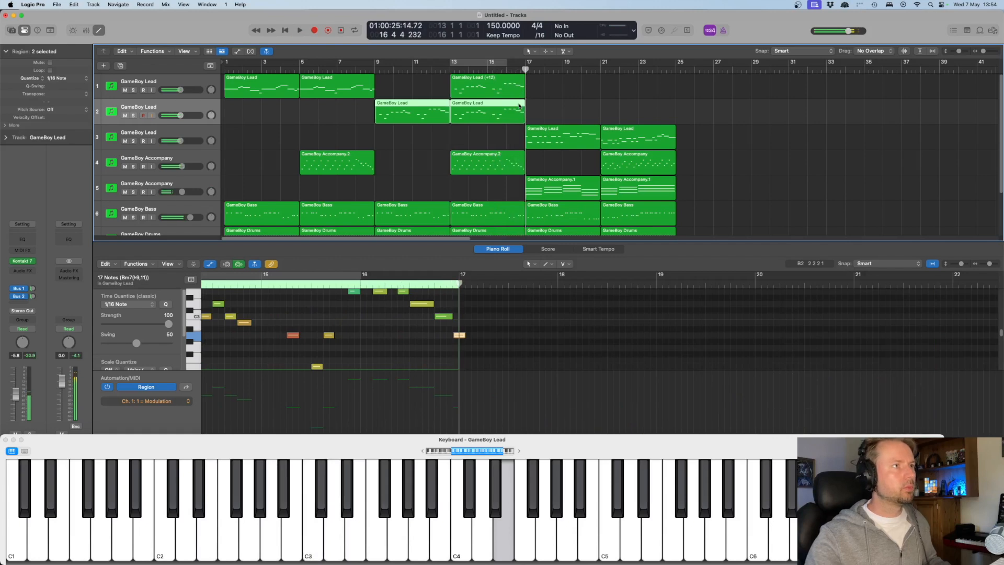
# Show Pitch Bend automation for the second GameBoy Lead track and add a flat line at 0 across its regions at bars 9 and 13.
pyautogui.click(180, 401)
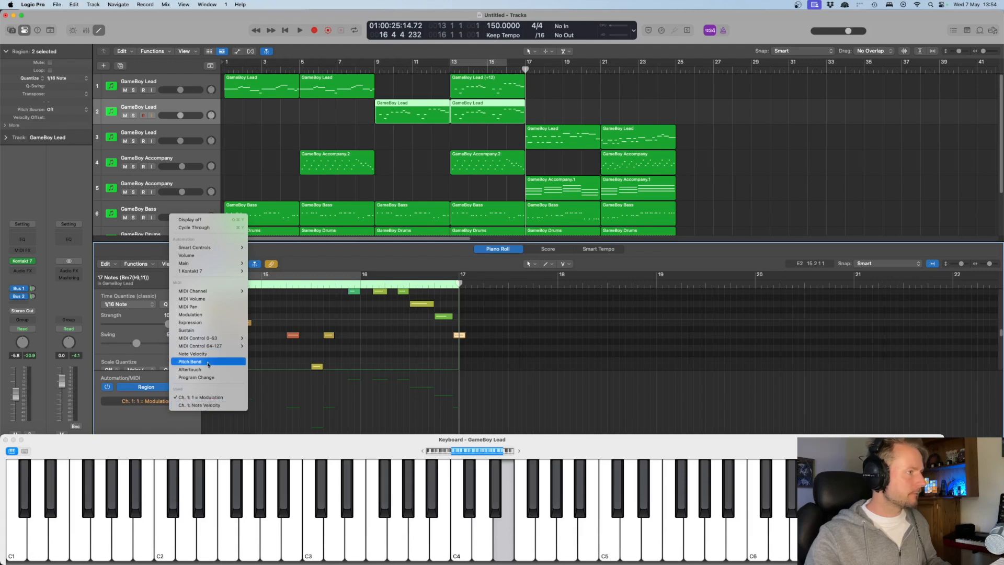
pyautogui.click(208, 362)
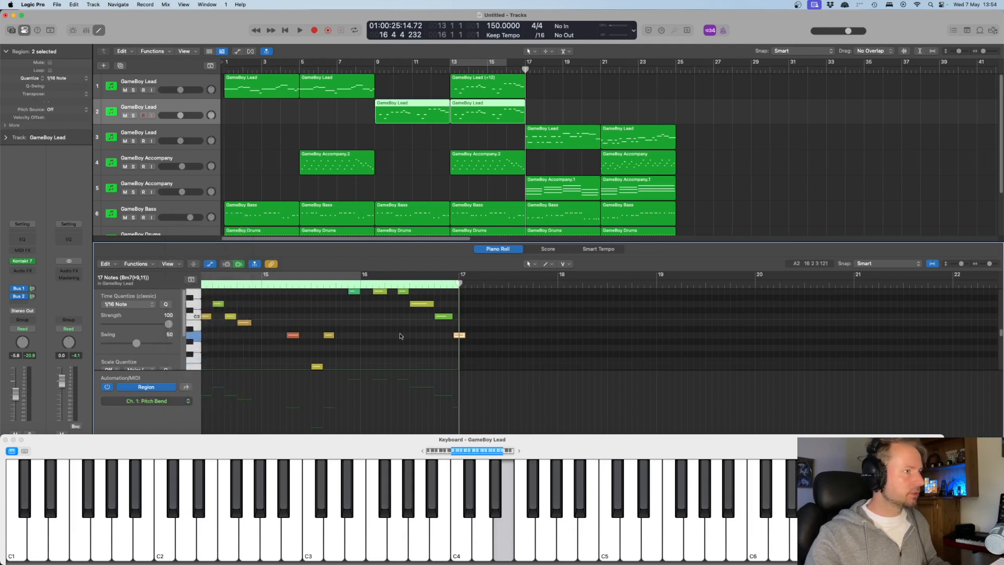
pyautogui.click(426, 408)
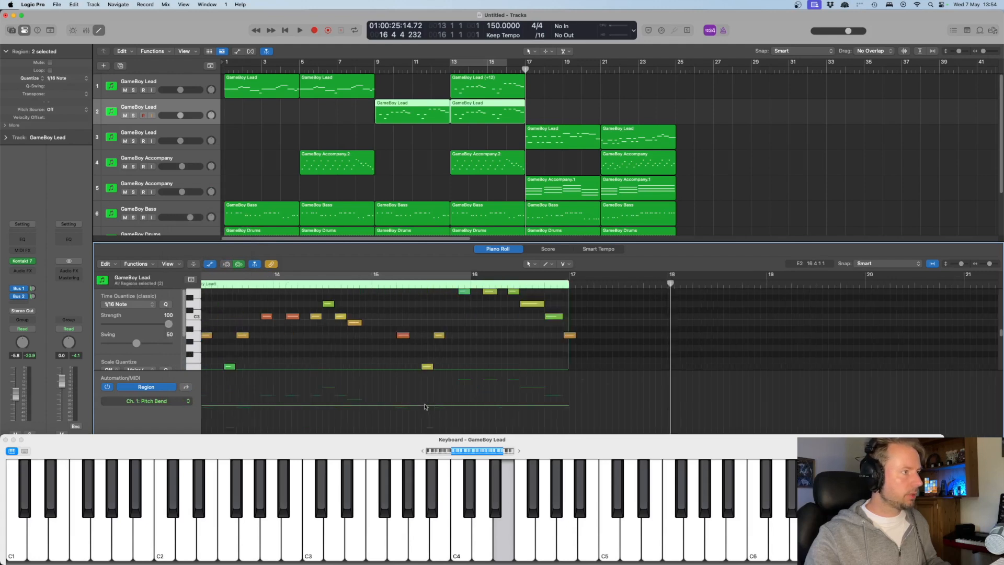
pyautogui.hscroll(5, 732, 397)
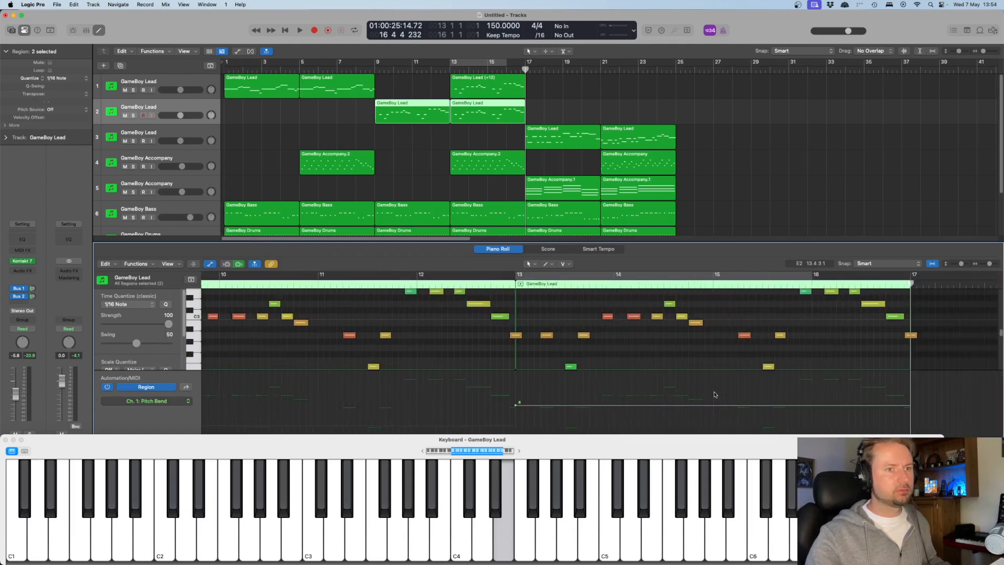
pyautogui.moveTo(703, 407); pyautogui.dragTo(703, 410)
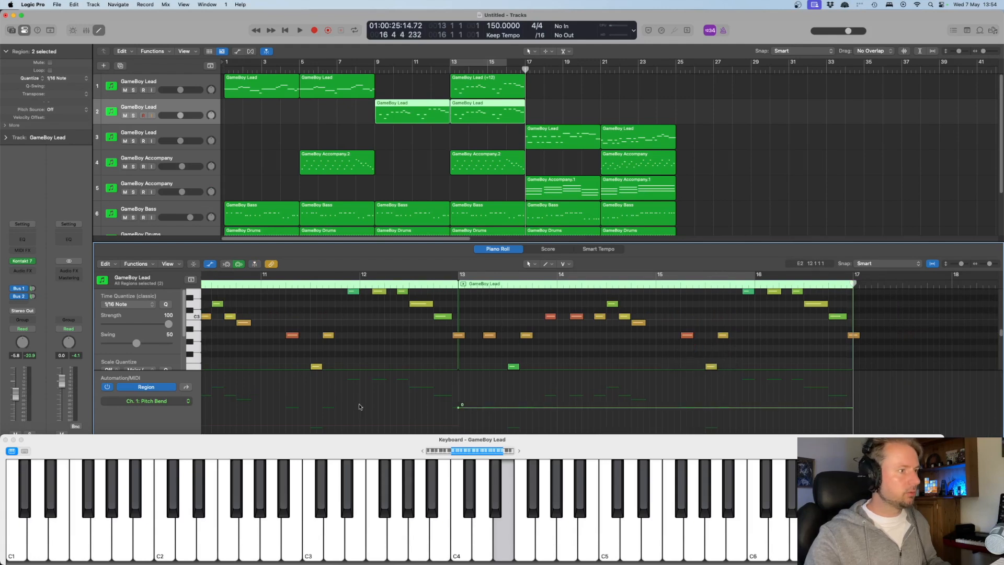
pyautogui.hscroll(-5, 387, 409)
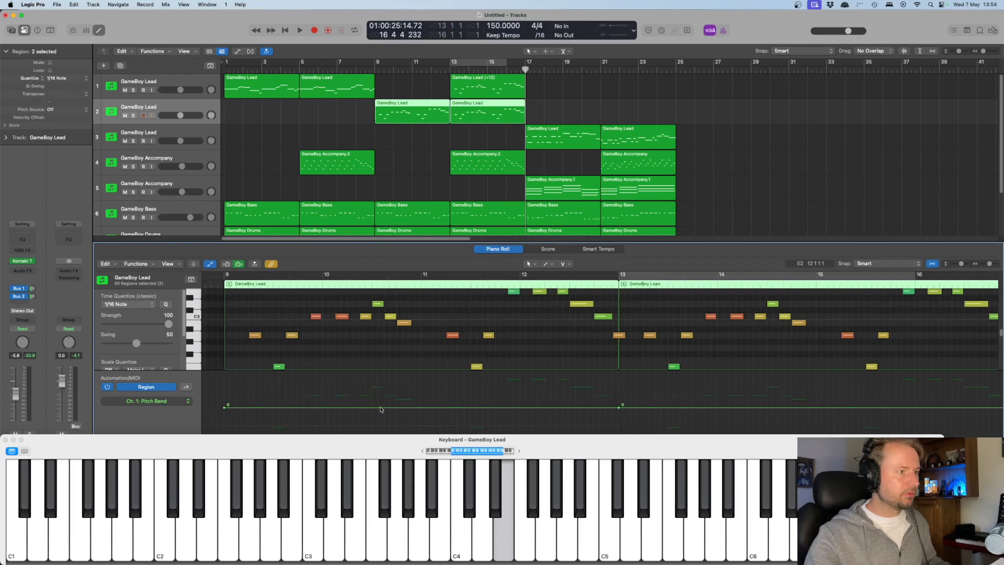
pyautogui.hscroll(4, 382, 409)
pyautogui.hscroll(2, 381, 409)
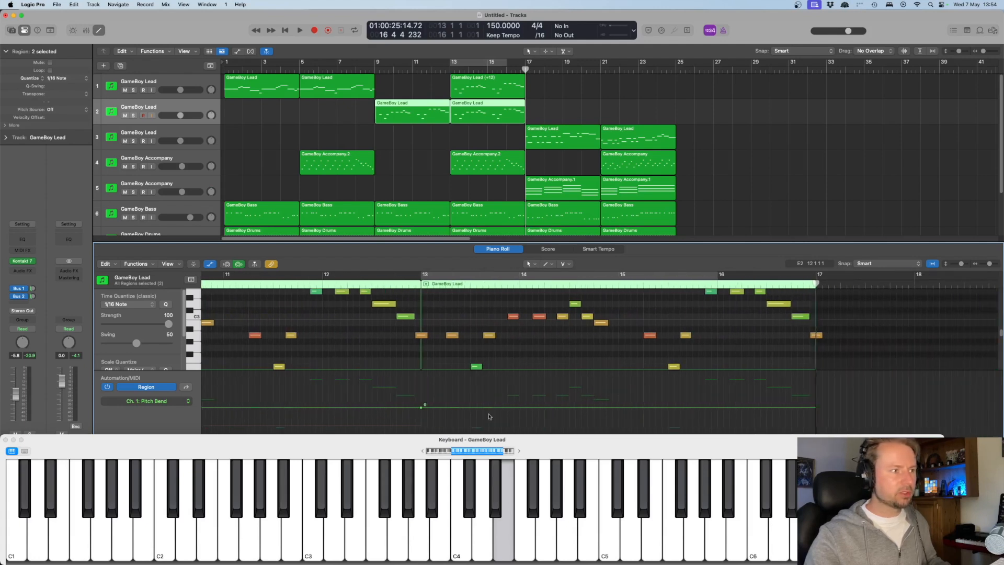
# Add pitch bend points at the end of the bar 13 lead region and pull the last one down for a steep drop before bar 17.
pyautogui.hscroll(5, 628, 419)
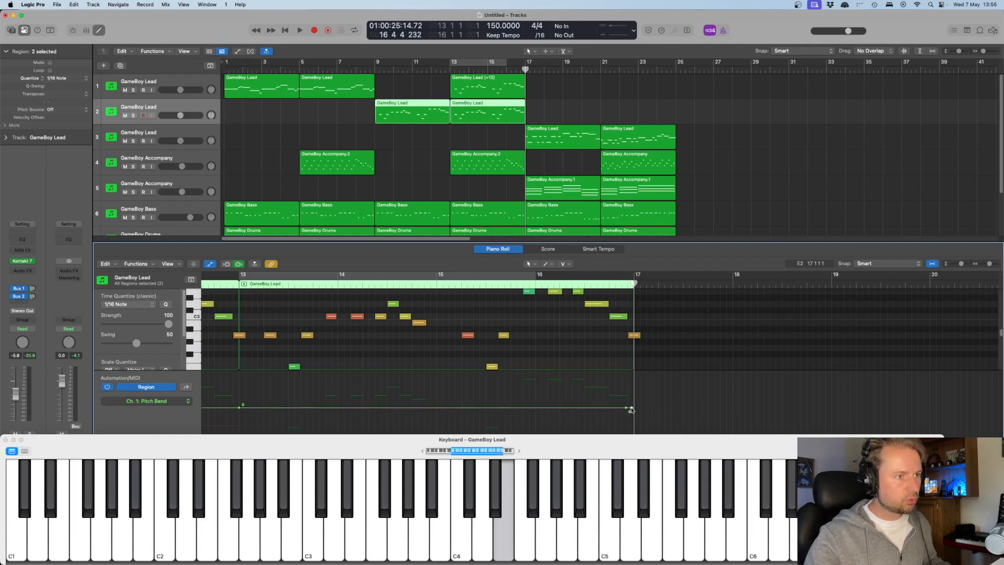
pyautogui.moveTo(632, 409); pyautogui.dragTo(638, 430)
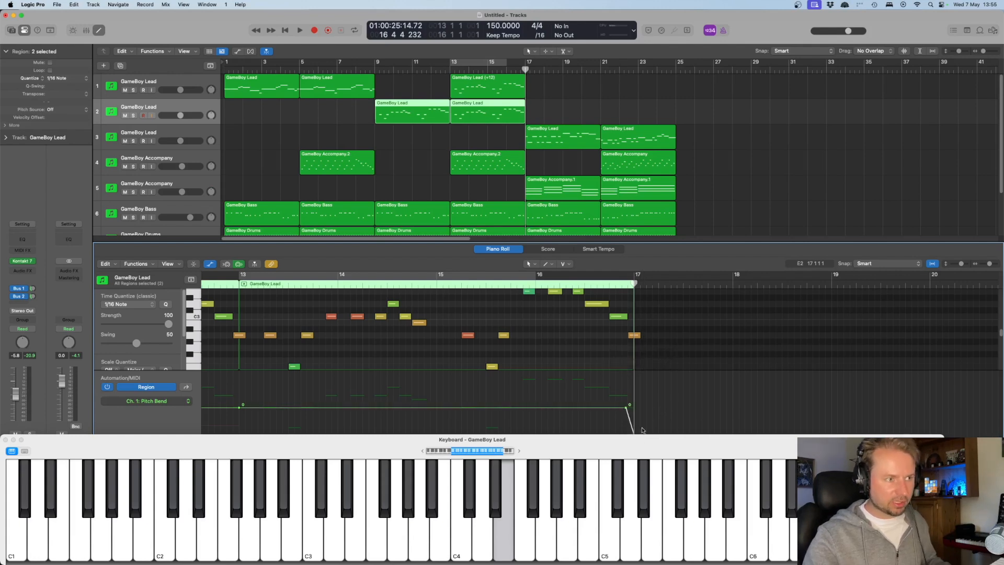
pyautogui.scroll(-3, 702, 331)
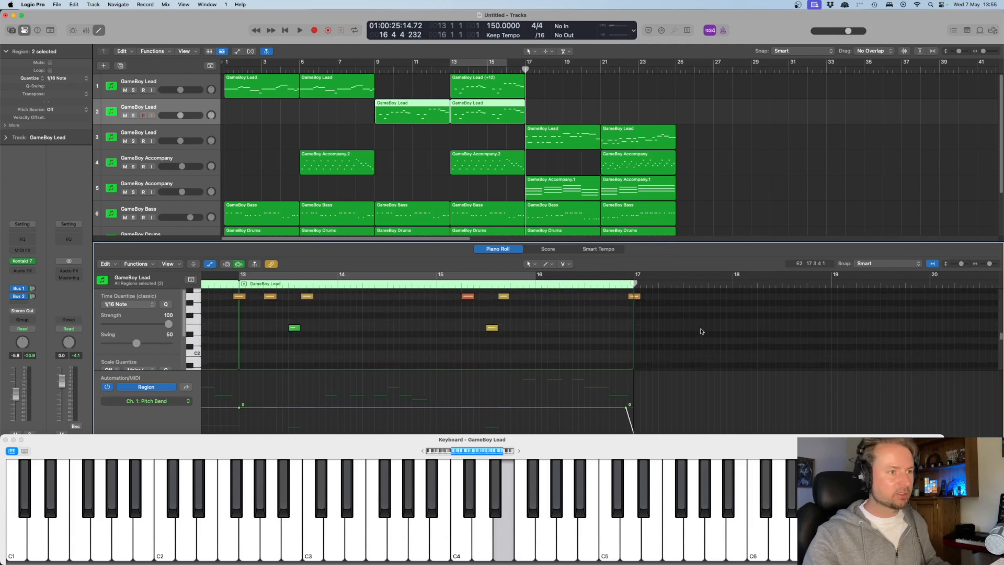
pyautogui.scroll(5, 648, 326)
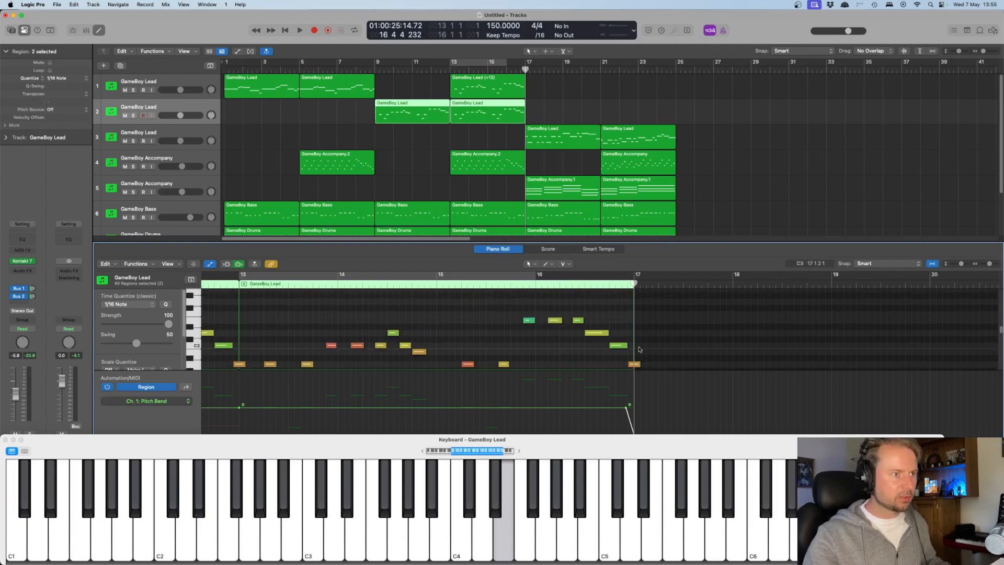
# Play back from bar 16 into bar 17 to hear the pitch drop at the end of the lead.
pyautogui.click(595, 285)
pyautogui.press('space')
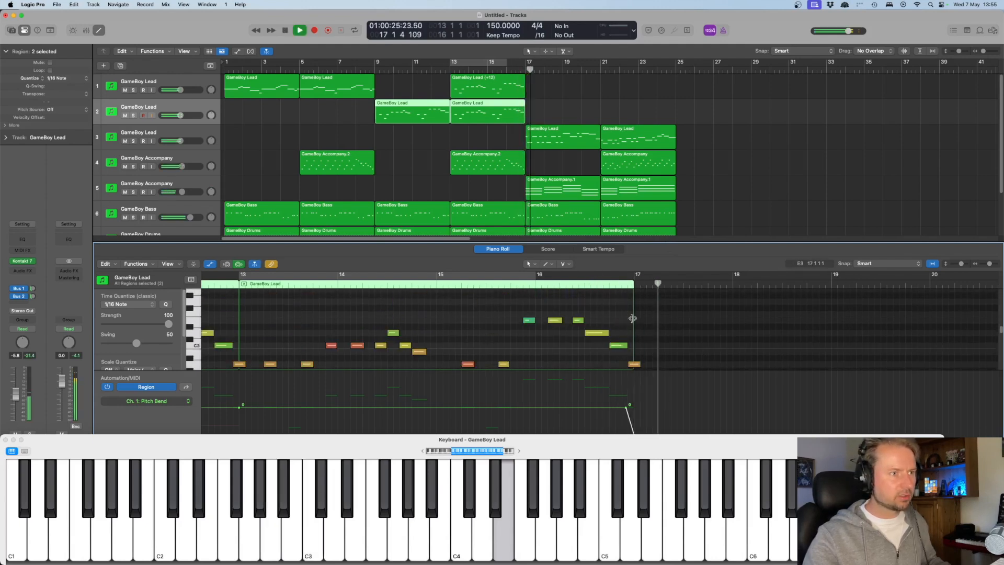
pyautogui.press('space')
pyautogui.click(524, 285)
pyautogui.press('space')
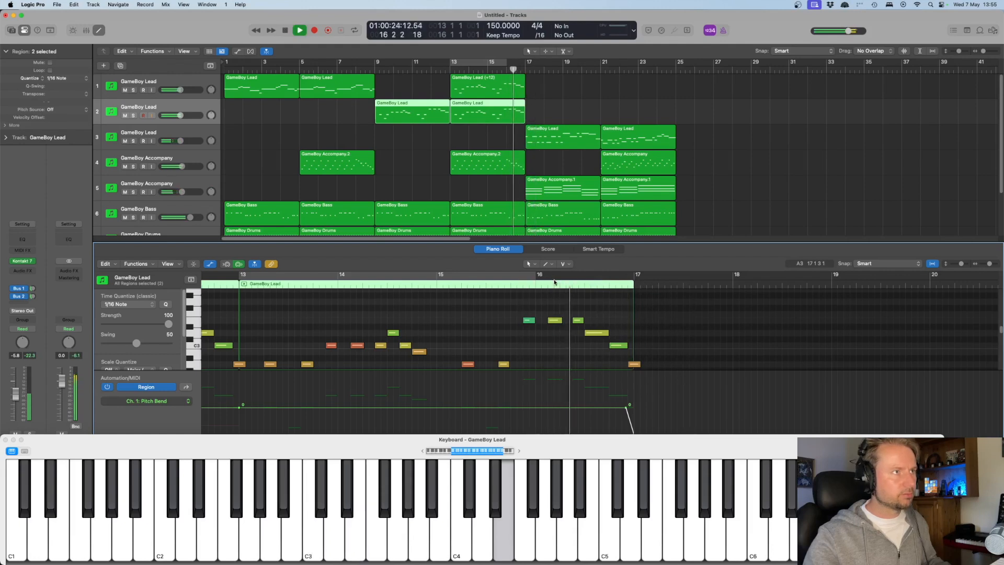
pyautogui.press('space')
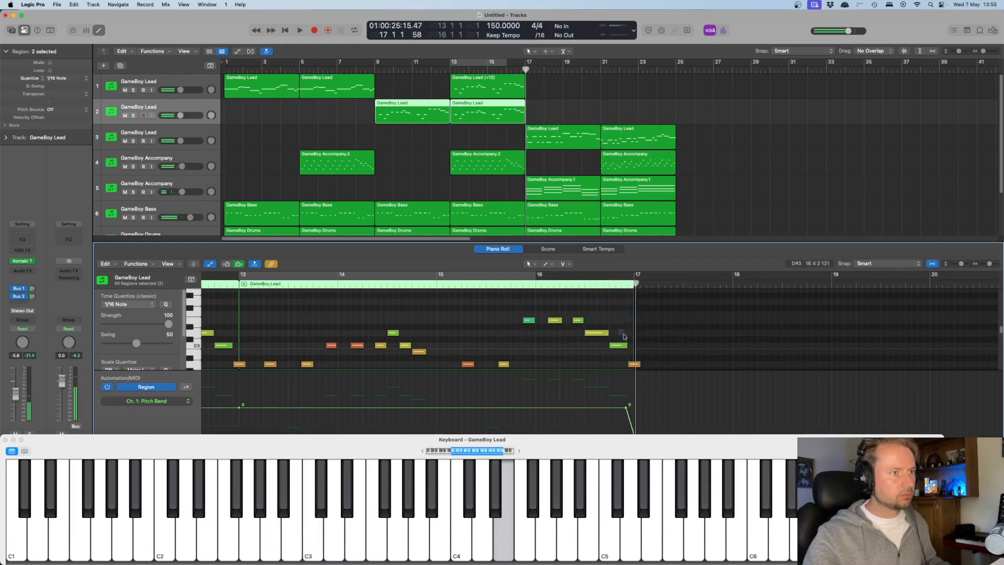
# Delete the last two notes of the second lead track's bar 13 region and lengthen the preceding note to bar 17.
pyautogui.moveTo(624, 336); pyautogui.dragTo(649, 368)
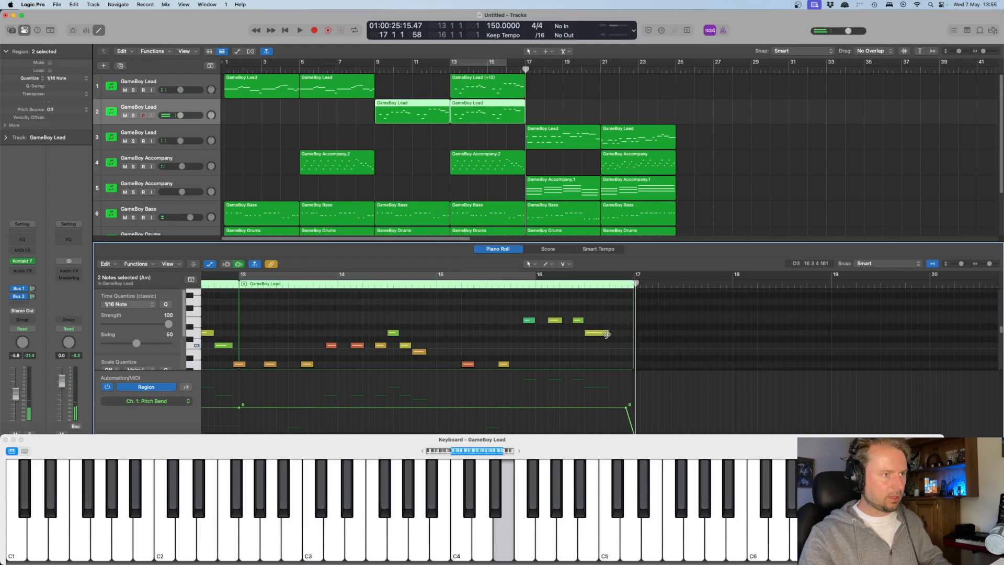
pyautogui.moveTo(607, 334); pyautogui.dragTo(633, 333)
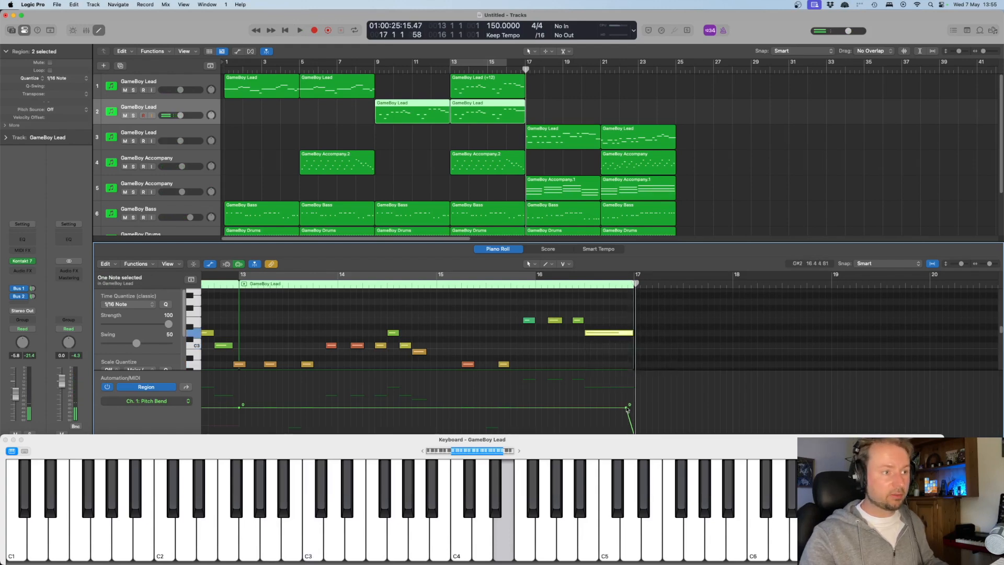
# Delete the +12 transposed lead region at bar 13 on the first track and play the second track's bar 13 region into bar 17.
pyautogui.click(512, 84)
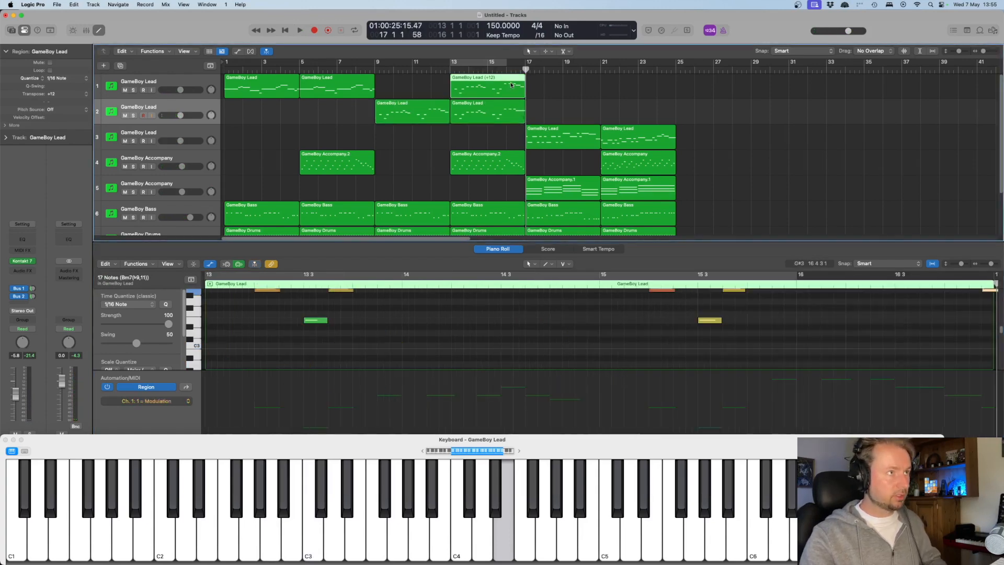
pyautogui.press('Delete')
pyautogui.click(501, 116)
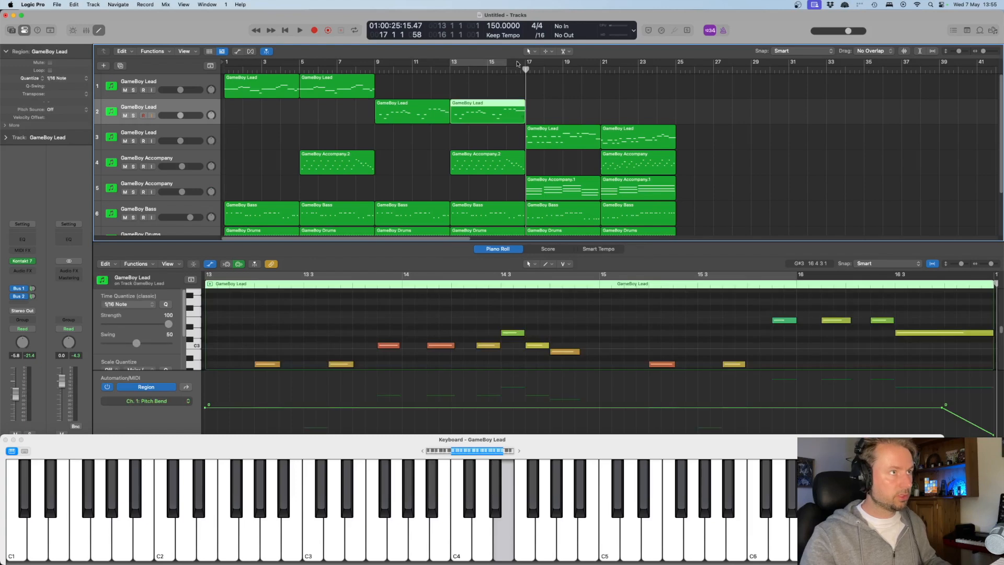
pyautogui.press('space')
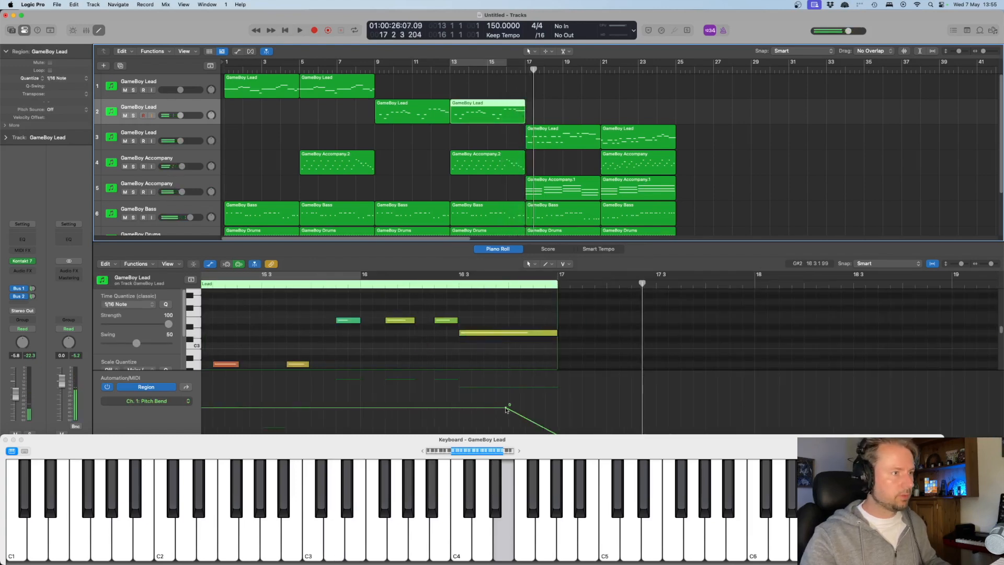
# Start the pitch bend drop at the beginning of the final long note, move its -48 end point earlier, and play from bar 16.
pyautogui.moveTo(506, 410); pyautogui.dragTo(460, 408)
pyautogui.scroll(-2, 563, 391)
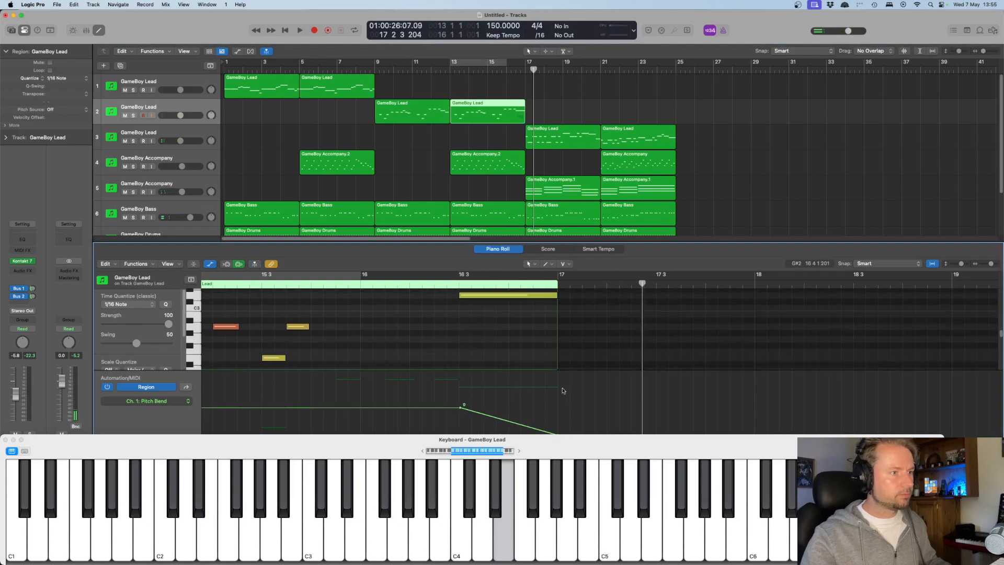
pyautogui.moveTo(636, 441); pyautogui.dragTo(636, 468)
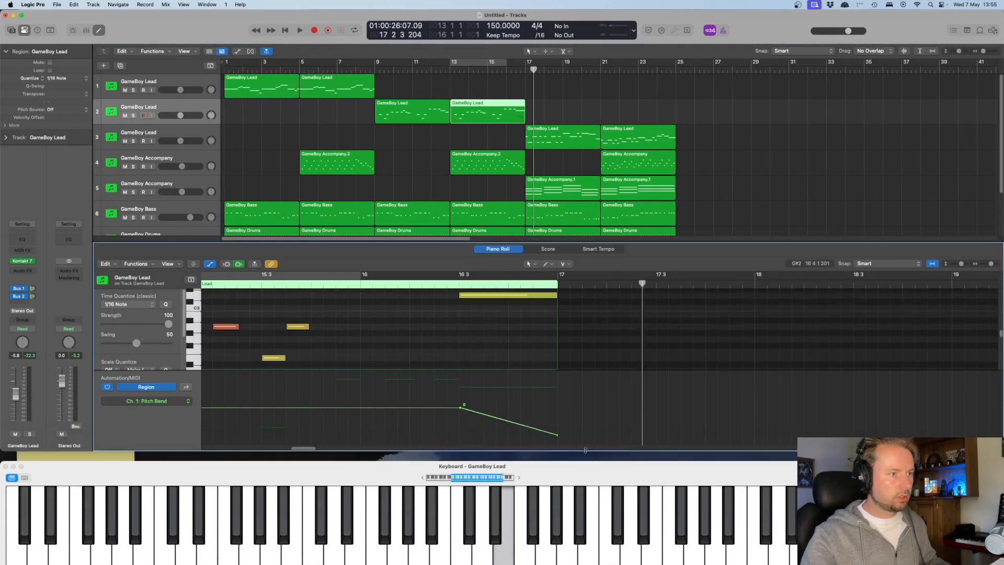
pyautogui.moveTo(558, 438); pyautogui.dragTo(508, 435)
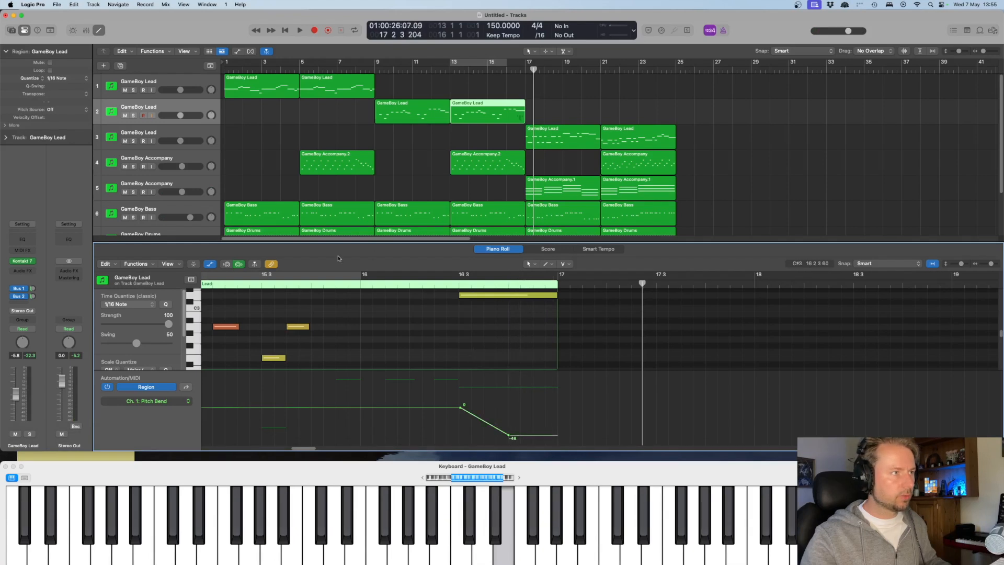
pyautogui.doubleClick(358, 286)
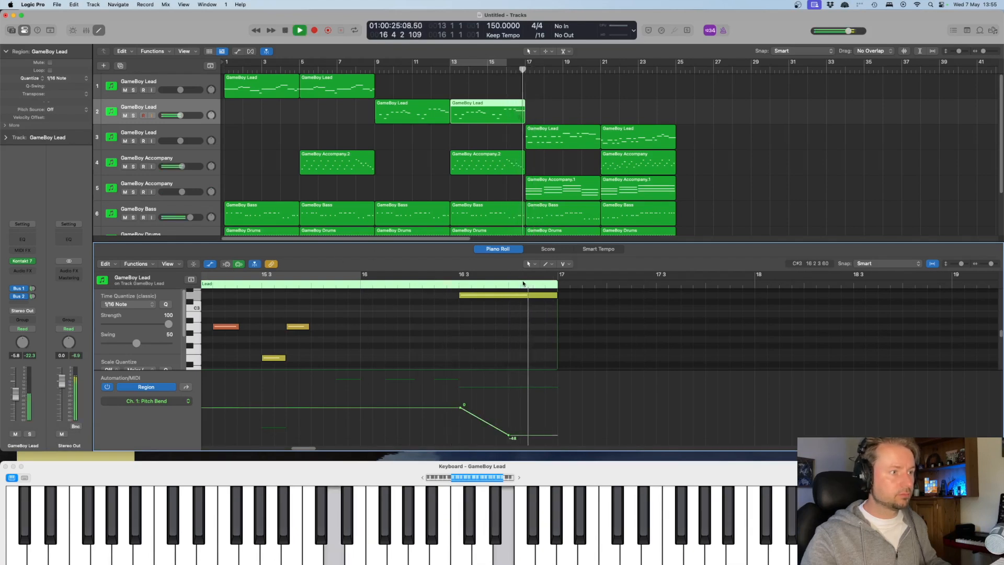
pyautogui.press('space')
# Shift the pitch bend drop from 0 to -48 slightly later within the final long note and play it back into bar 17.
pyautogui.moveTo(461, 410); pyautogui.dragTo(534, 436)
pyautogui.doubleClick(421, 285)
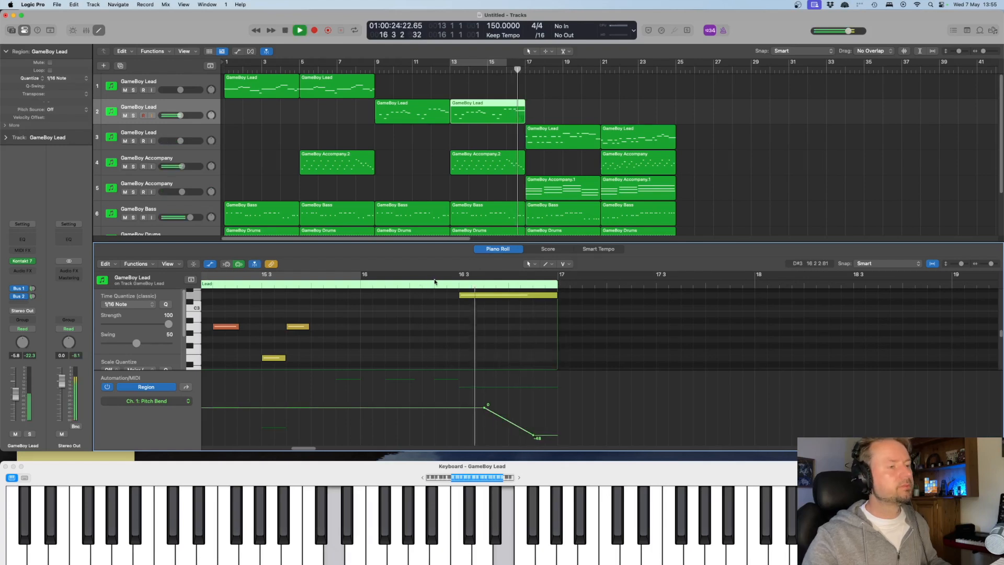
pyautogui.press('space')
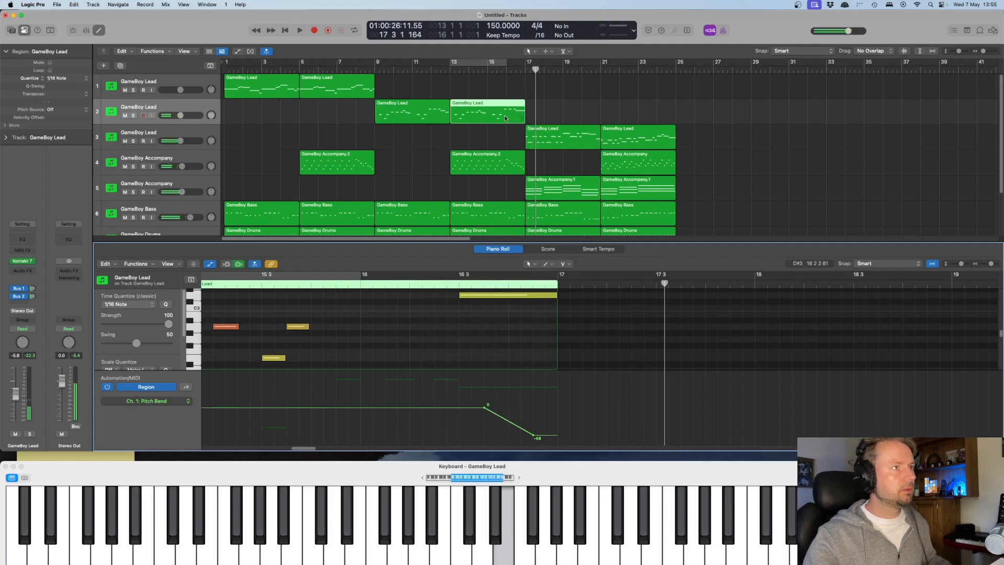
# Copy the bar 13 lead region up to the first lead track, transpose the copy by +12, and play from bar 16 into bar 22.
pyautogui.moveTo(505, 115); pyautogui.dragTo(495, 82)
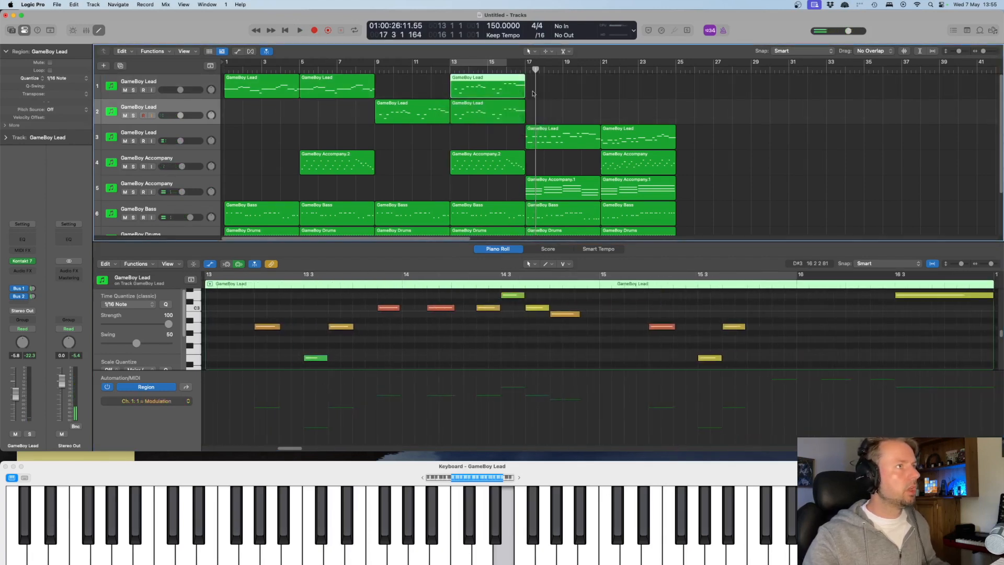
pyautogui.moveTo(59, 93); pyautogui.dragTo(59, 75)
pyautogui.doubleClick(508, 70)
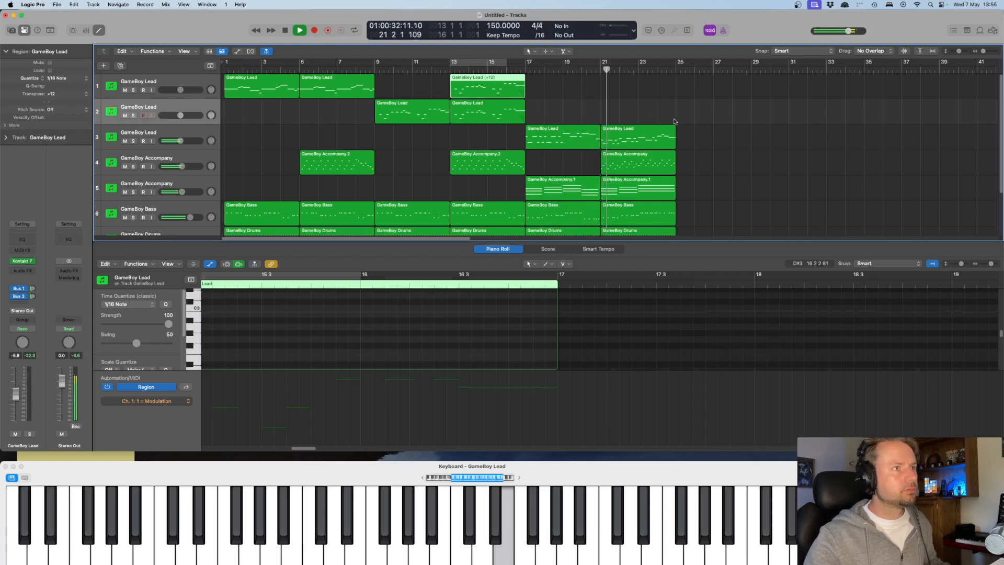
pyautogui.click(687, 138)
pyautogui.press('space')
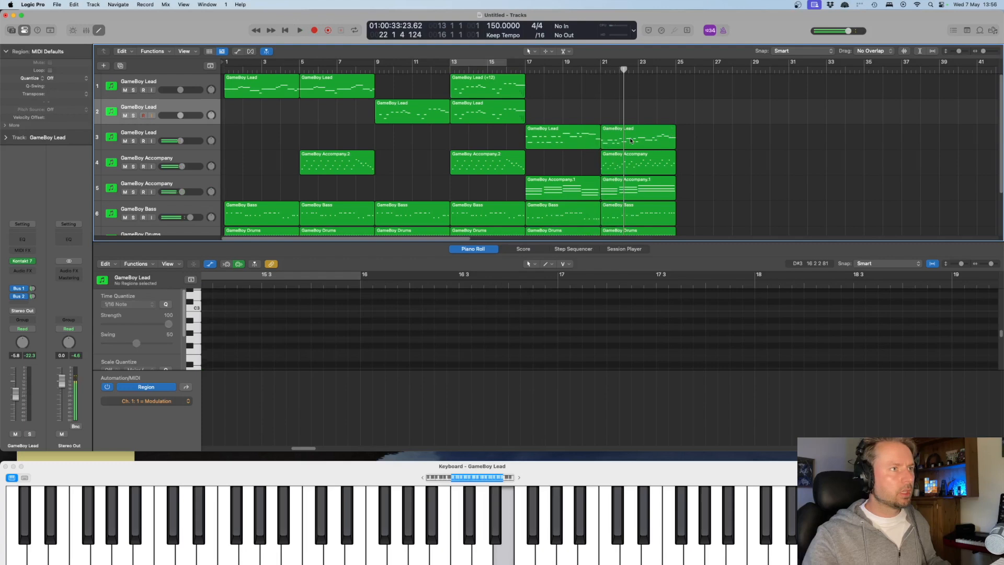
# Copy the third lead track's bar 21 region to the second lead track and add a flat pitch bend line at 0.
pyautogui.moveTo(625, 135); pyautogui.dragTo(625, 108)
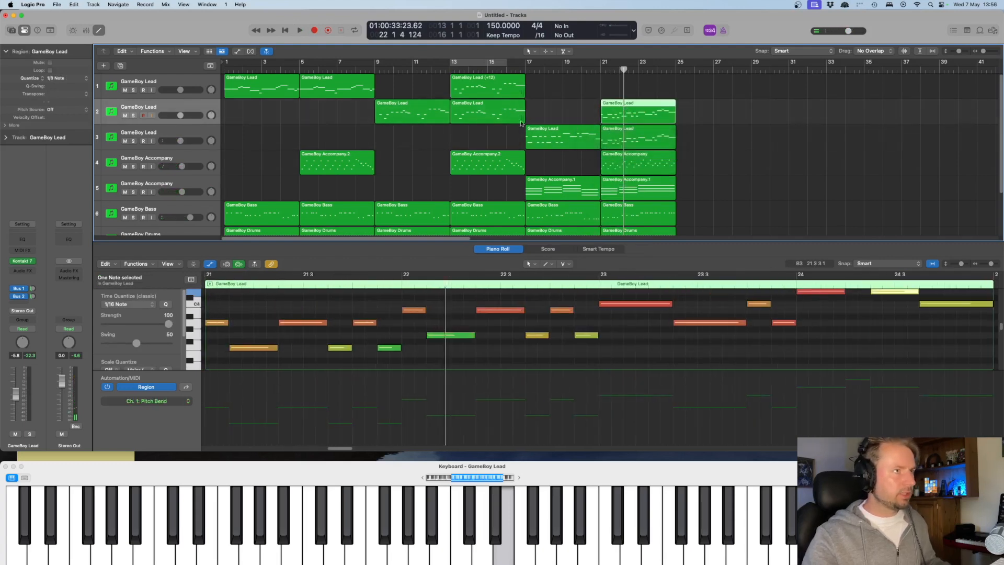
pyautogui.click(238, 408)
pyautogui.moveTo(239, 410); pyautogui.dragTo(240, 408)
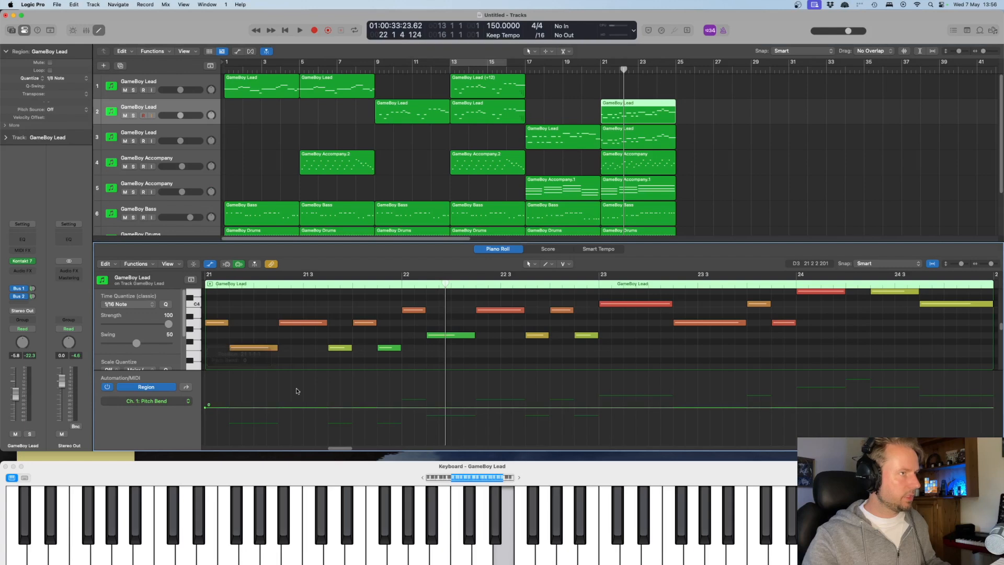
# Play the final section from around bar 21 to hear the doubled lead.
pyautogui.click(593, 73)
pyautogui.press('space')
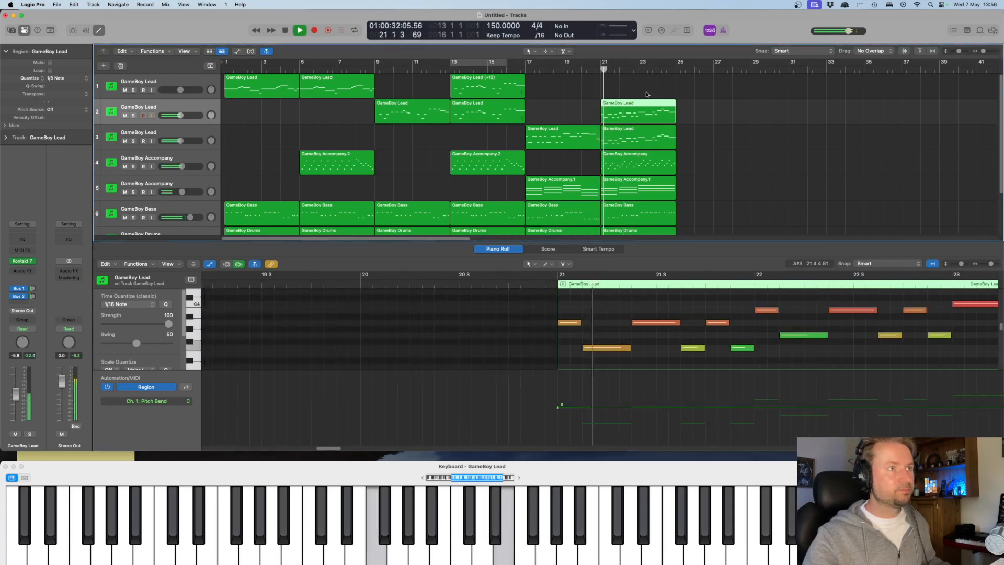
pyautogui.press('space')
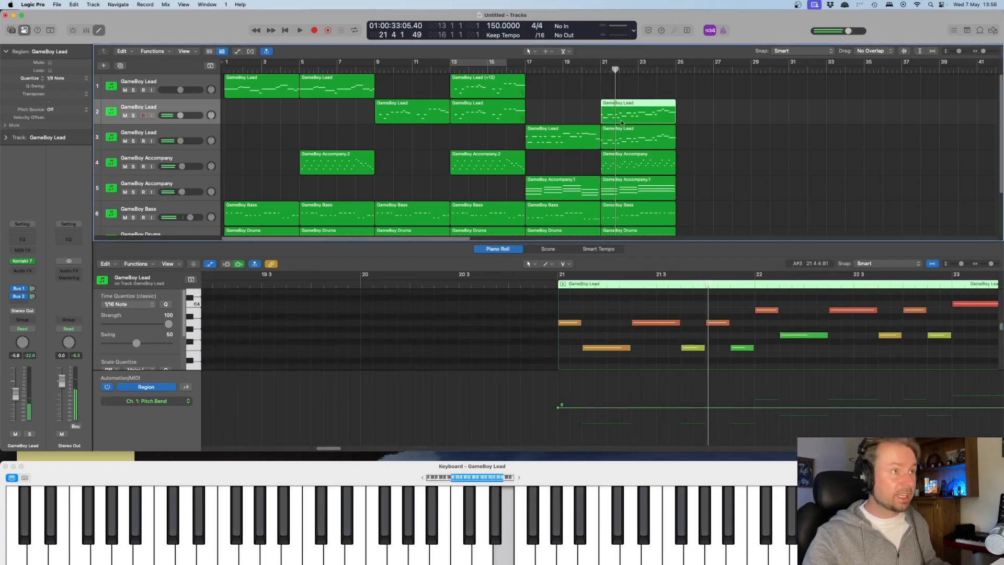
pyautogui.click(595, 71)
pyautogui.press('space')
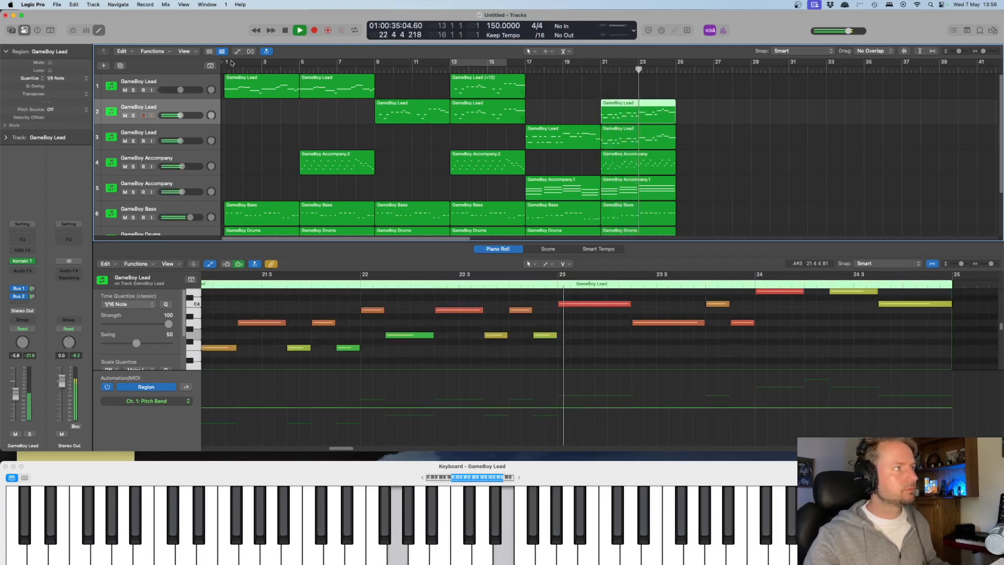
# Set the cycle range from bar 1 to bar 25 and play through the end of the arrangement back to bar 1.
pyautogui.moveTo(227, 62); pyautogui.dragTo(676, 84)
pyautogui.scroll(-2, 689, 232)
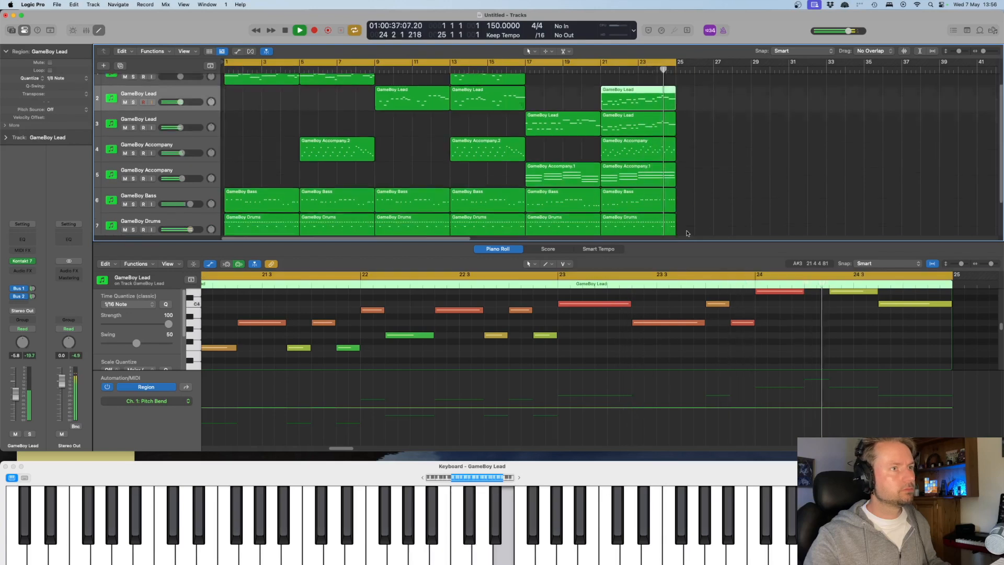
pyautogui.press('space')
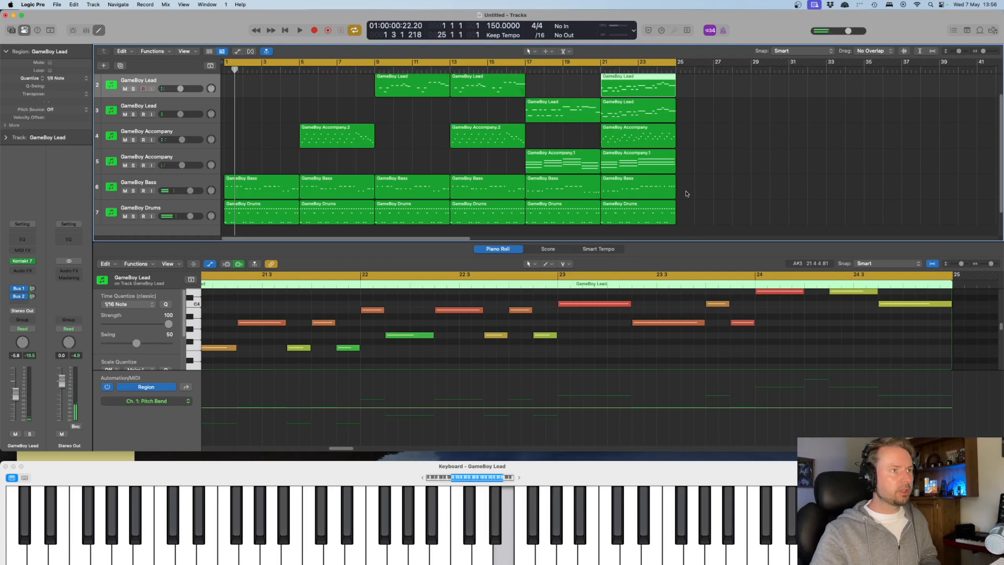
# Open the second lead track's Kontakt instrument to view its Super Audio Boy settings, and close its window.
pyautogui.moveTo(13, 265)
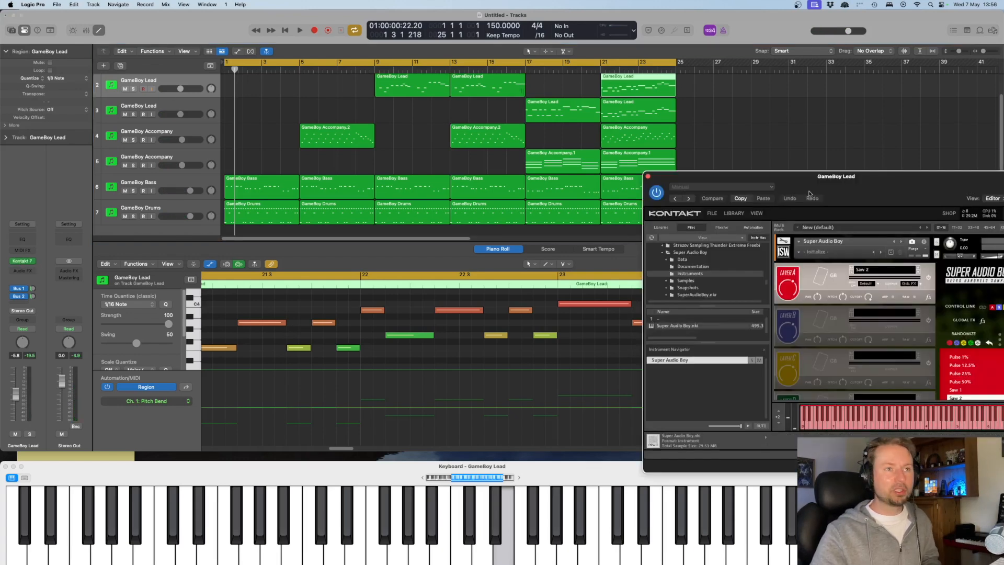
pyautogui.moveTo(821, 179); pyautogui.dragTo(648, 164)
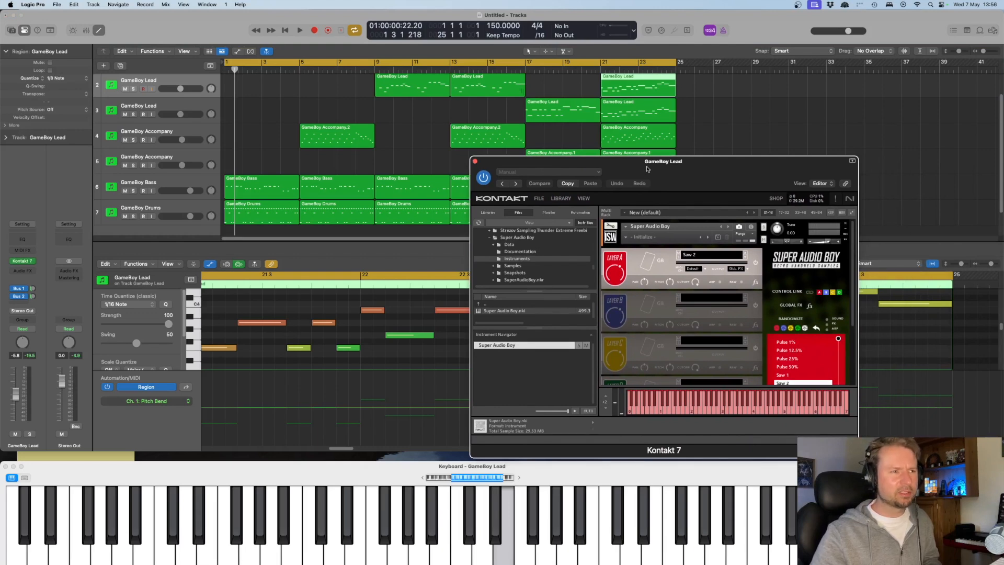
pyautogui.moveTo(647, 169); pyautogui.dragTo(565, 122)
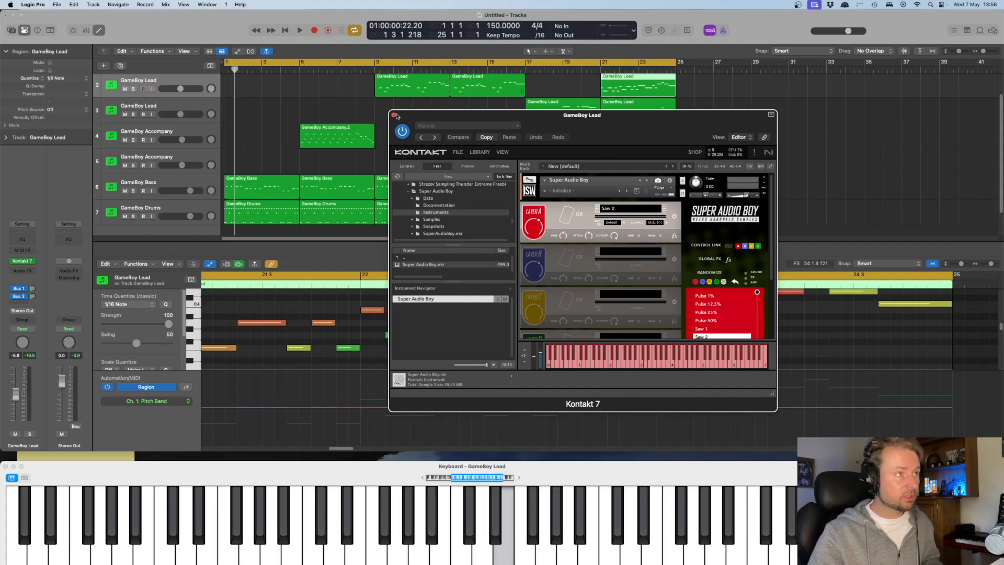
pyautogui.click(395, 115)
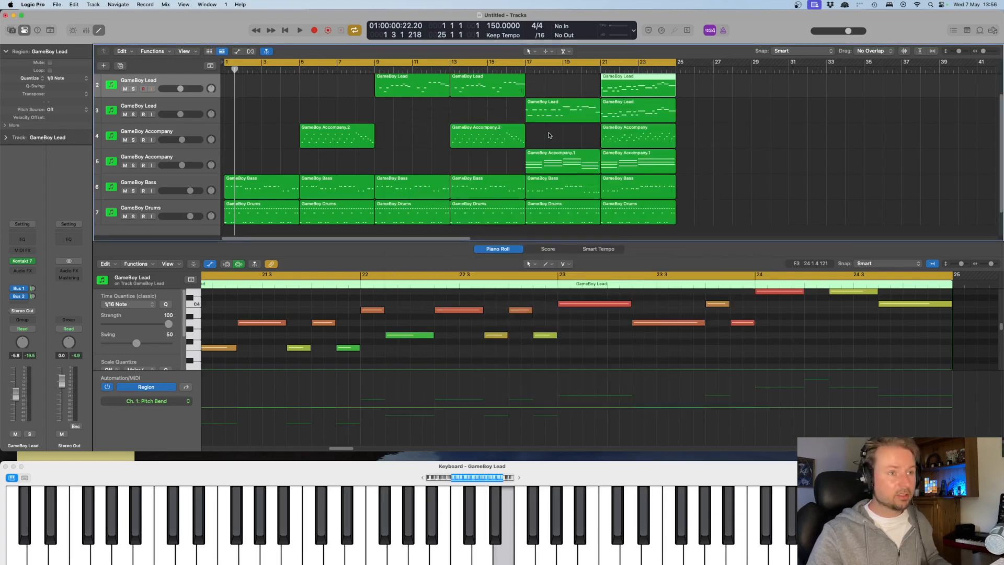